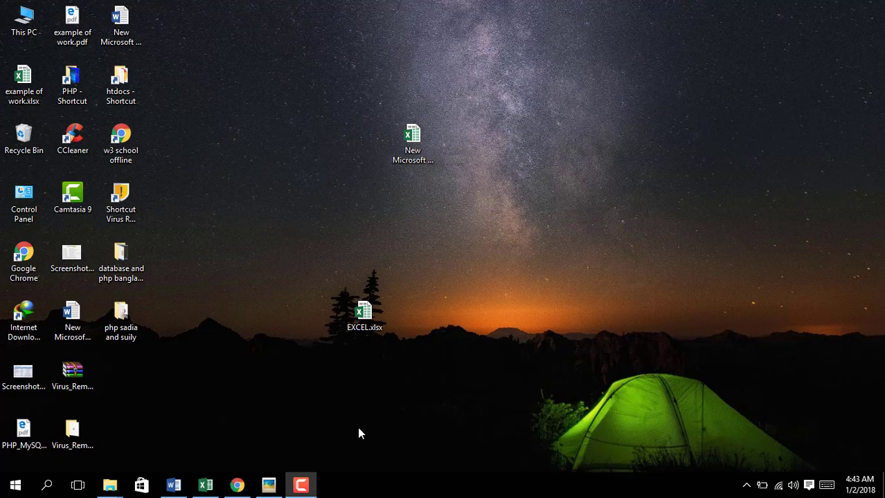
Switch to the Excel workbook example of work.xlsx and select the MANGO cell on the if formula sheet
left_click(206, 485)
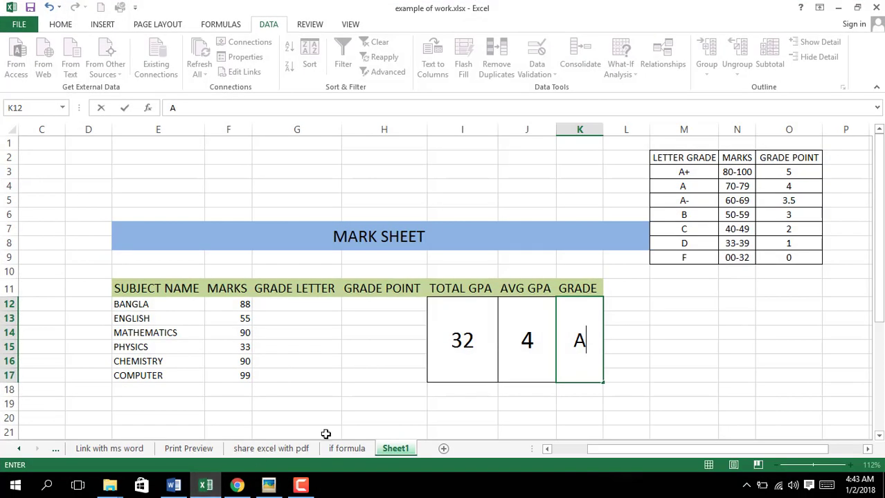
left_click(345, 452)
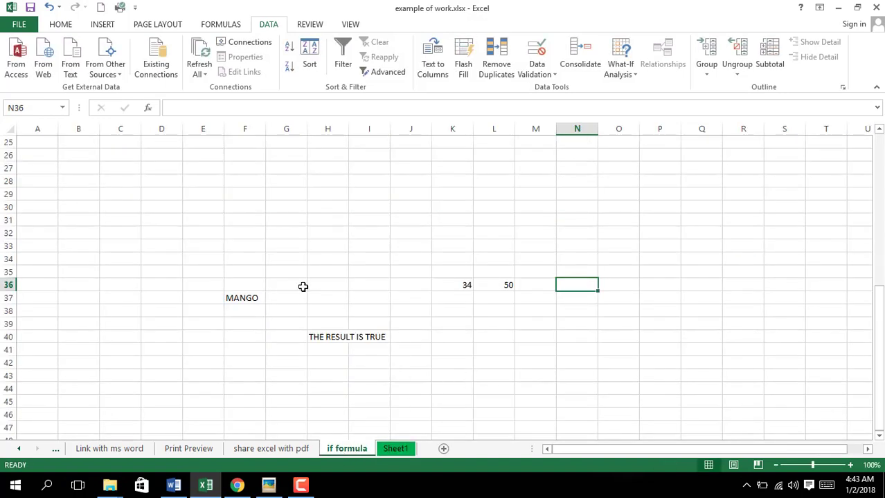
left_click(237, 297)
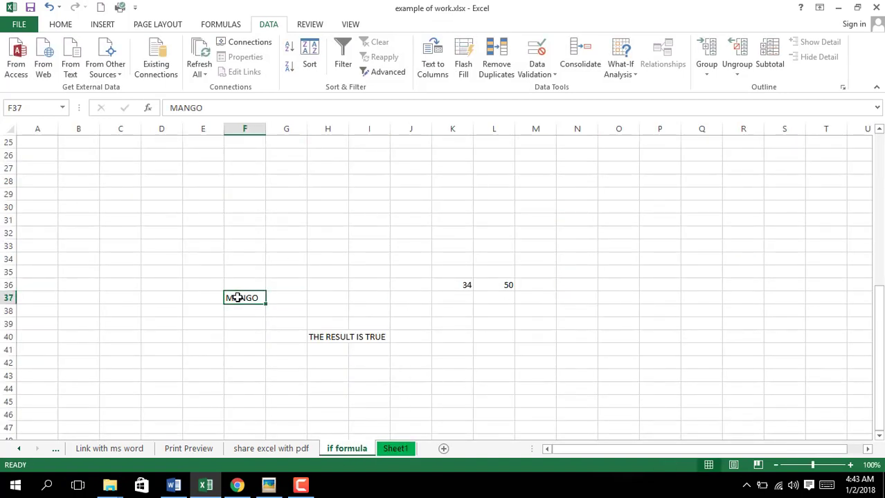
Start an IF formula in cell H35 with the condition F37="MANGO"
left_click(318, 271)
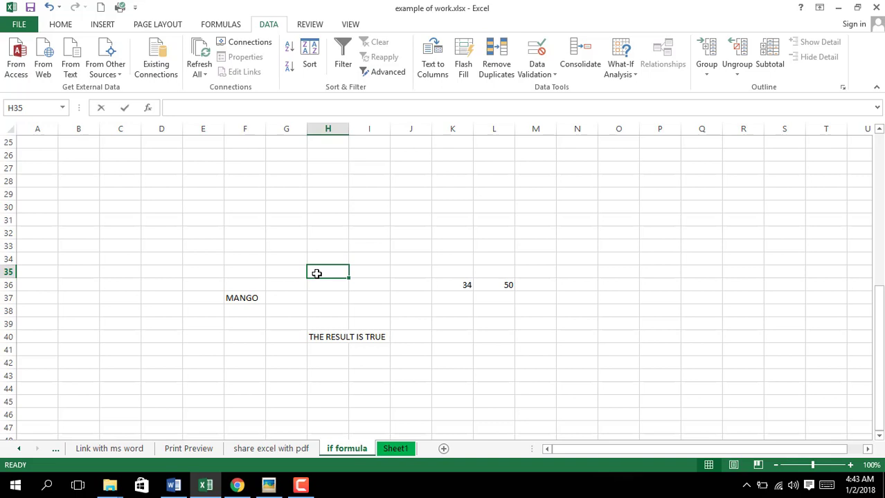
type("=")
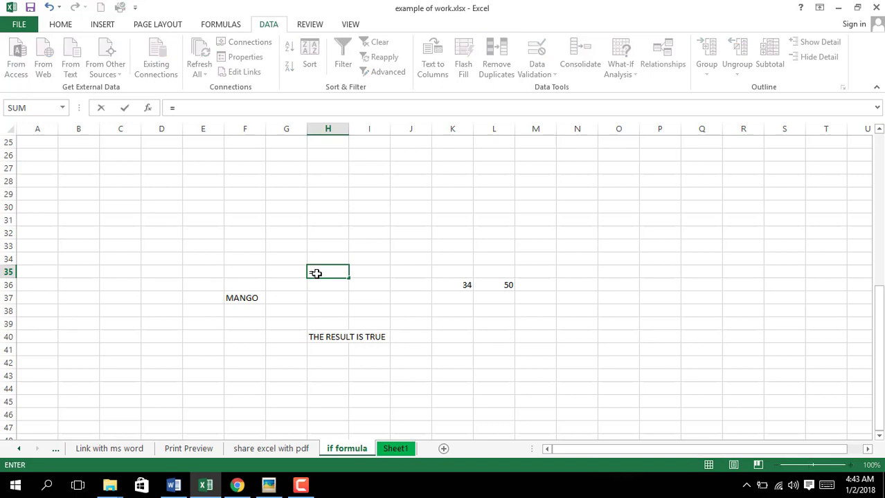
type("IF")
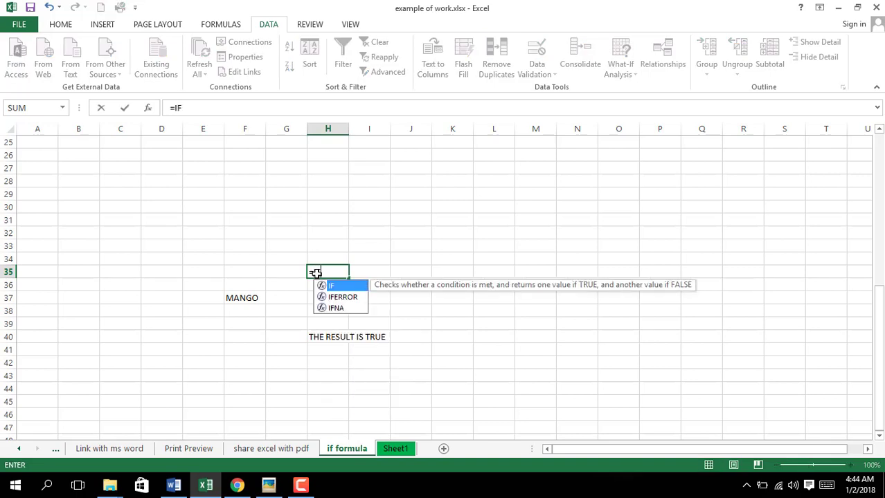
type("(")
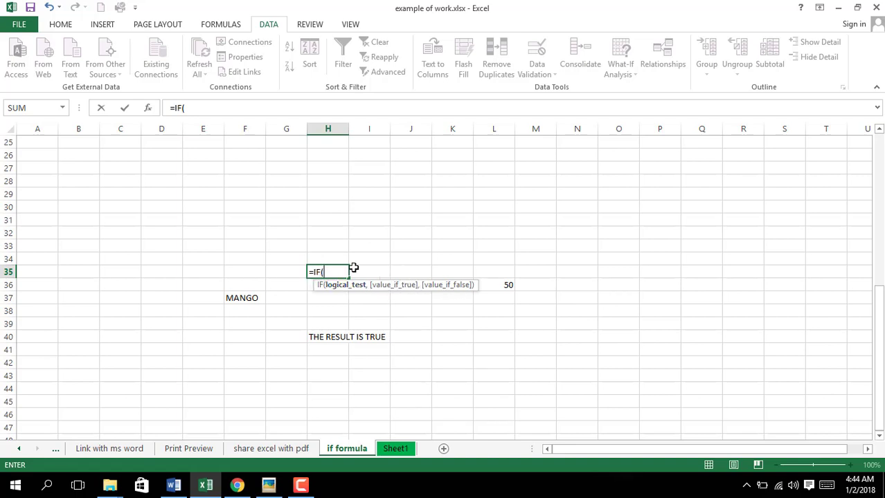
left_click(251, 297)
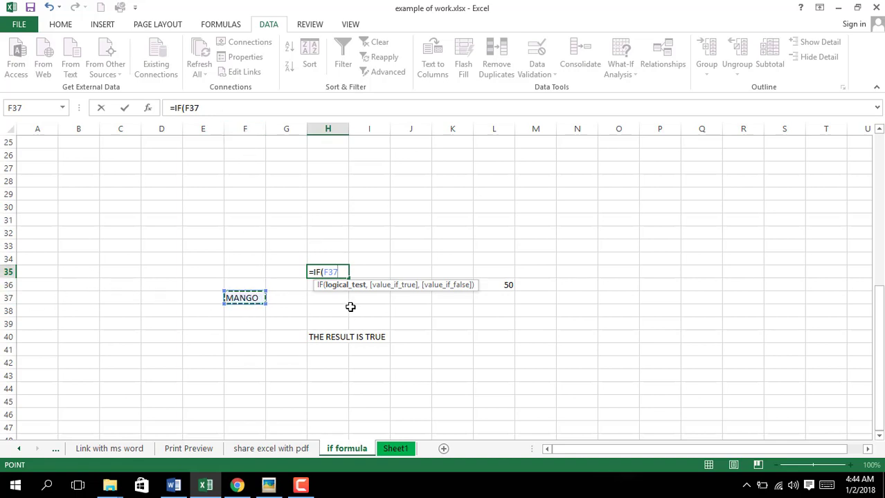
type("=")
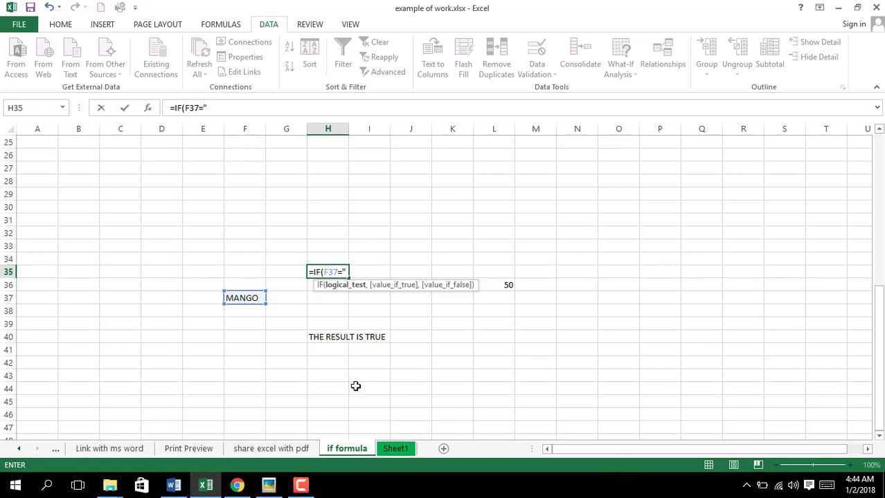
type("\"m")
key("BackSpace")
type("MANGO")
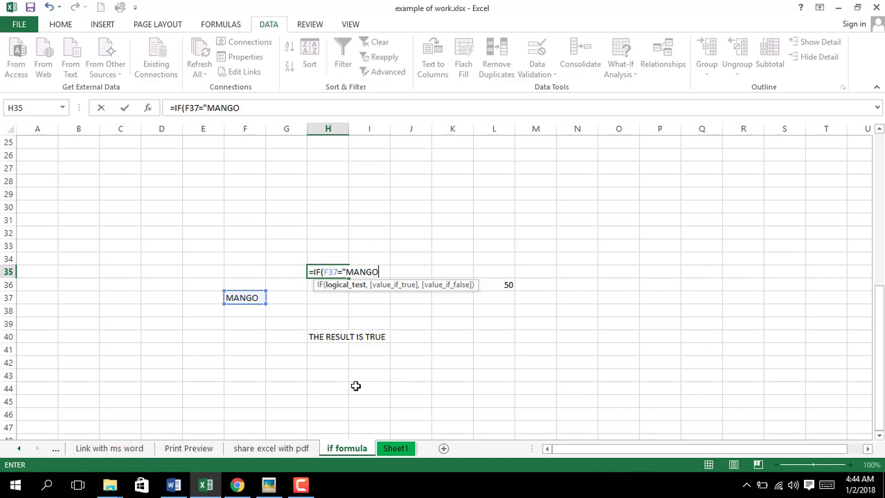
type("\",")
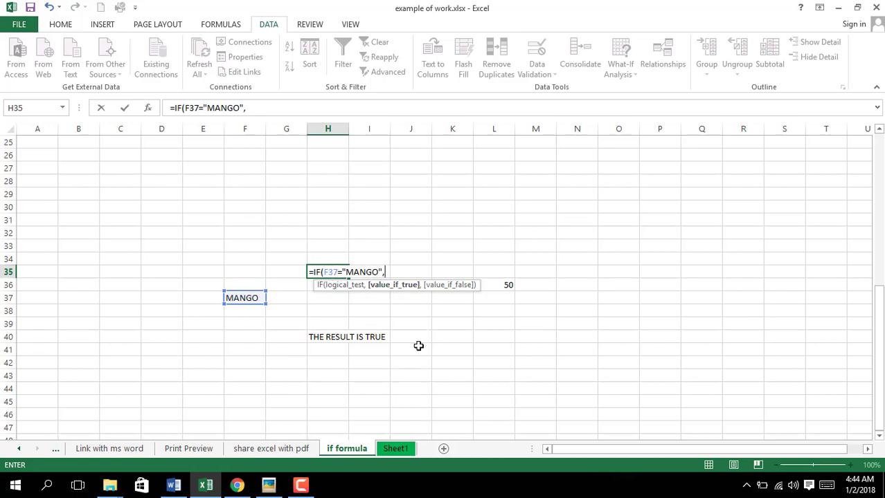
Enter "THE RESULT IS TRUE" as the value-if-true argument of the IF formula in H35
type("\"")
key("Left")
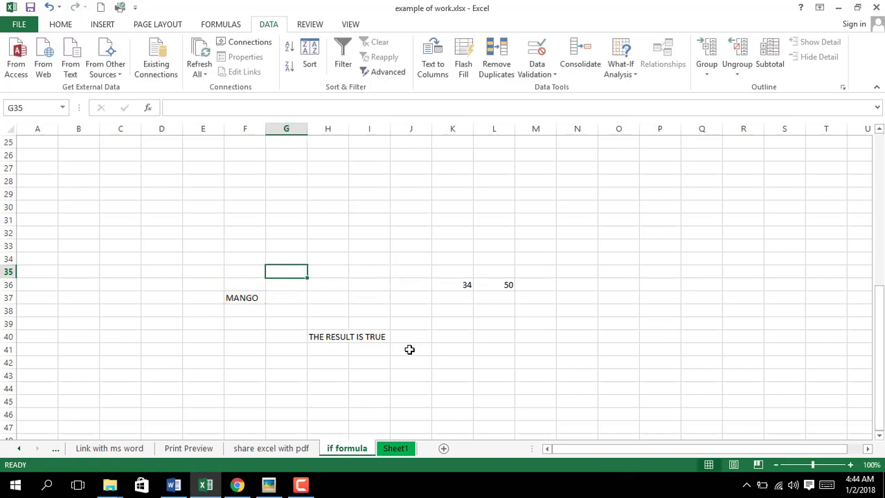
key("Right")
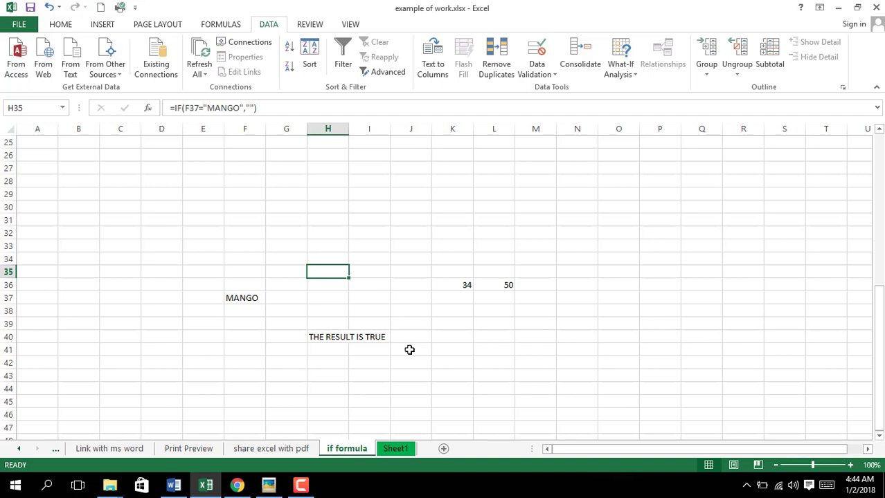
left_click(263, 111)
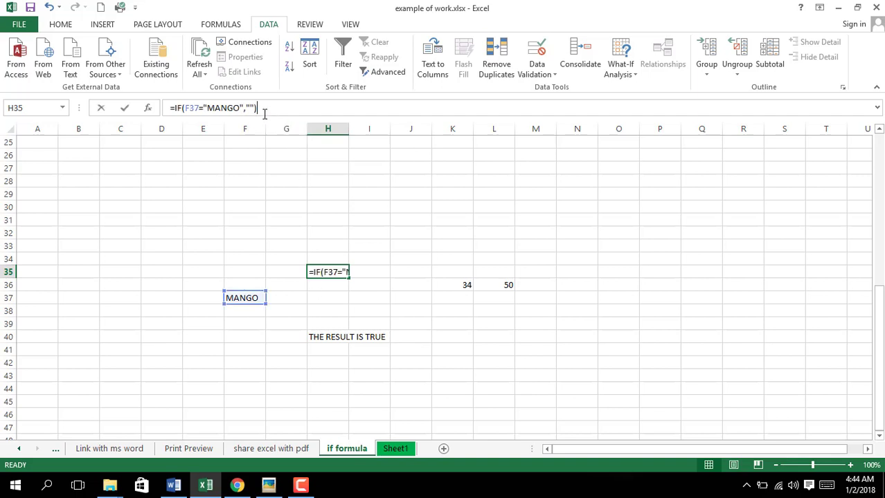
left_click(251, 108)
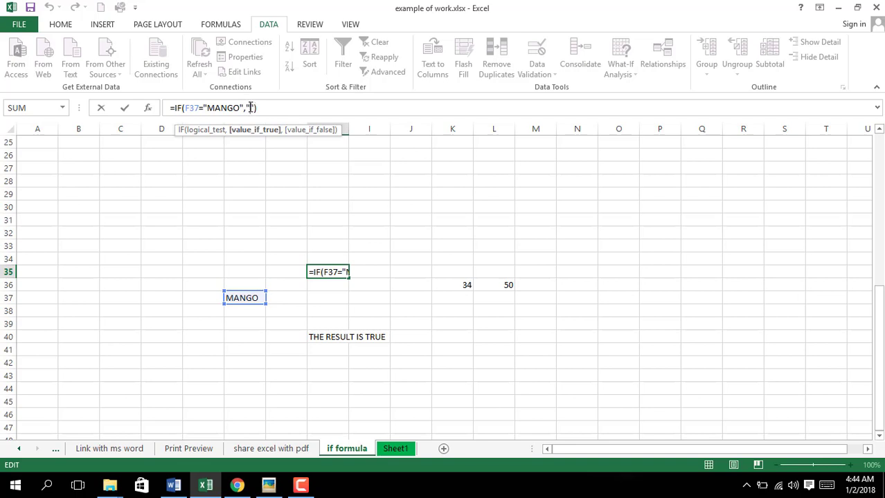
left_click(341, 272)
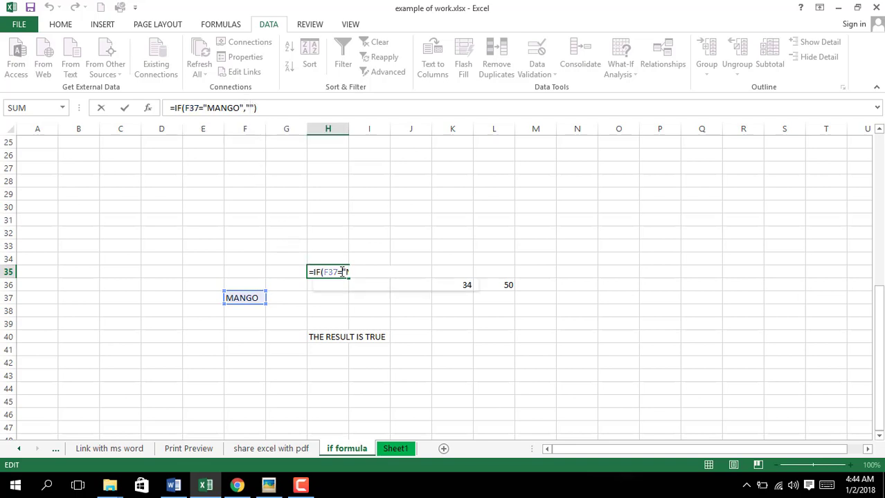
left_click(390, 270)
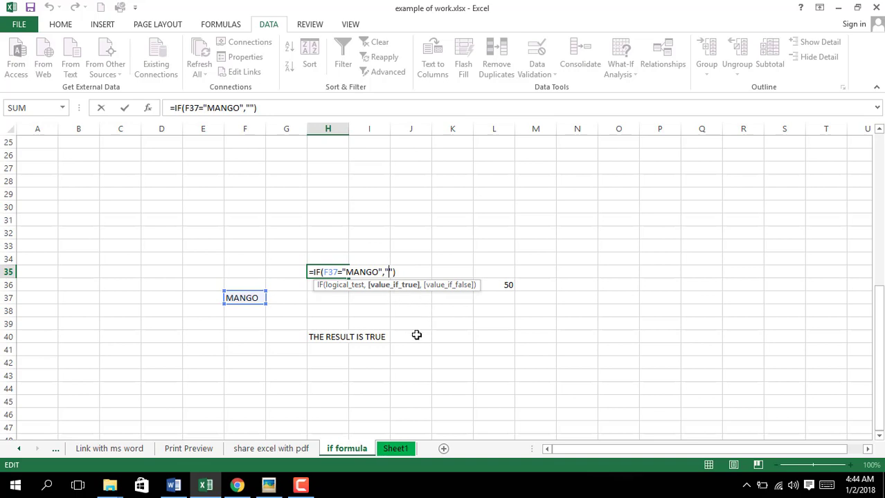
type("THE RESULT")
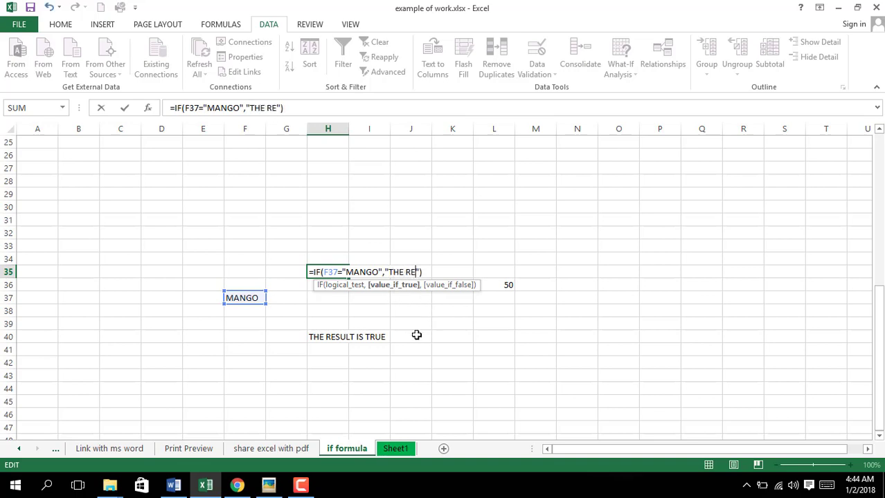
type(" IS TRUE")
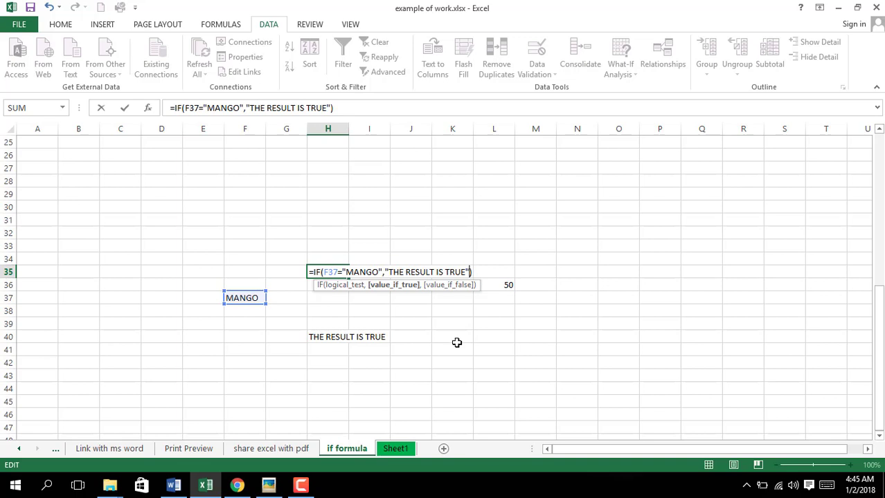
Add "THE RESULT IS FALSE" as the value-if-false argument and commit the IF formula in H35
type(",")
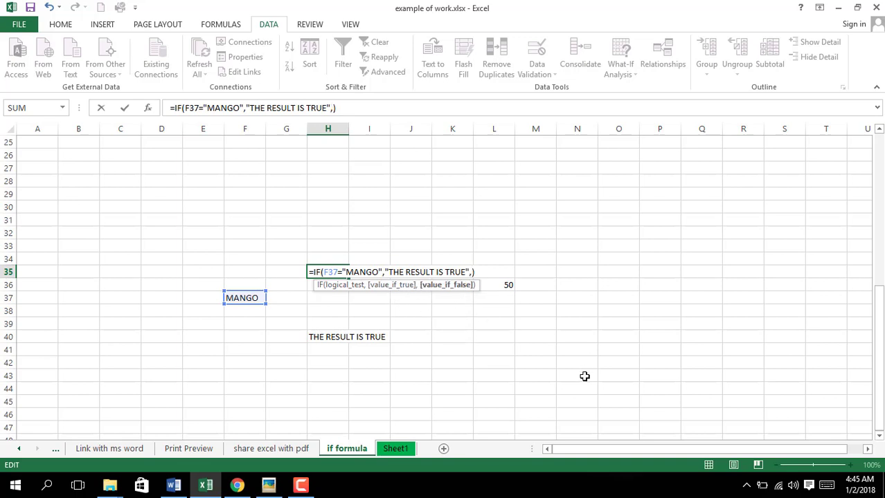
type("\"THE RESUL")
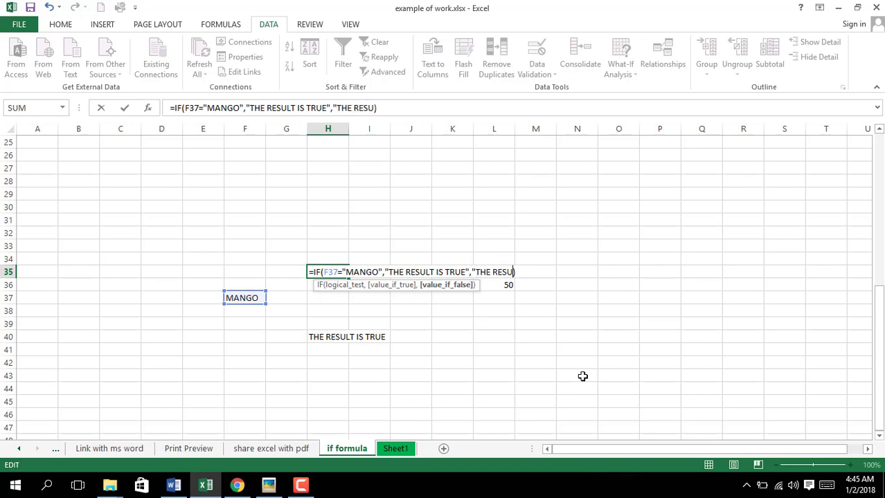
type("T IS FALSE")
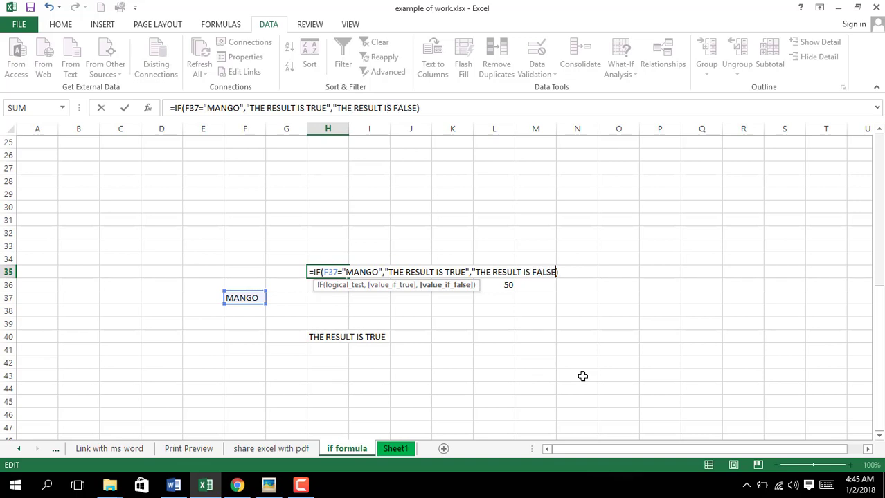
type("\"")
key("Return")
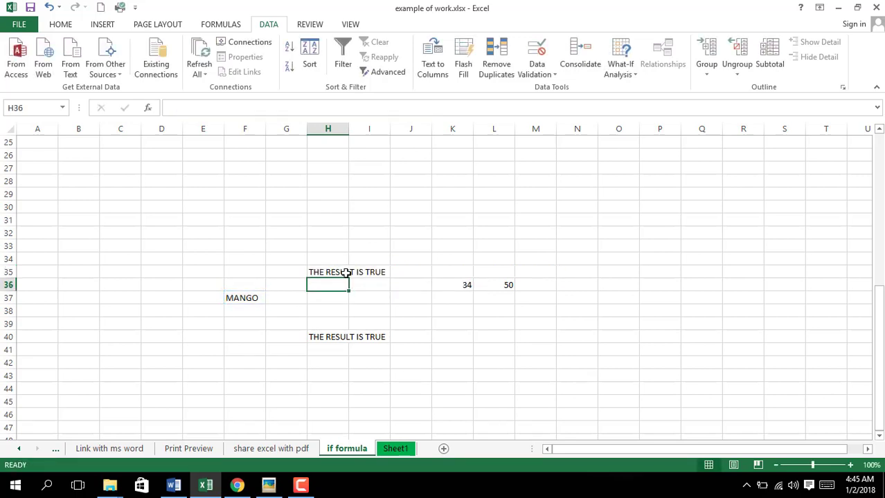
Change the text compared in the H35 formula's condition to "MANG" and commit the edit
left_click(346, 273)
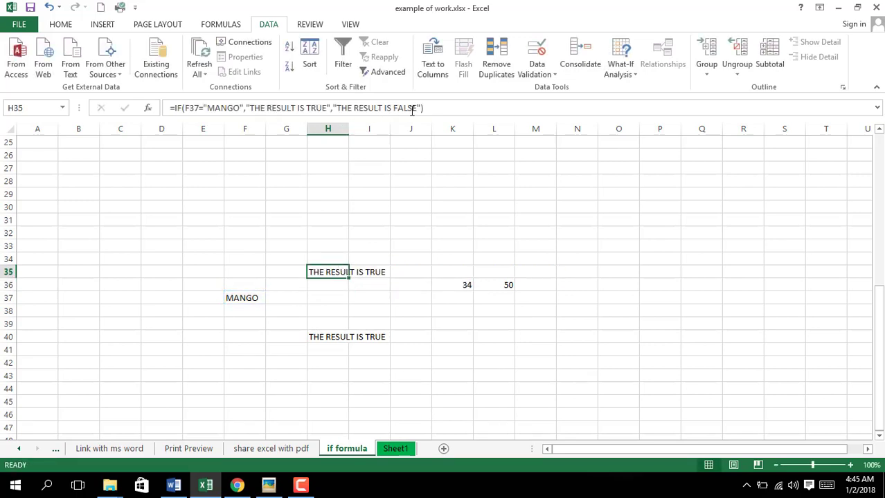
left_click(238, 107)
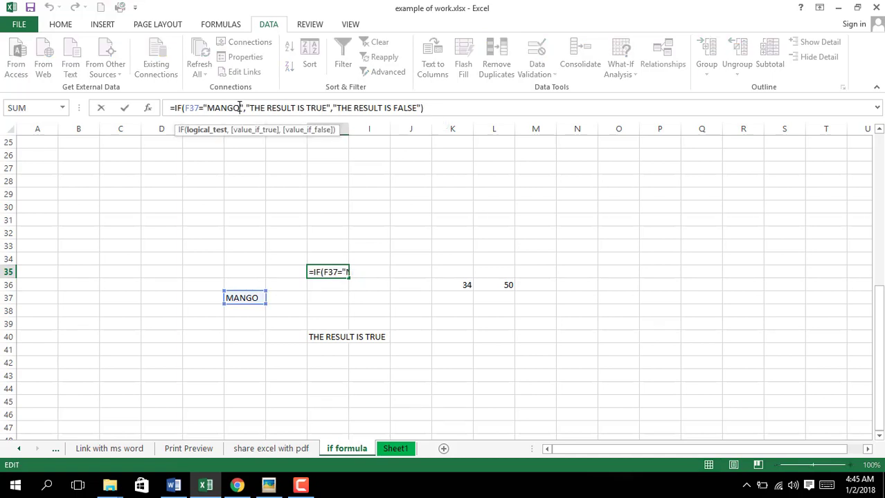
key("BackSpace")
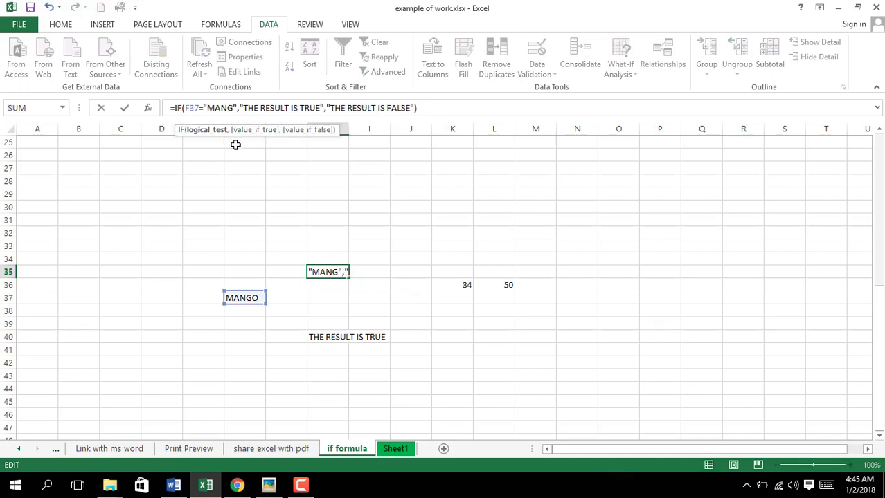
key("Return")
left_click(352, 273)
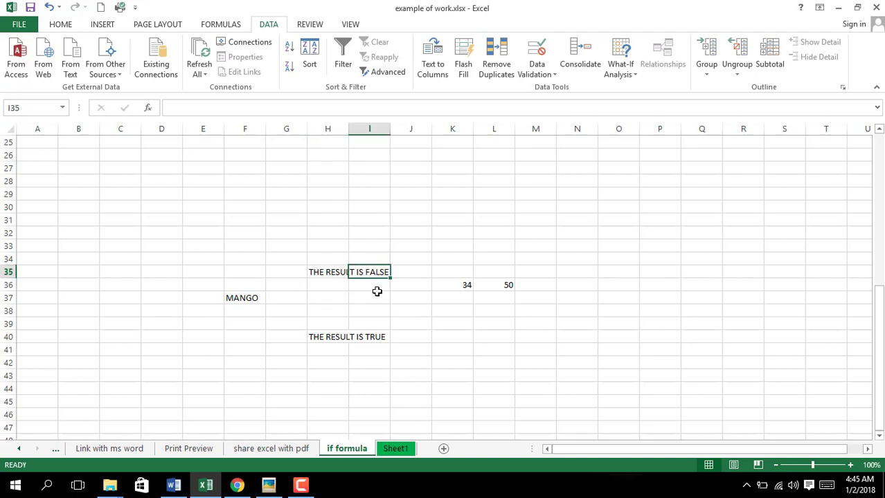
left_click(480, 336)
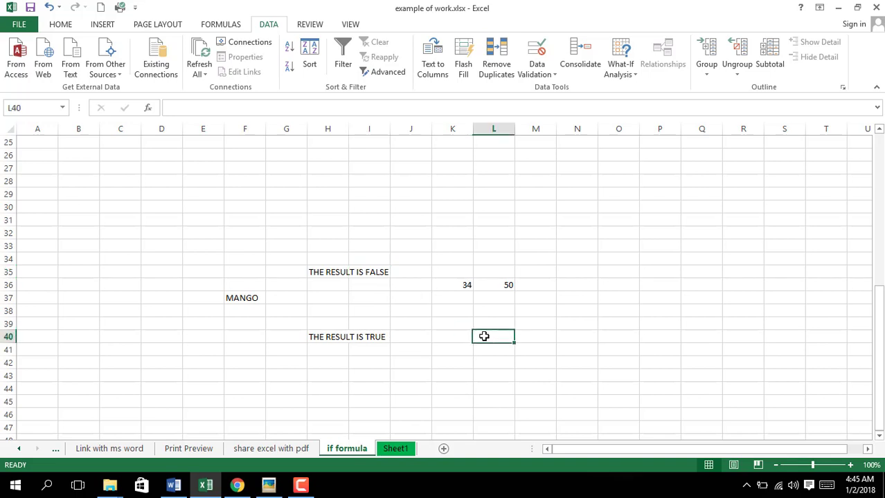
Check the numbers in K36 and L36 and select the empty cell N36
left_click(464, 286)
left_click(503, 286)
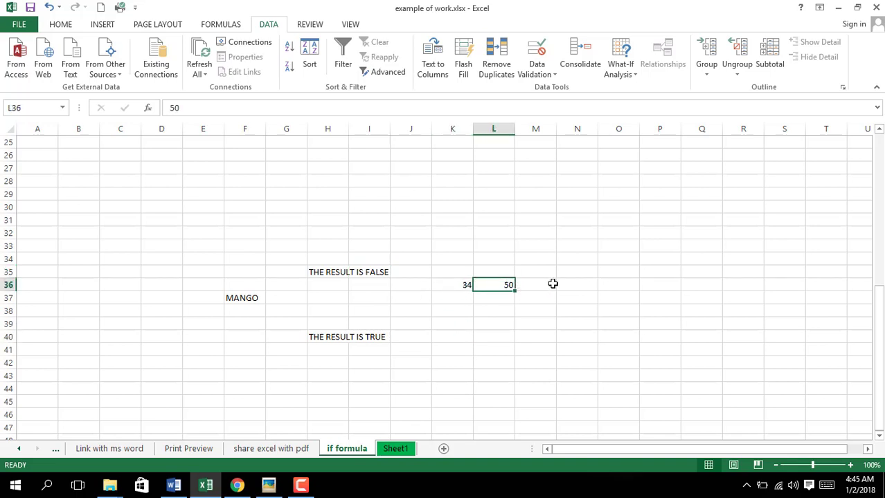
left_click(582, 285)
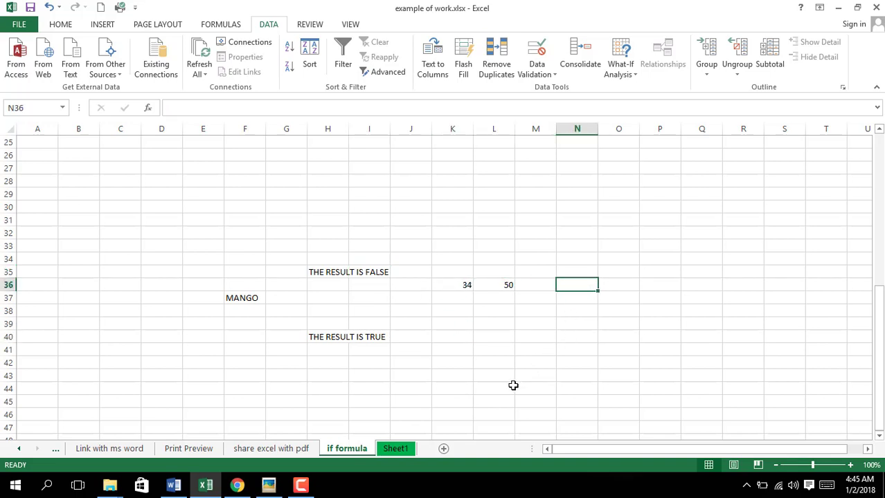
type("=IF")
key("BackSpace")
key("BackSpace")
key("BackSpace")
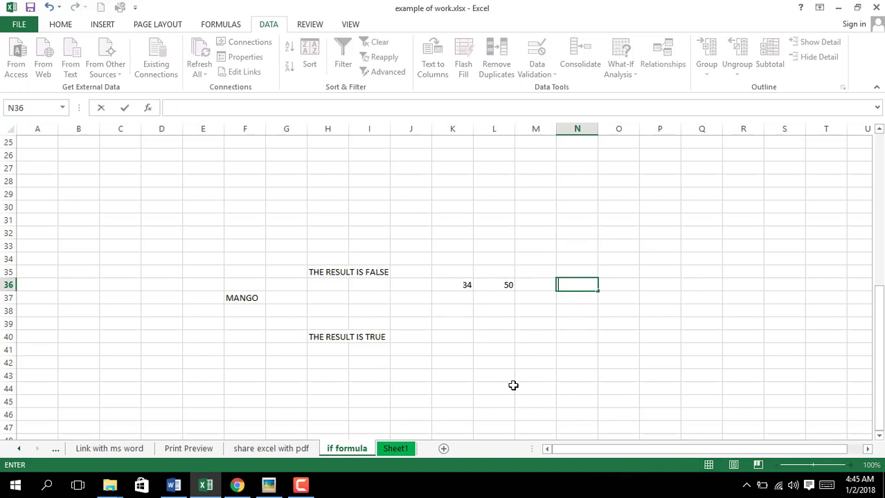
Enter an IF formula in N36 that tests K36<L36, with an empty text as the value-if-true argument
type("=IF")
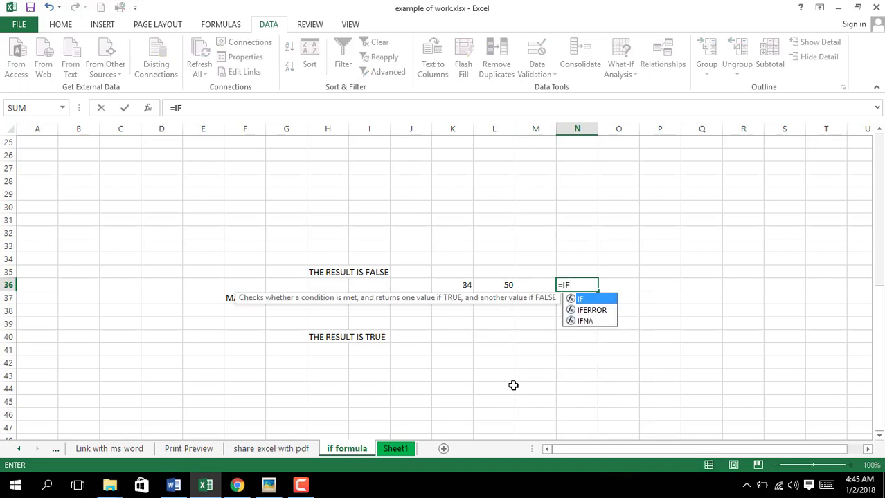
type("(")
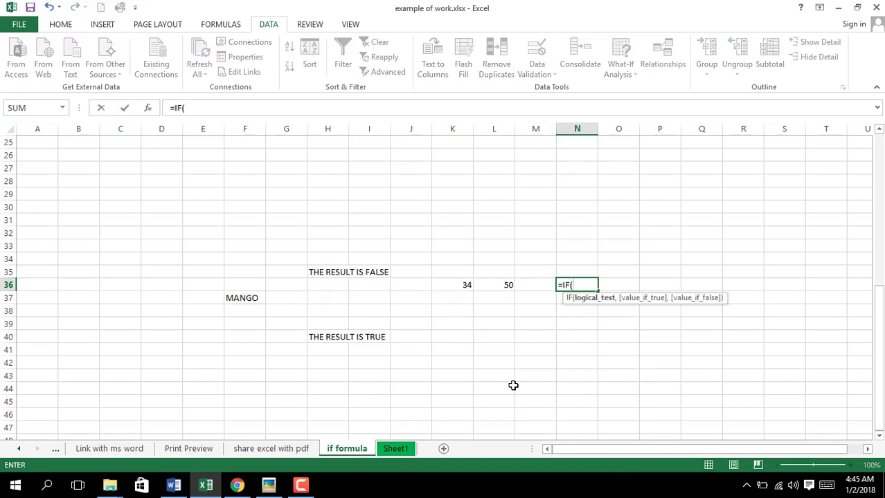
left_click(466, 287)
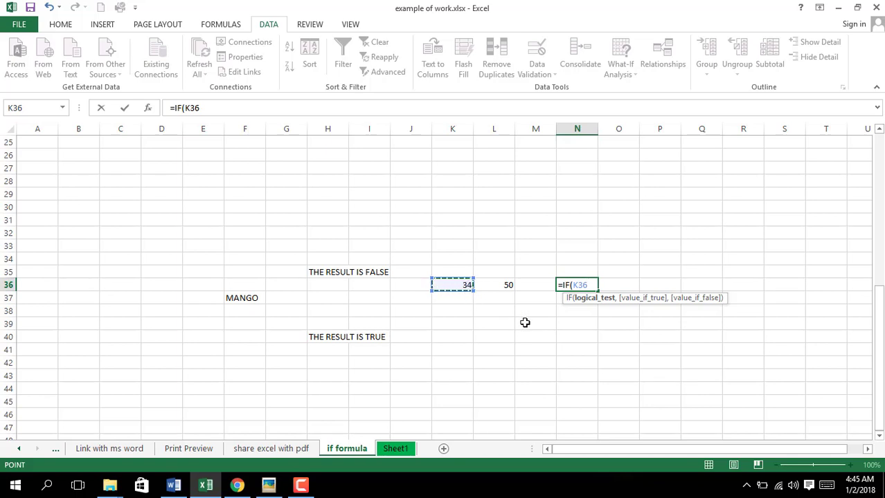
type("<")
left_click(495, 285)
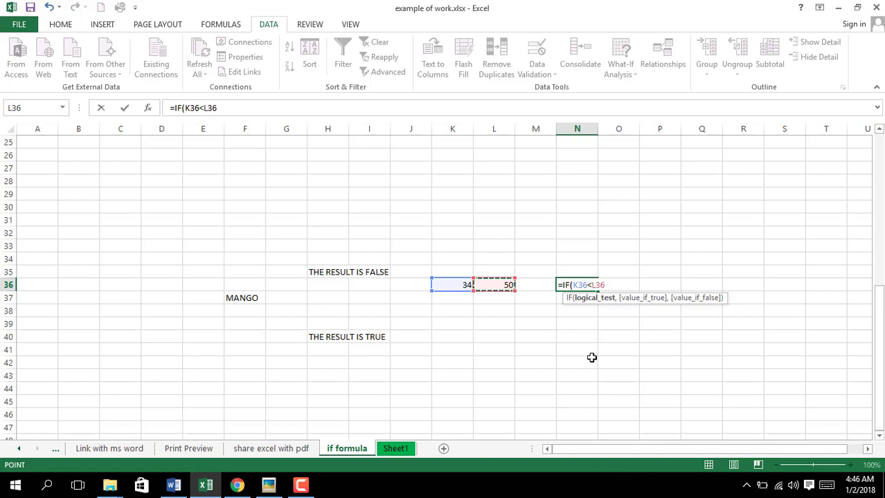
type(",")
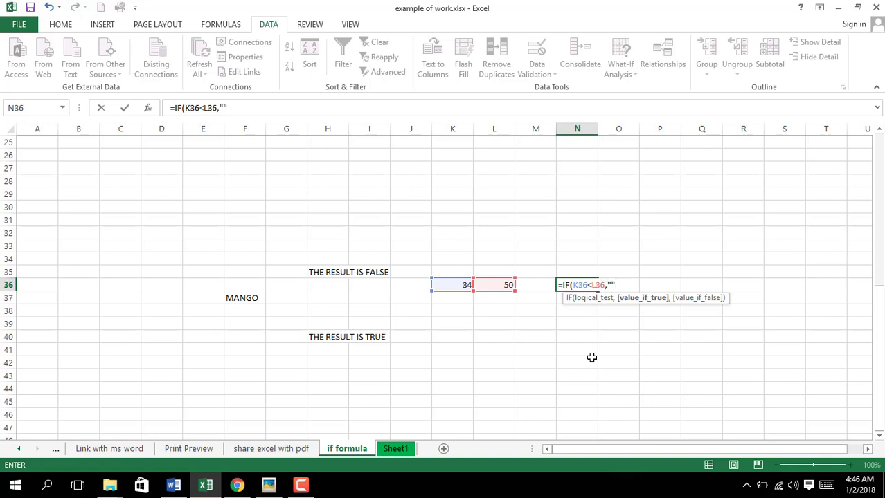
key("Escape")
key("Left")
key("Right")
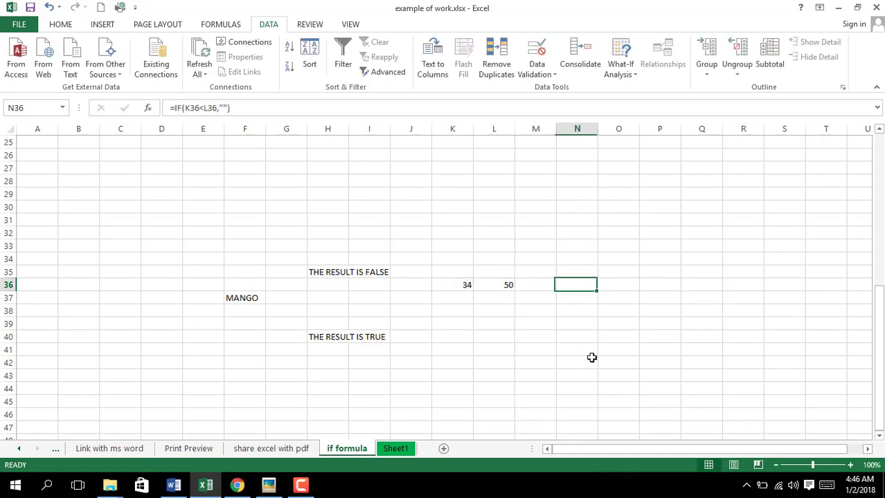
Complete the N36 formula with "TRUE" as the value-if-true and "FALSE" as the value-if-false argument, and commit it
left_click(225, 108)
left_click(590, 284)
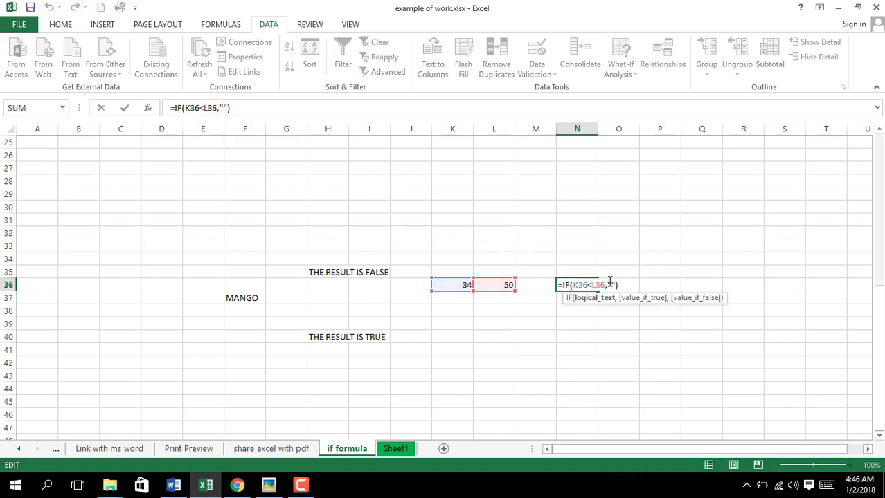
left_click(608, 284)
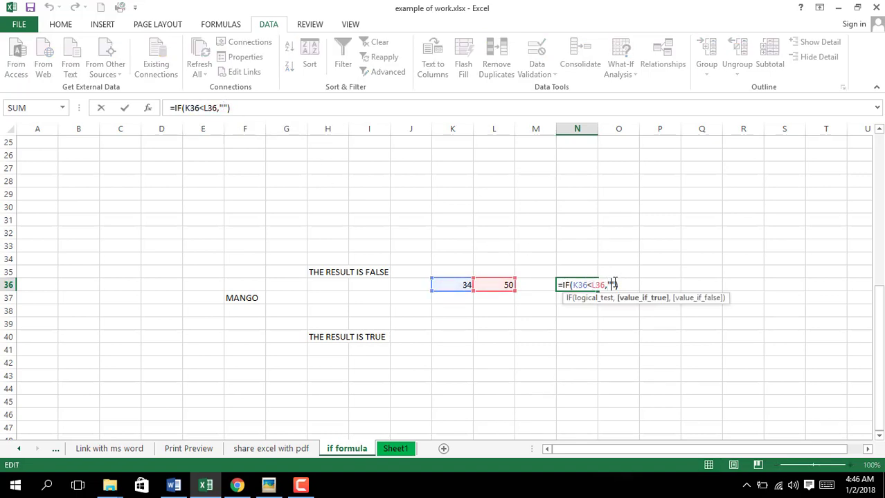
type("TRUE\"")
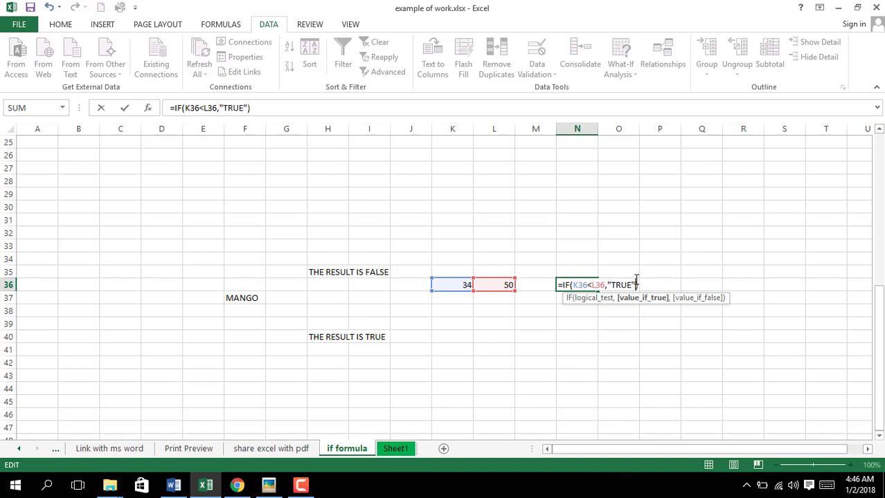
type(",")
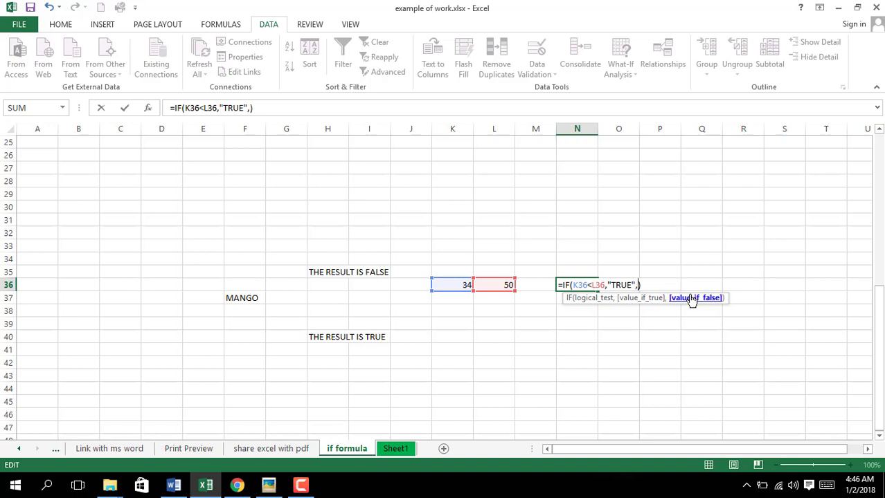
type("\"FALSE")
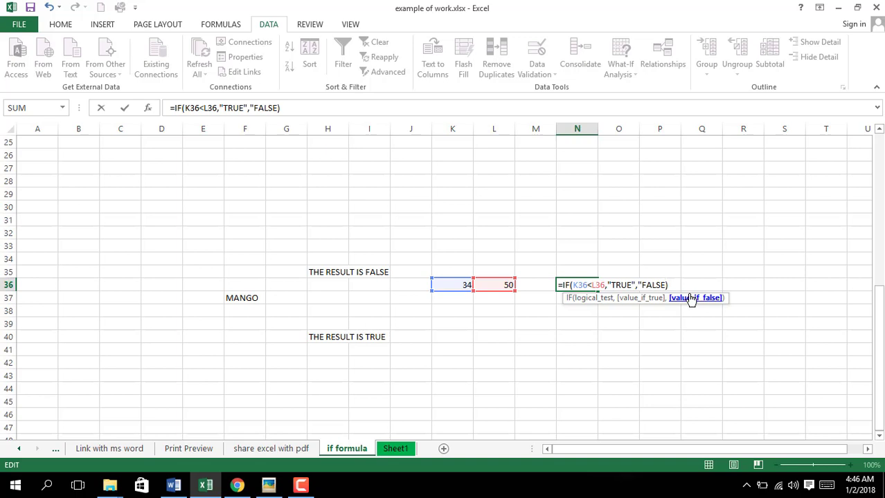
type("\"")
key("ctrl+Return")
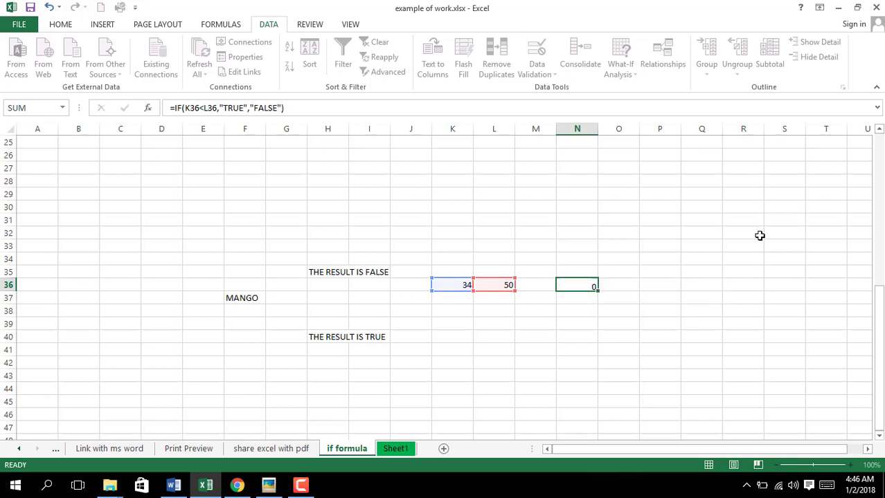
Check the IF result in N36 against the number in K36
left_click(571, 286)
left_click(465, 285)
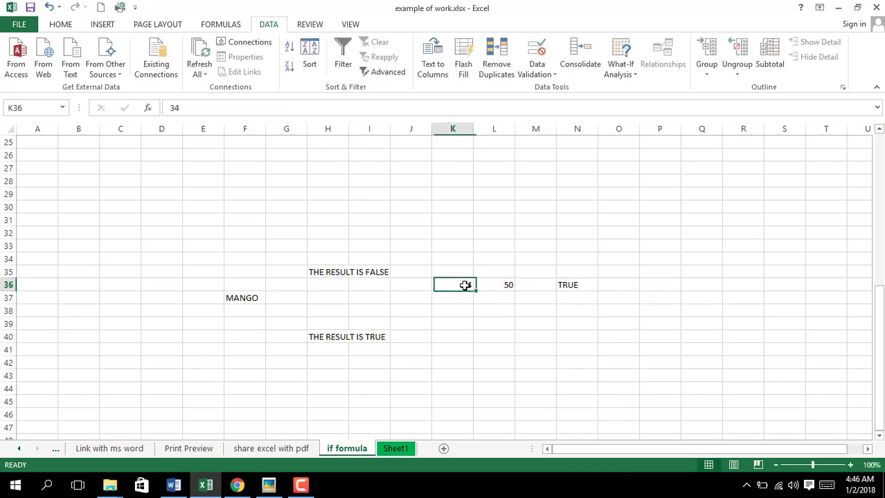
left_click(569, 287)
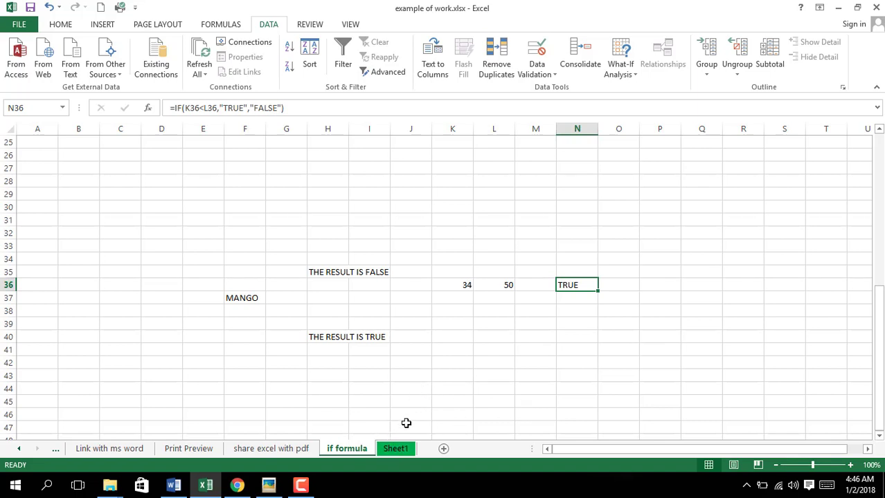
Open the data validation settings for the marks in F12:F17 on Sheet1
left_click(397, 449)
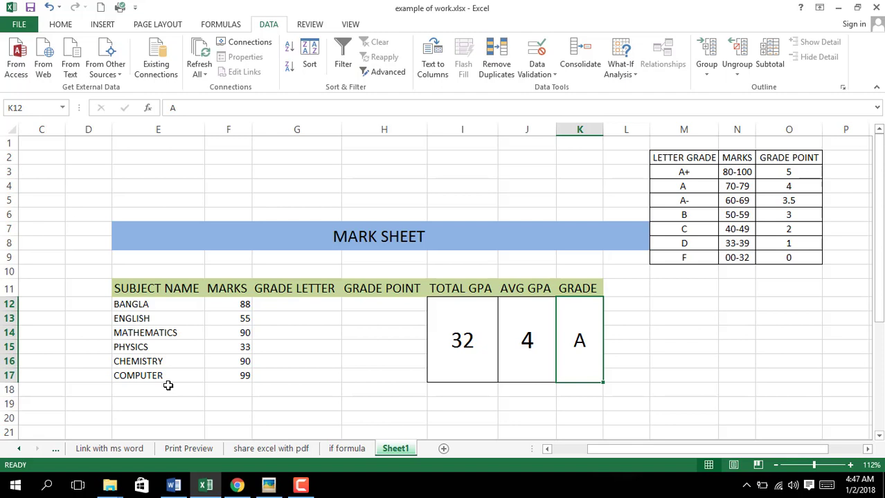
left_click(236, 304)
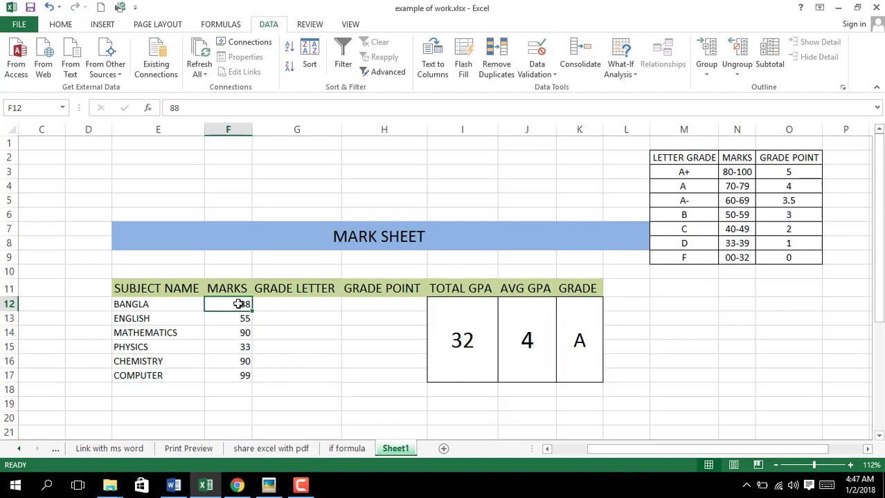
left_click_drag(236, 304, 245, 378)
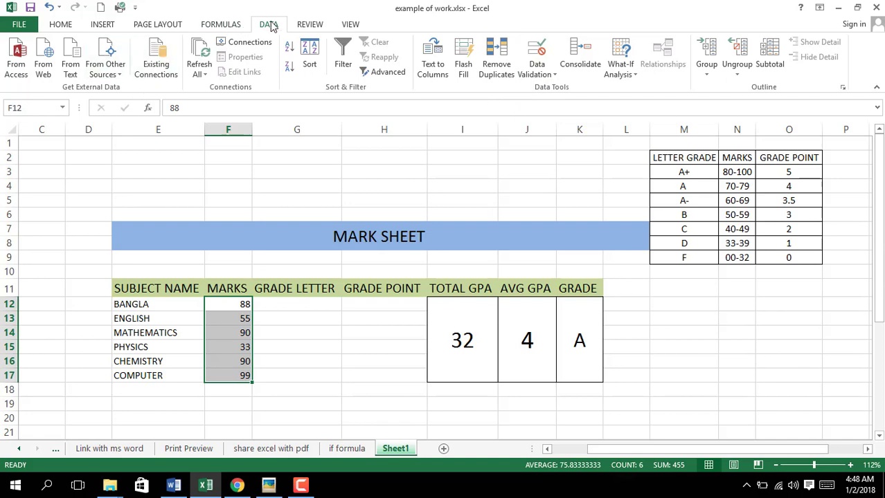
left_click(550, 75)
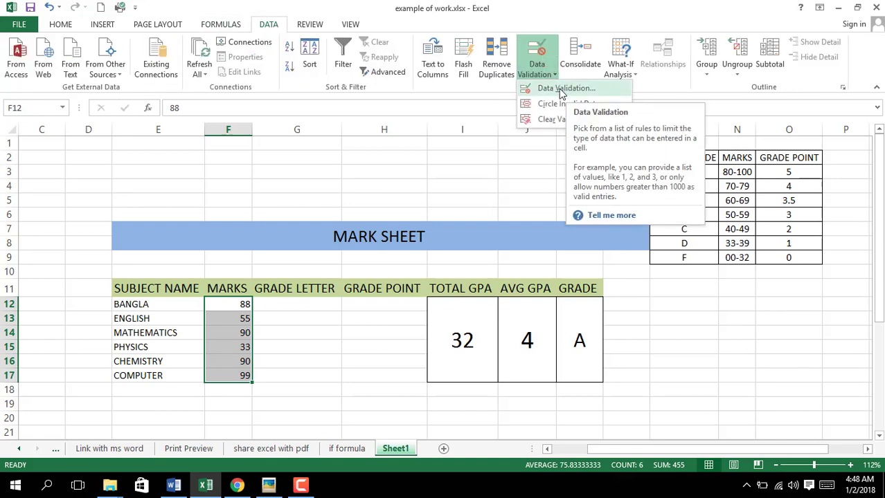
left_click(566, 89)
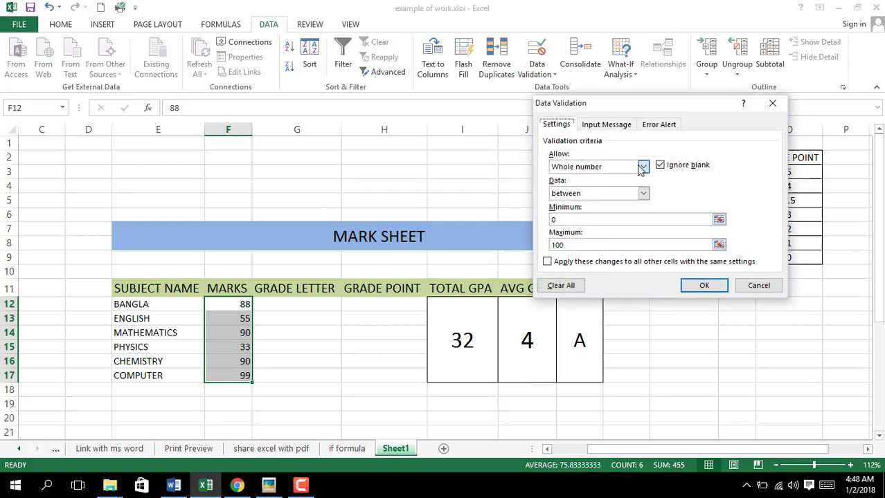
Restrict the marks to whole numbers between 0 and 100 and apply the validation rule
left_click(643, 167)
left_click(585, 179)
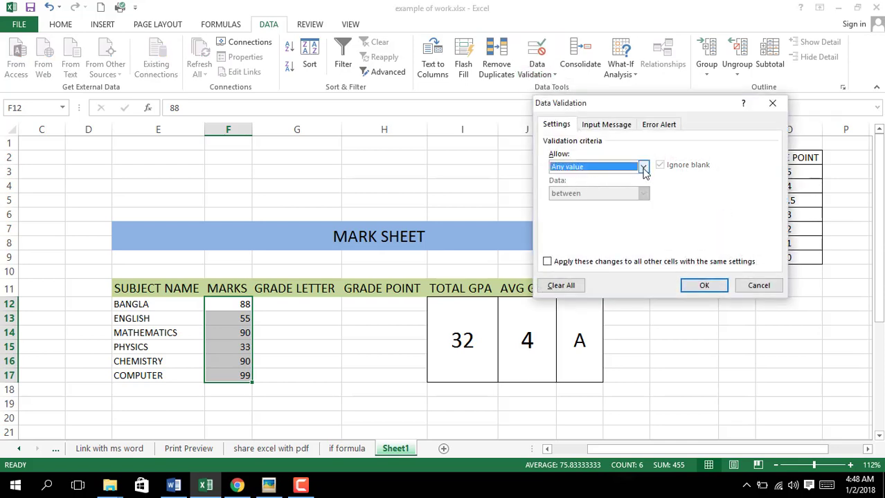
left_click(643, 167)
left_click(618, 182)
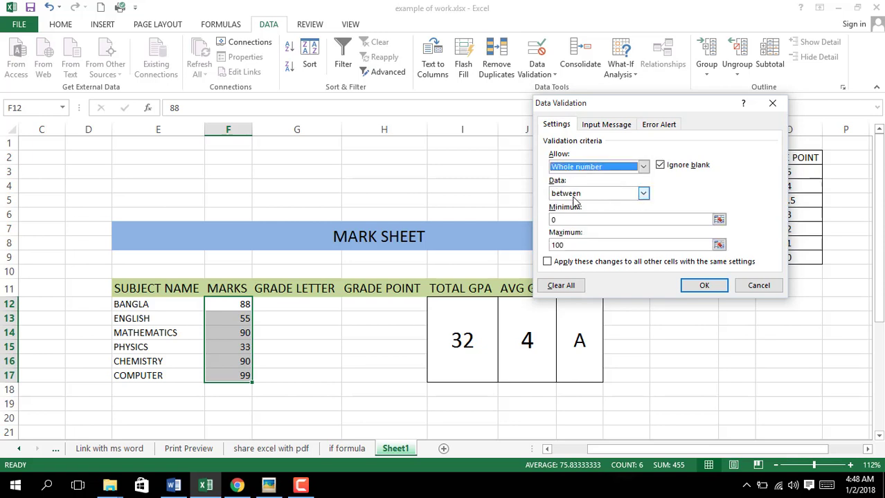
left_click(561, 219)
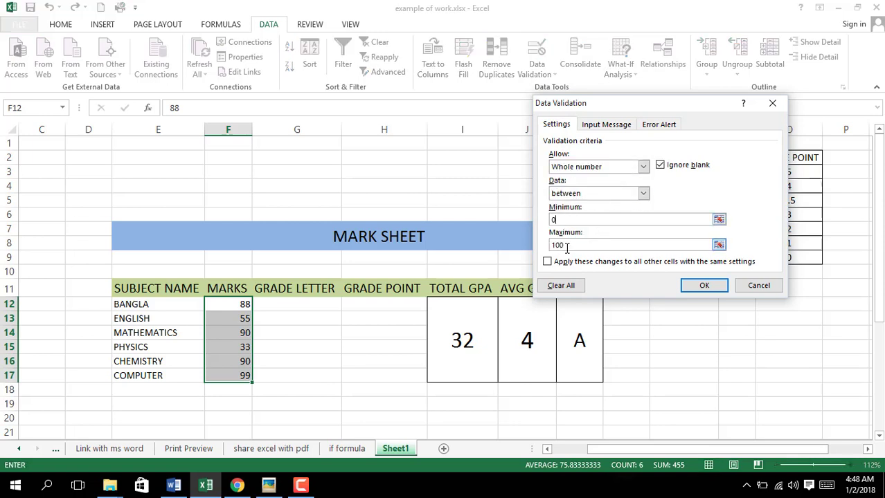
left_click(704, 285)
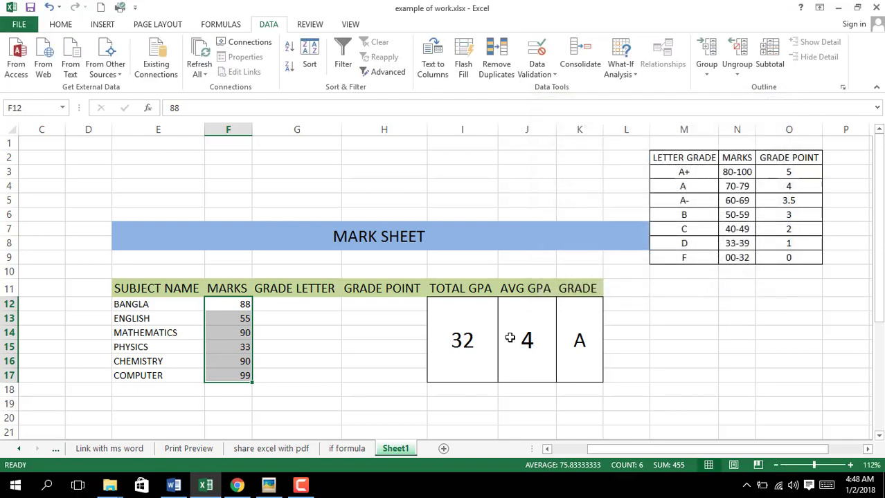
Try to enter the out-of-range mark 6666 for BANGLA in F12 and cancel the entry
left_click(234, 305)
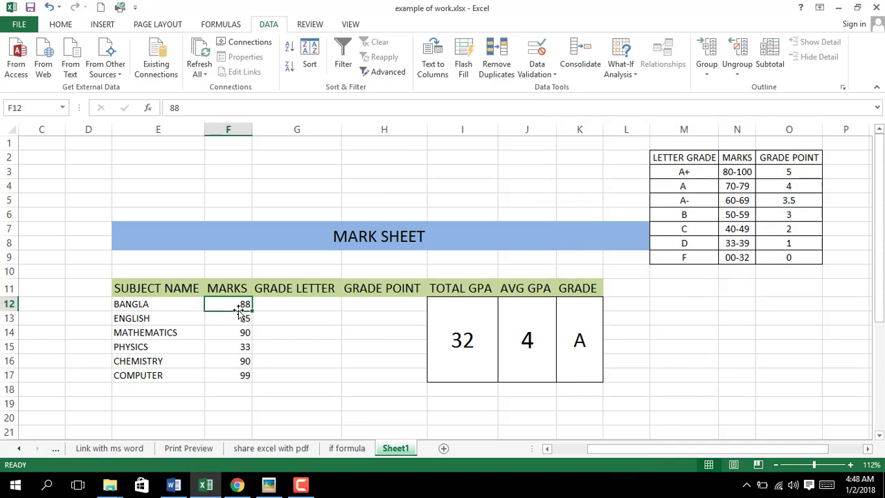
type("666")
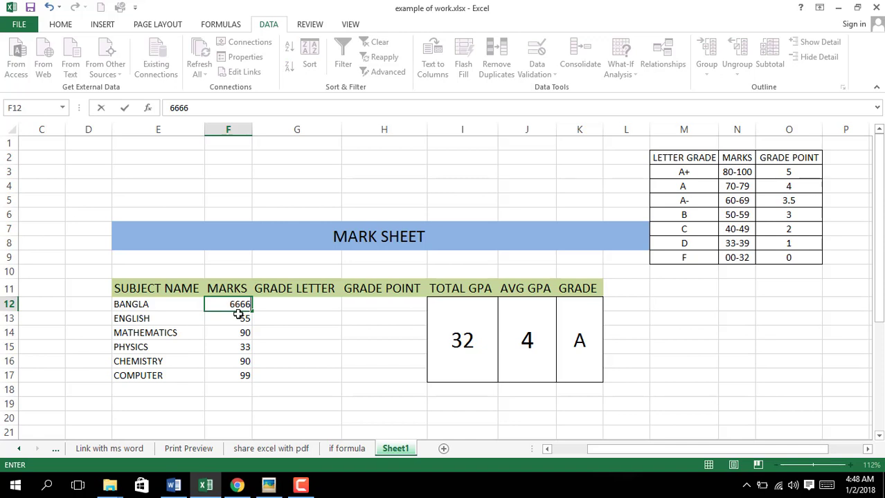
type("6")
key("Return")
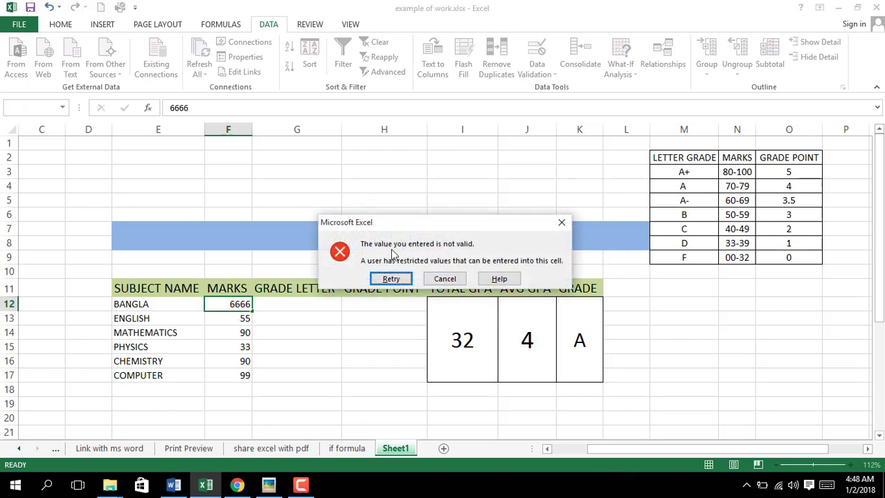
left_click(445, 279)
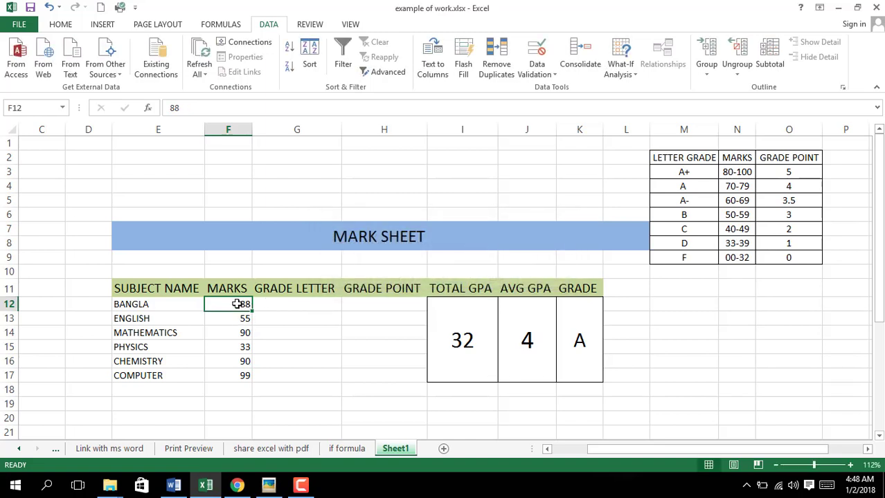
Set the BANGLA mark in F12 to 80
type("80")
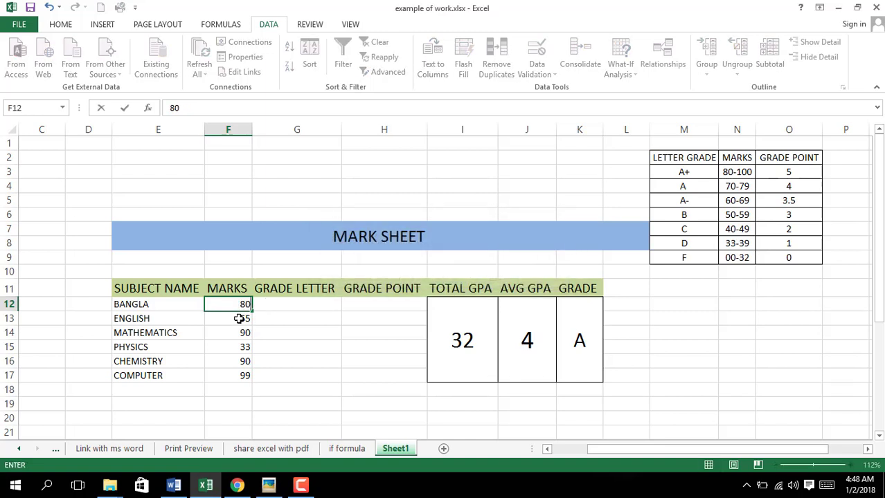
left_click(239, 318)
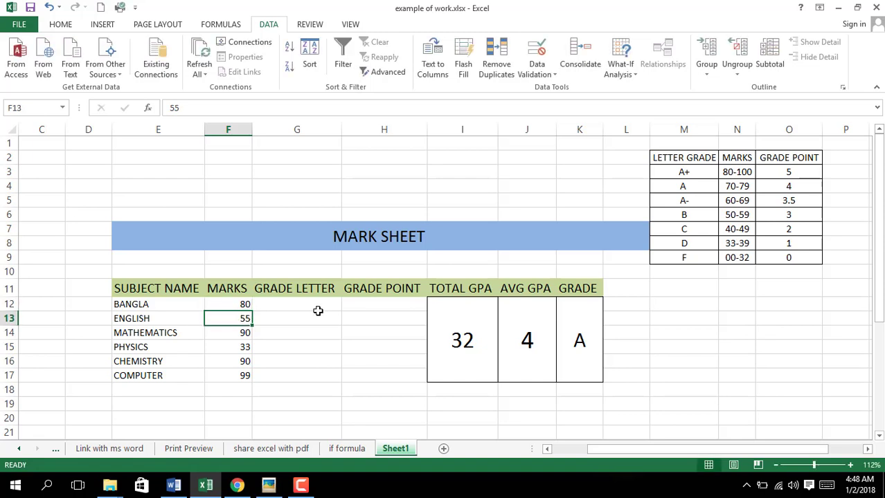
Clear the values in the merged TOTAL GPA, AVG GPA and GRADE cells of the mark sheet
left_click(464, 331)
key("BackSpace")
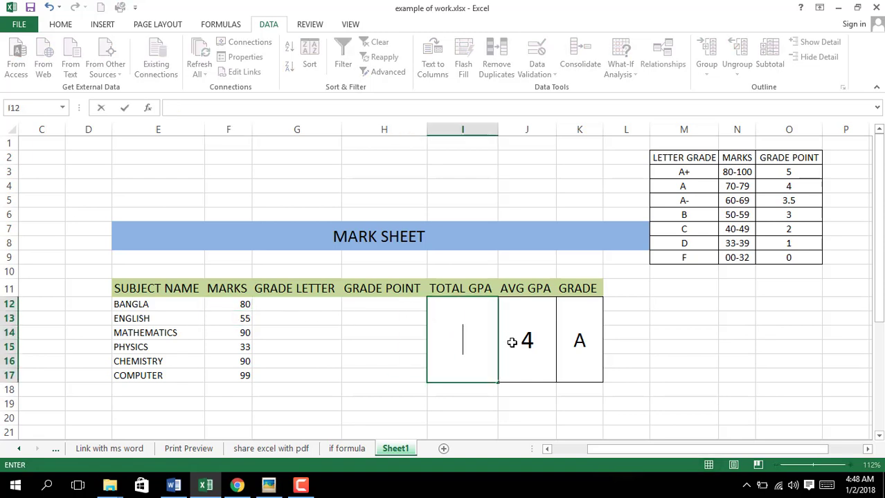
left_click(512, 339)
key("BackSpace")
left_click(571, 341)
key("BackSpace")
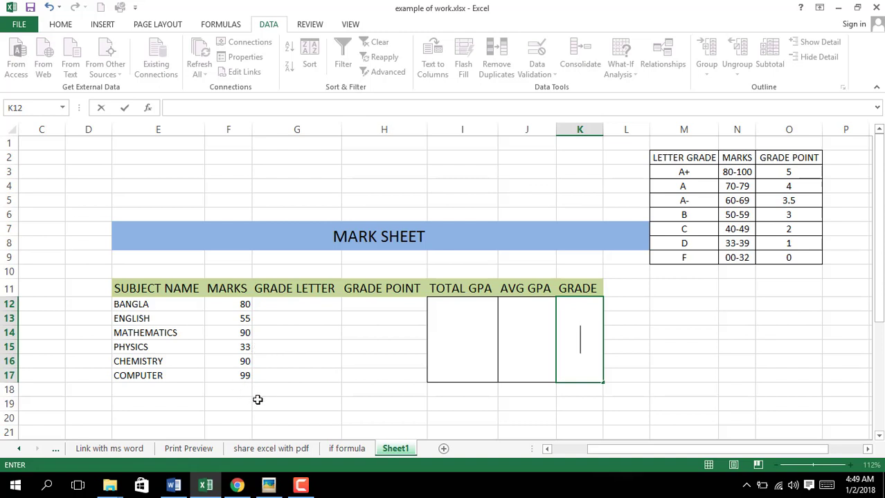
Start an IF formula in G12 that returns "A+" when the BANGLA mark in F12 is >=80
left_click(266, 306)
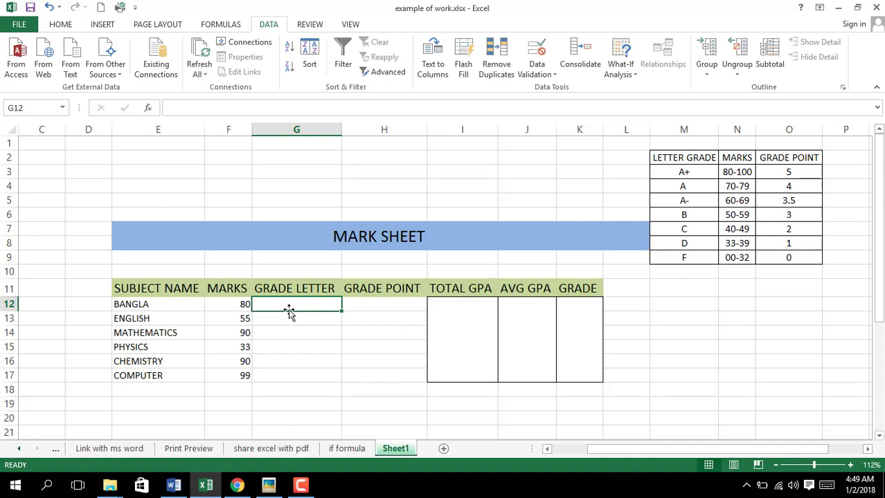
type("=IF")
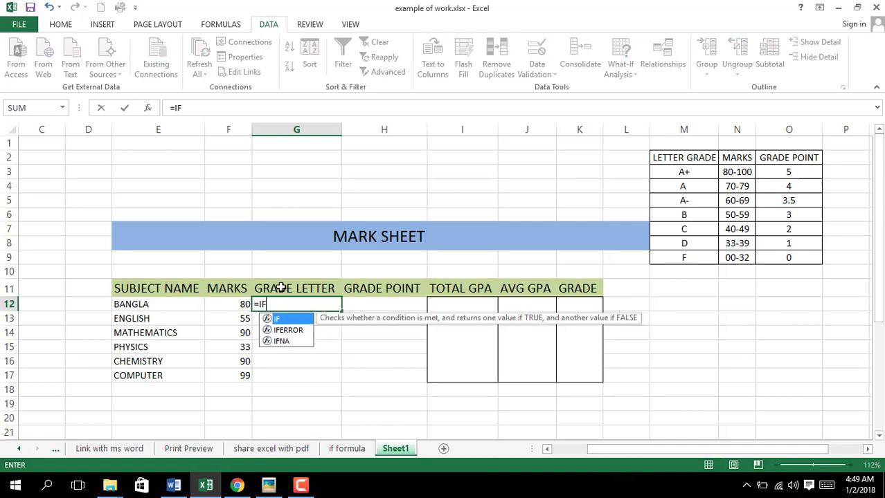
type("(")
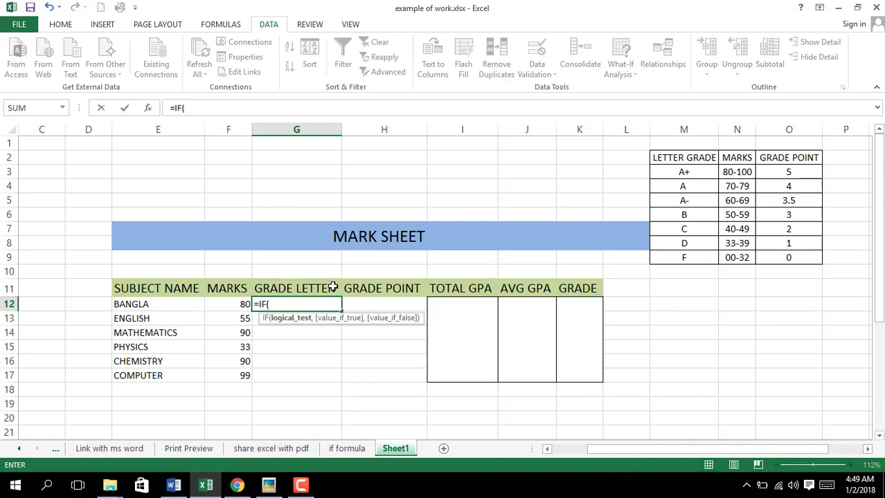
left_click(239, 305)
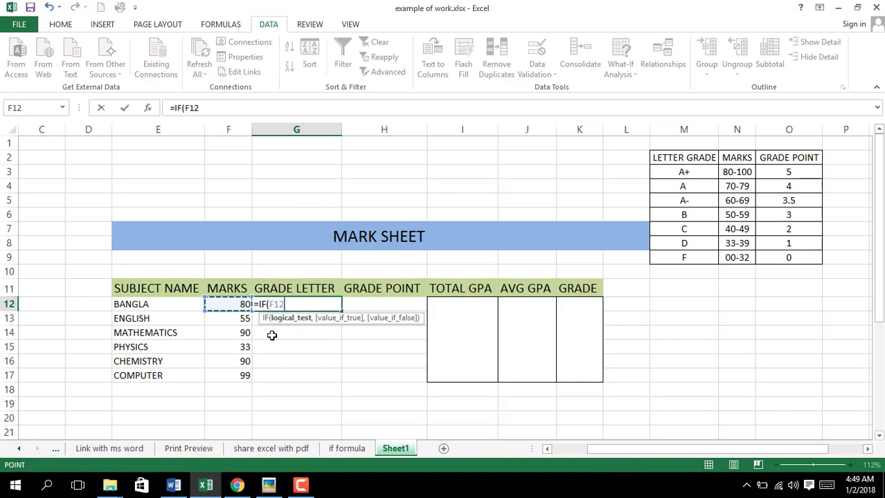
type(">=80")
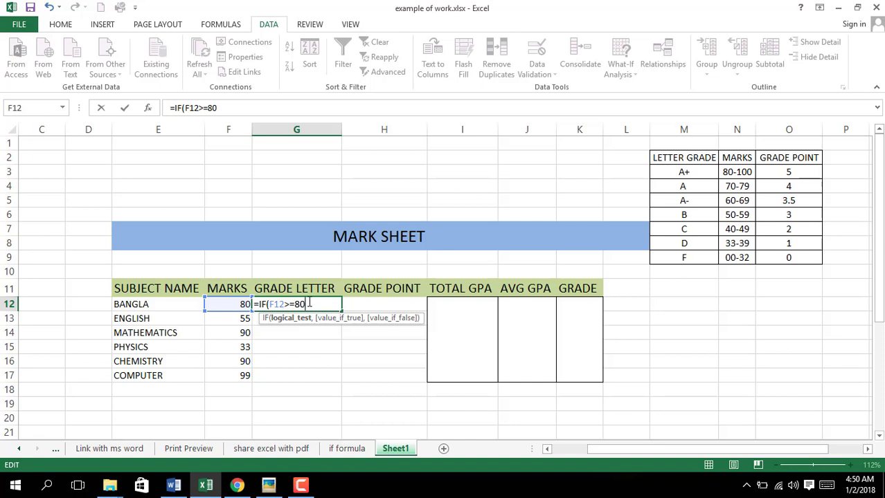
type(",")
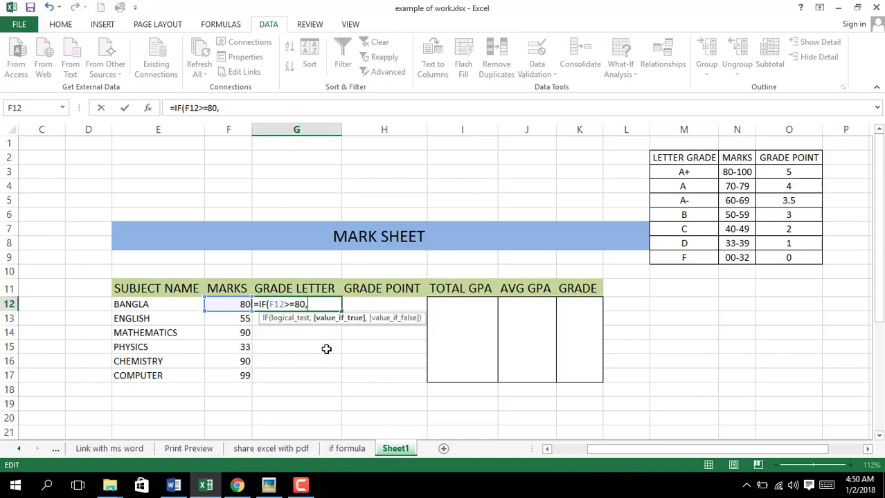
type("\"A+")
type(",")
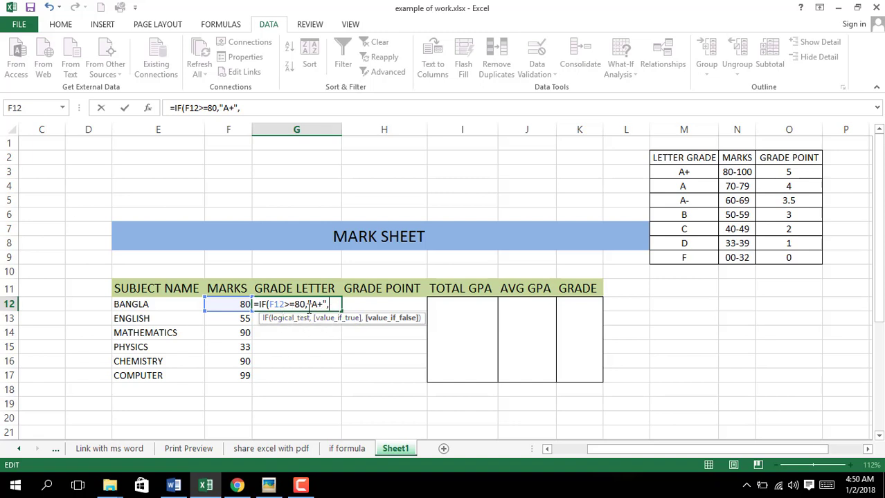
Nest a copy of the IF condition in the G12 formula, returning "A" when F12>=70
left_click_drag(328, 305, 260, 303)
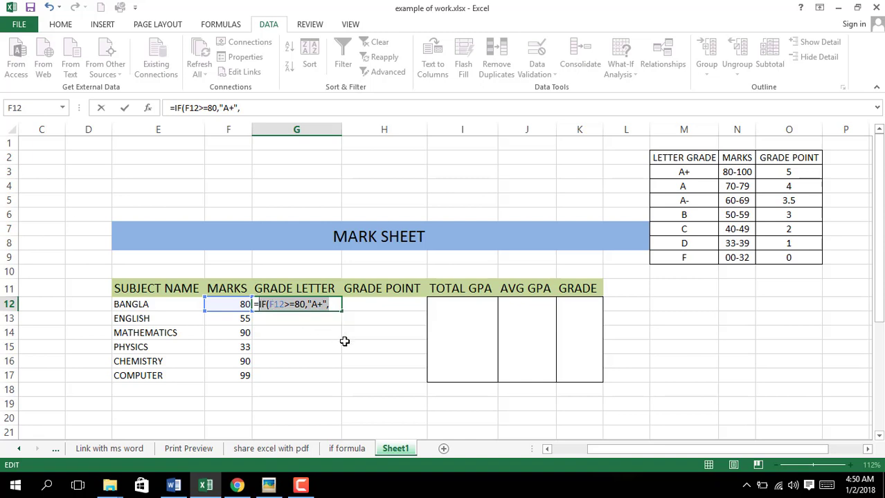
left_click(338, 305)
key("ctrl+v")
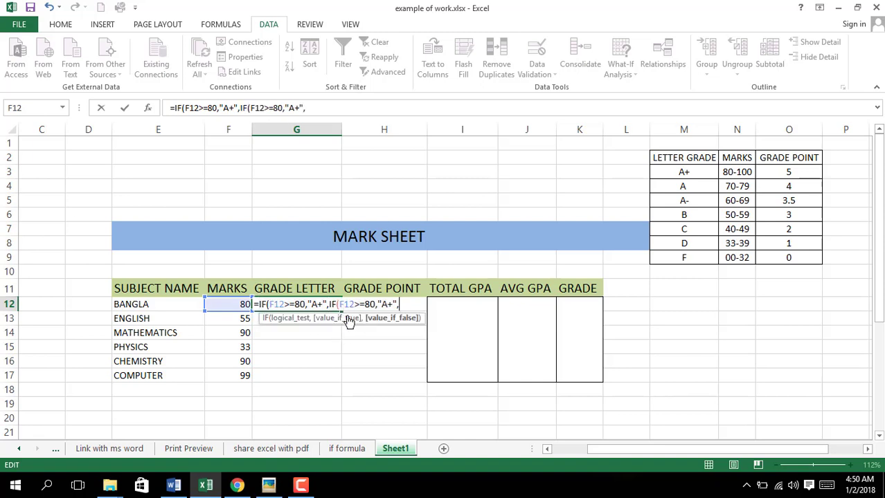
left_click(369, 306)
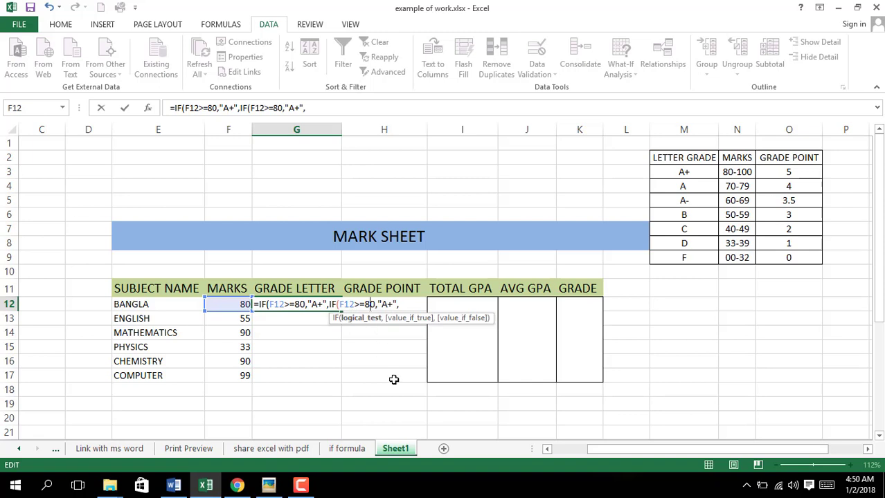
key("BackSpace")
type("7")
left_click(390, 304)
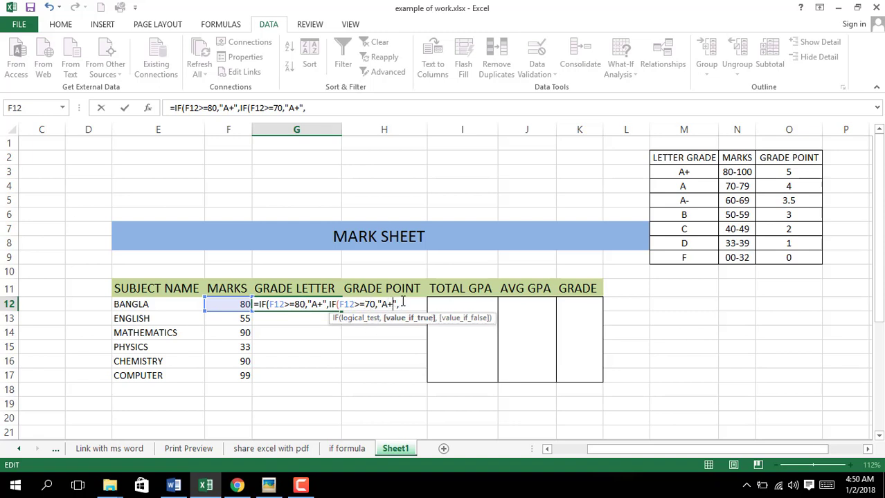
key("BackSpace")
Add a third nested IF to the G12 formula, returning "A-" when F12>=60
left_click(398, 306)
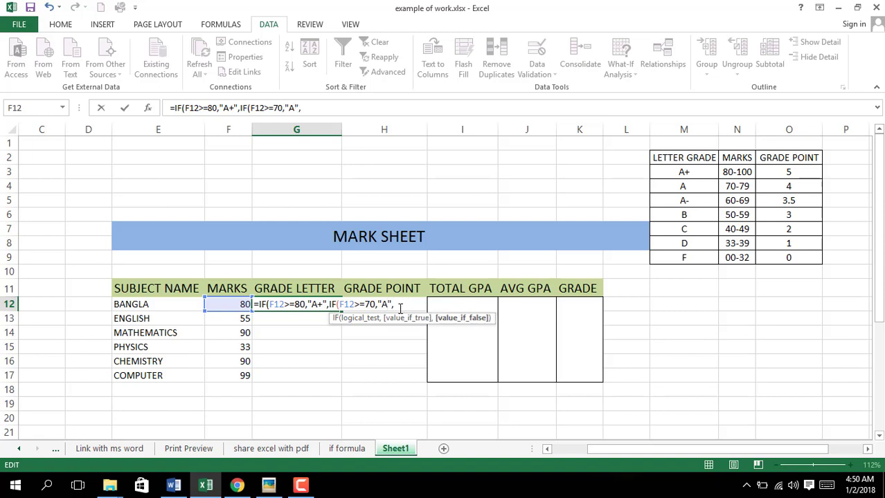
key("ctrl+v")
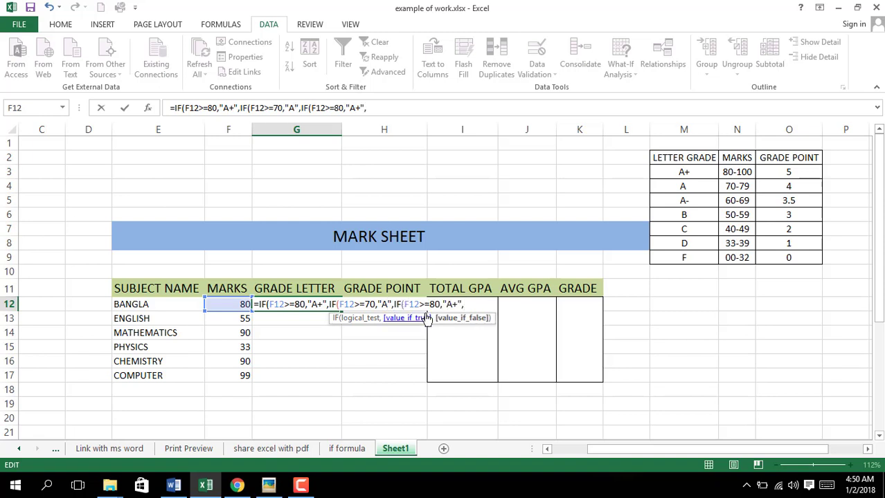
left_click(434, 305)
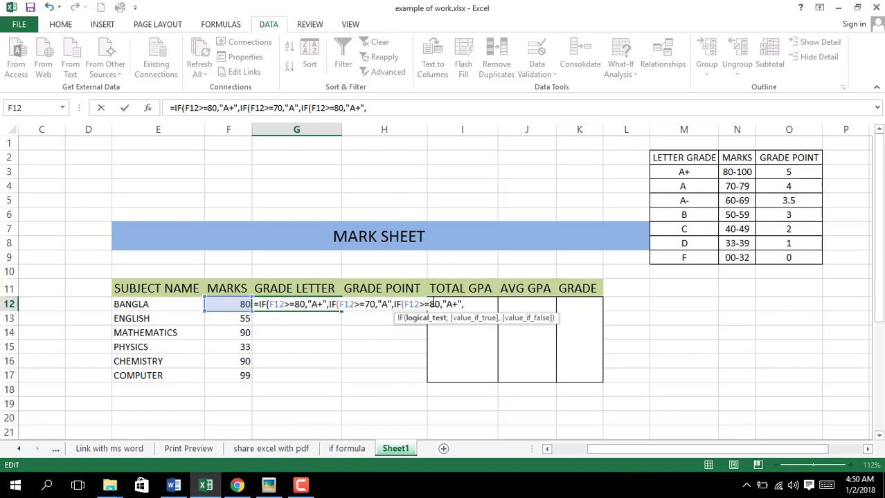
key("BackSpace")
type("6")
left_click(457, 304)
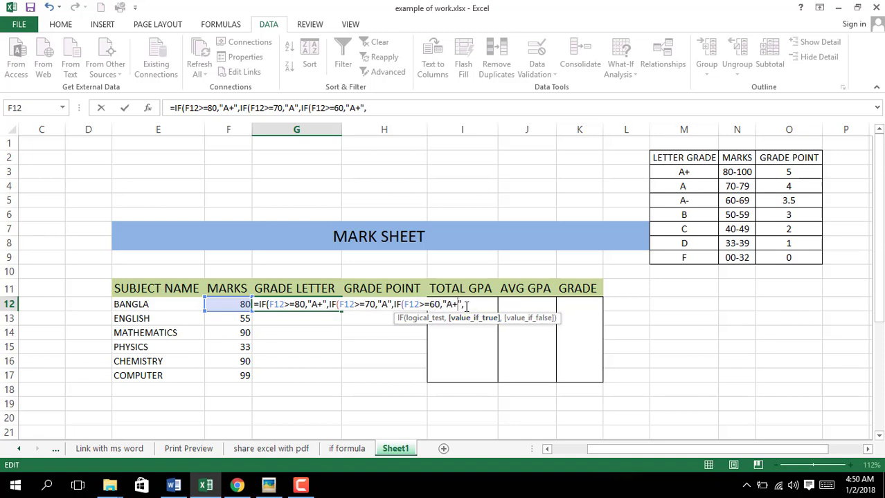
key("BackSpace")
type("-")
Add a fourth nested IF to the G12 formula, returning "B" when F12>=50
left_click(480, 305)
key("ctrl+v")
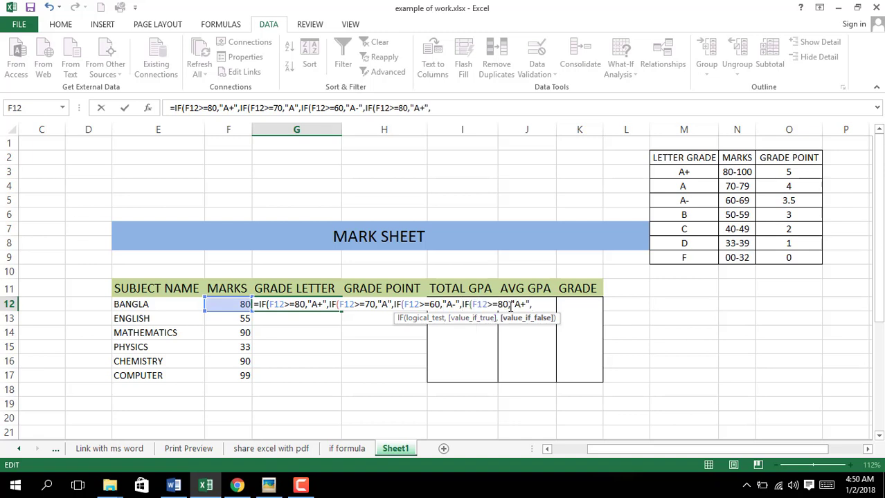
left_click(505, 305)
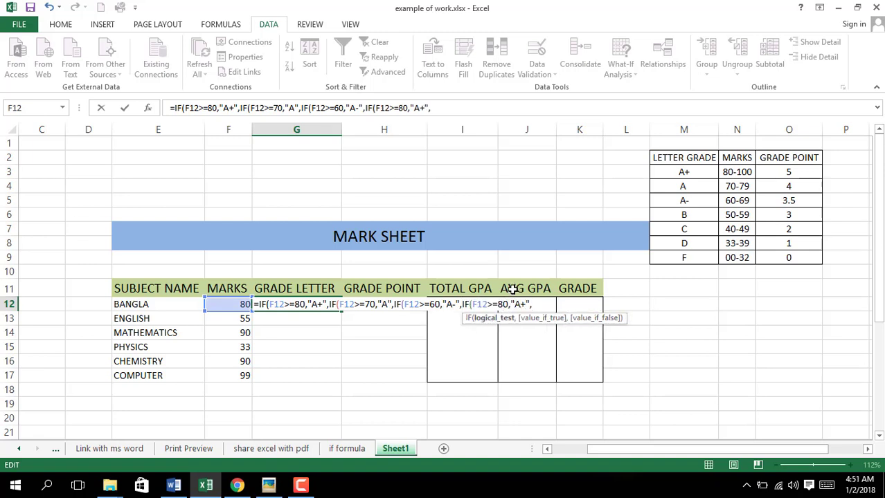
key("BackSpace")
type("5")
left_click(521, 304)
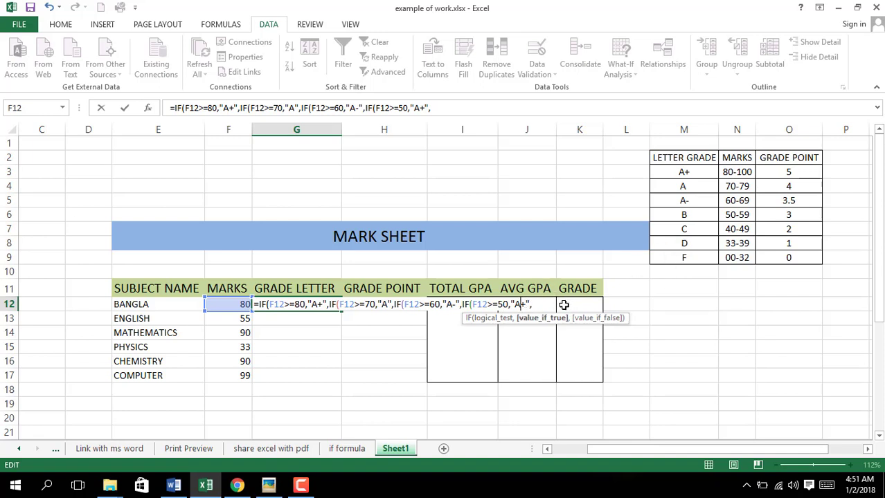
left_click(532, 305)
key("BackSpace")
key("BackSpace")
type("B")
Add a fifth nested IF to the G12 formula, returning "C" when F12>=40
left_click(532, 304)
key("ctrl+v")
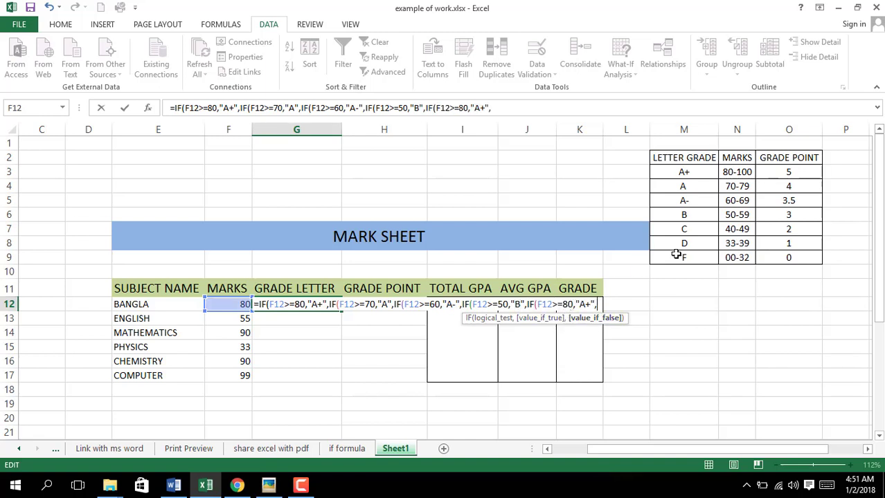
left_click(572, 305)
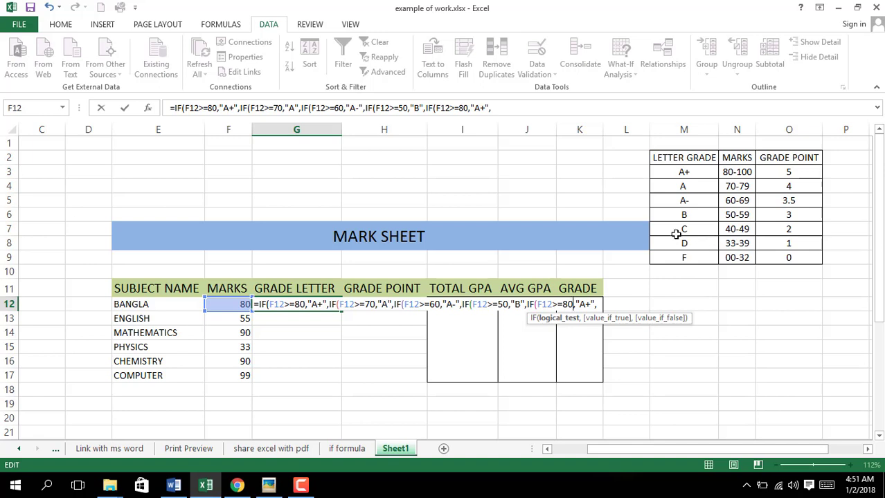
key("BackSpace")
key("BackSpace")
type("40")
left_click(590, 304)
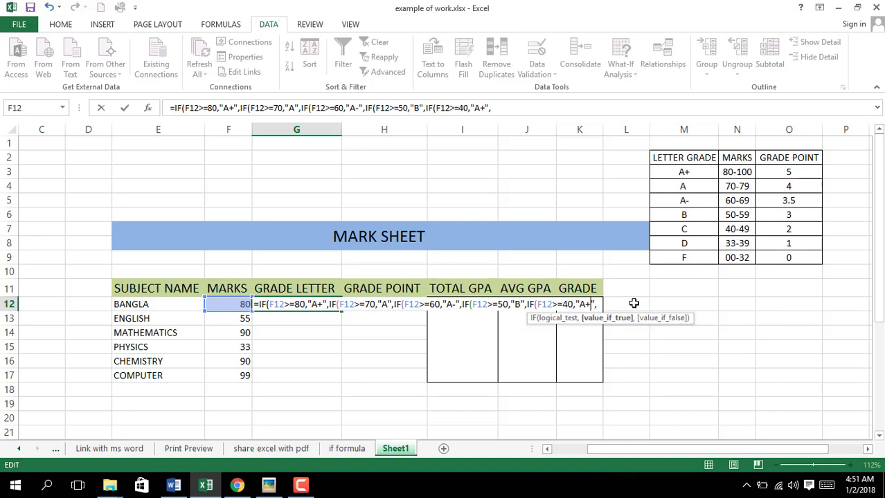
key("BackSpace")
key("BackSpace")
type("C")
Add a sixth nested IF to the G12 formula, returning "D" when F12>=33
left_click(588, 305)
key("ctrl+v")
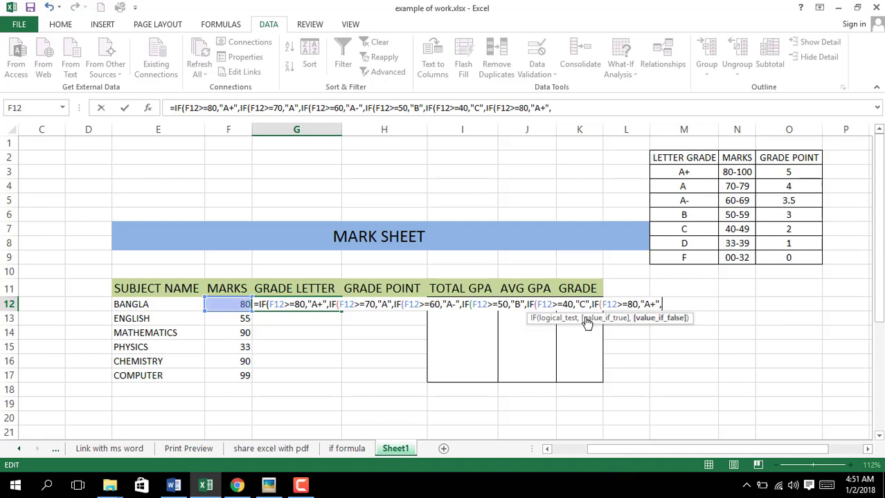
left_click(633, 305)
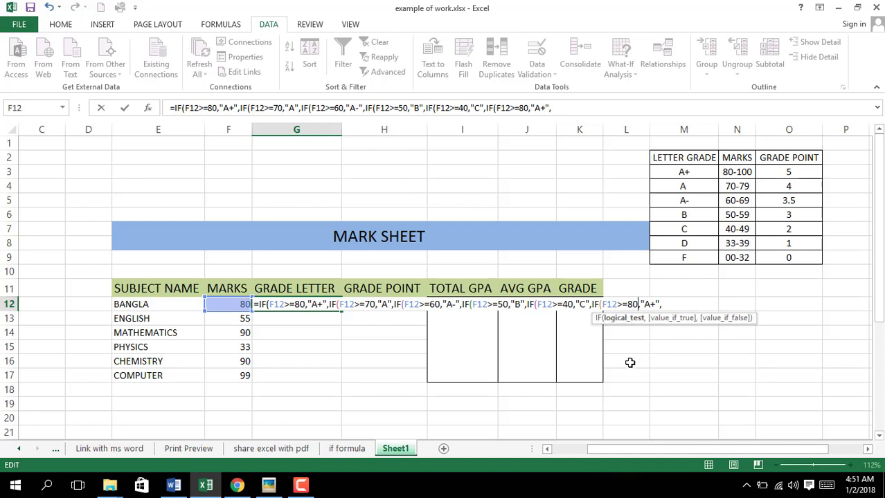
key("BackSpace")
key("Delete")
type("33")
left_click(656, 304)
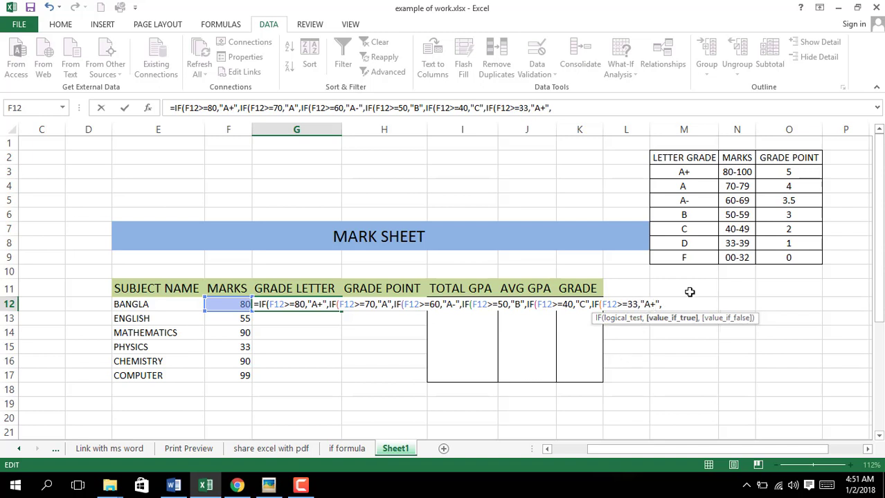
key("BackSpace")
key("BackSpace")
type("D")
key("Right")
key("Right")
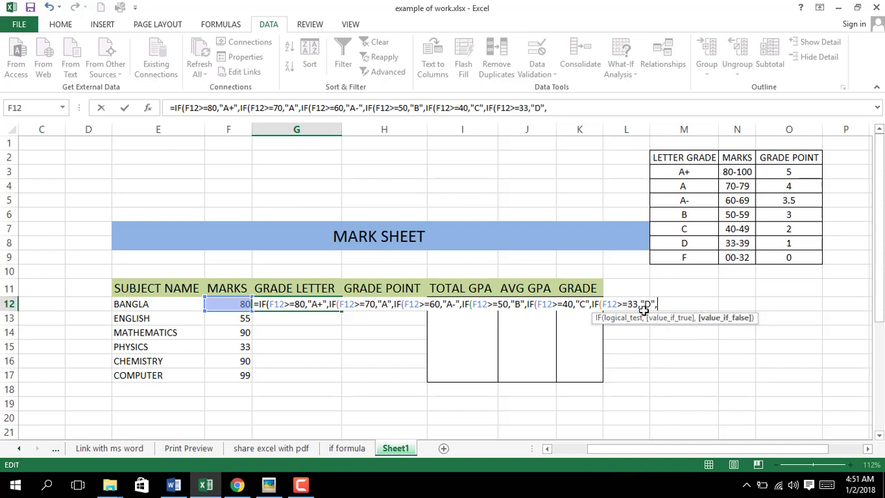
Finish the G12 formula with "F" as the fallback grade and six closing parentheses, and fill it down to G17
left_click_drag(658, 303, 359, 303)
left_click(668, 306)
type("F")
type("))))))")
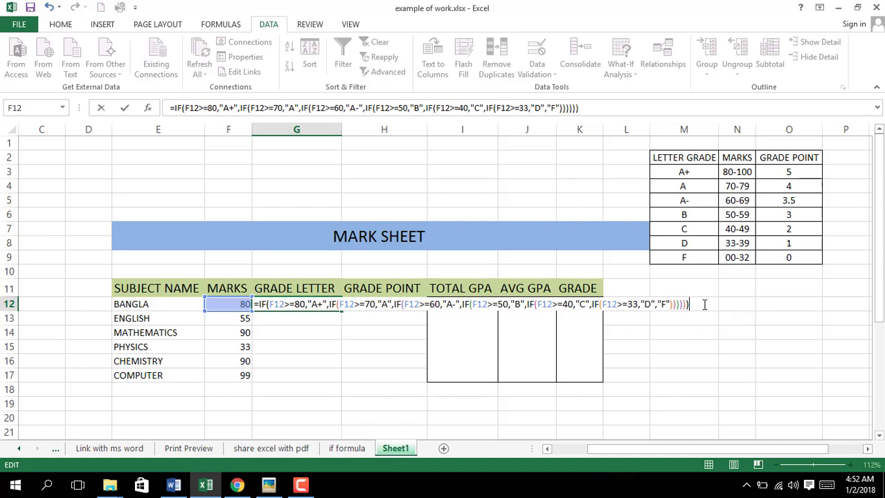
key("Return")
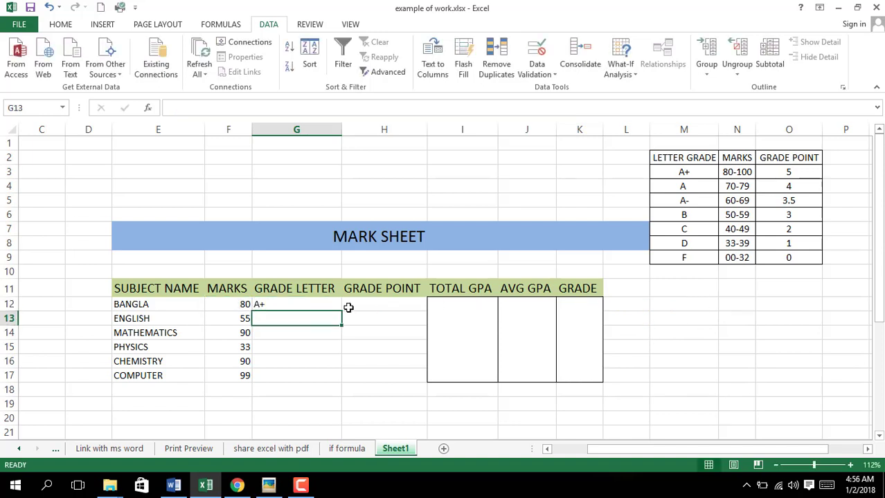
left_click(326, 306)
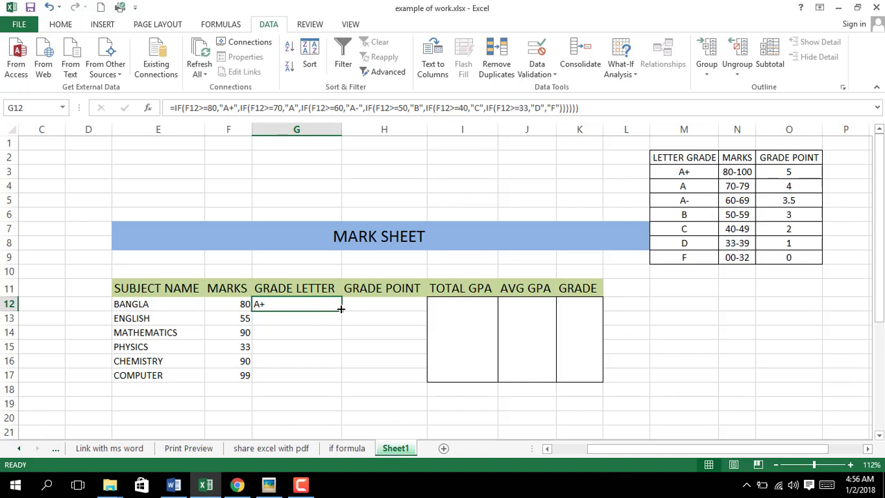
left_click_drag(342, 310, 331, 385)
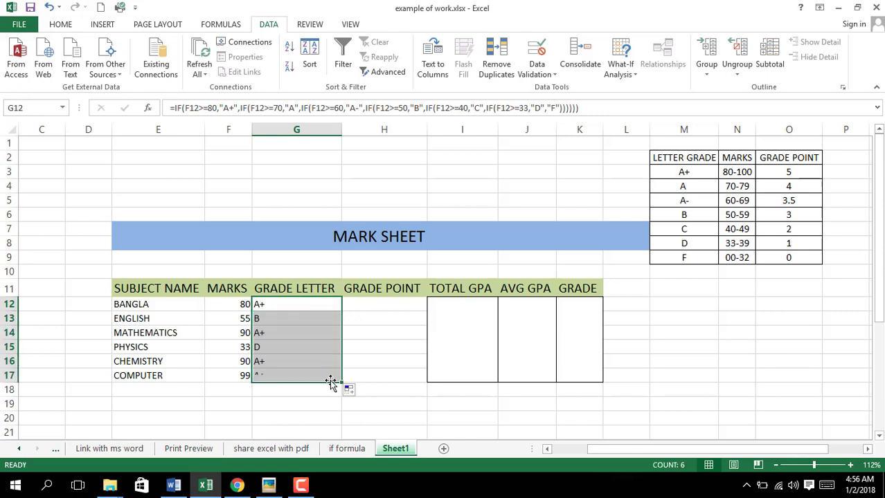
Set the CHEMISTRY mark in F16 to 7 to test the grade letter formula
left_click(243, 360)
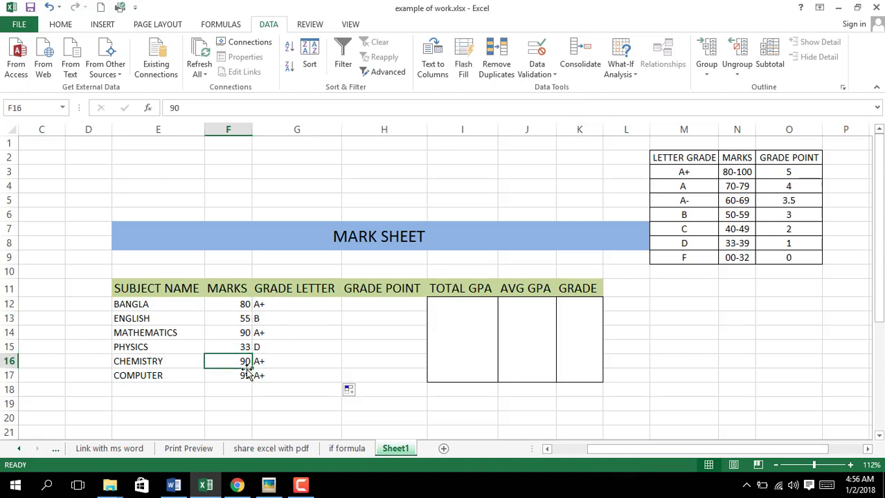
type("7")
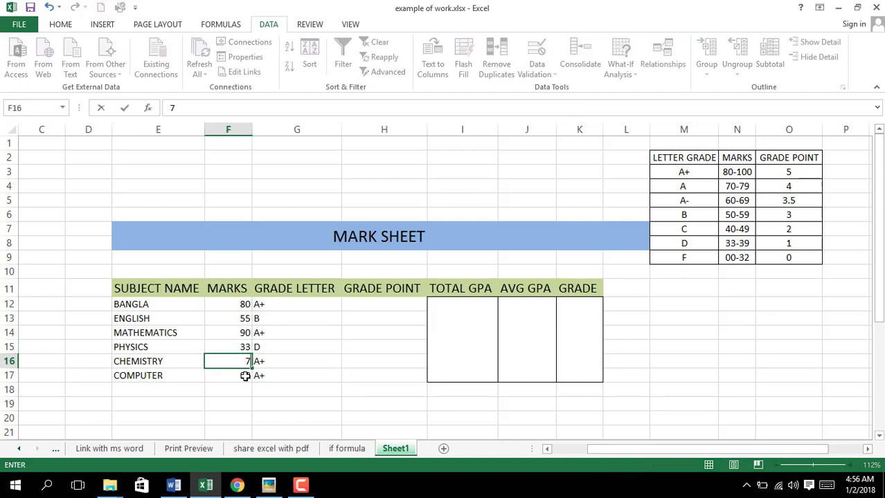
left_click(246, 376)
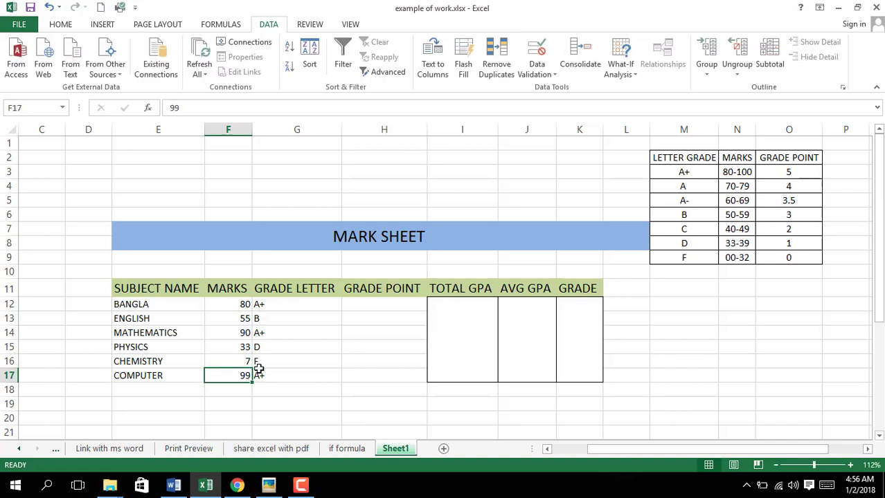
Set the CHEMISTRY mark in F16 to 78
left_click(237, 359)
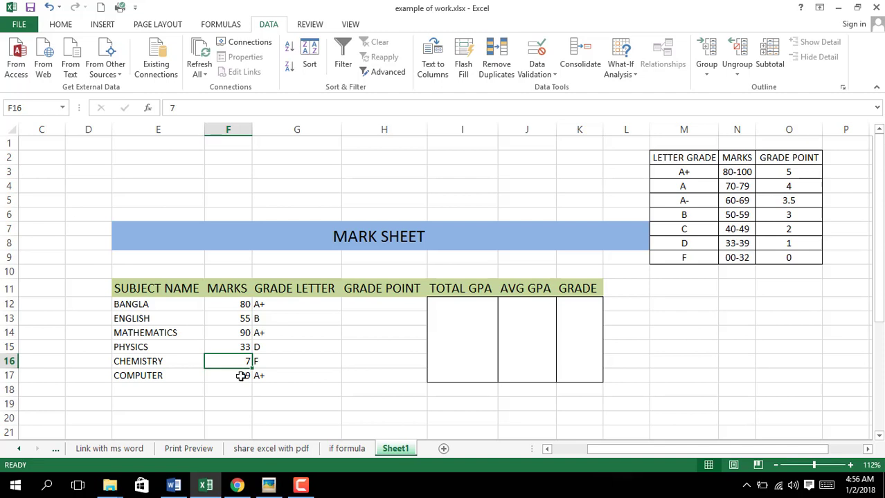
type("78")
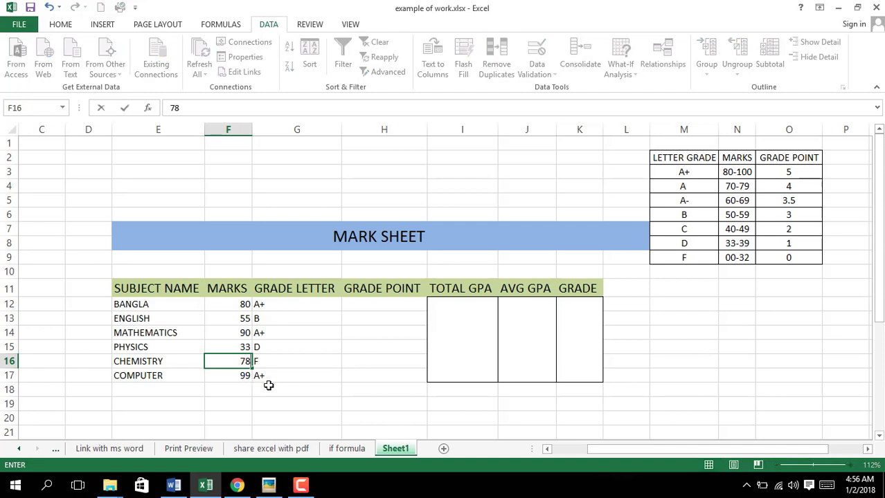
key("Return")
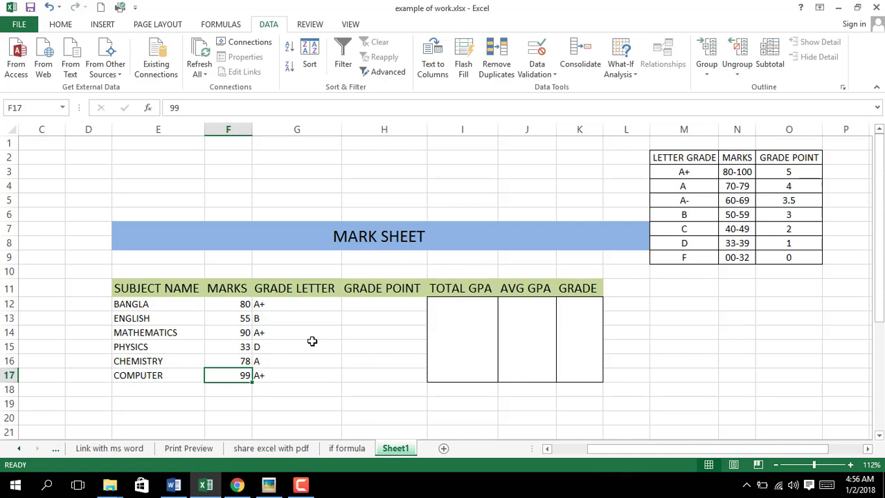
Copy the complete nested IF formula text from G12 and paste it unchanged into the GRADE POINT cell H12
left_click(264, 304)
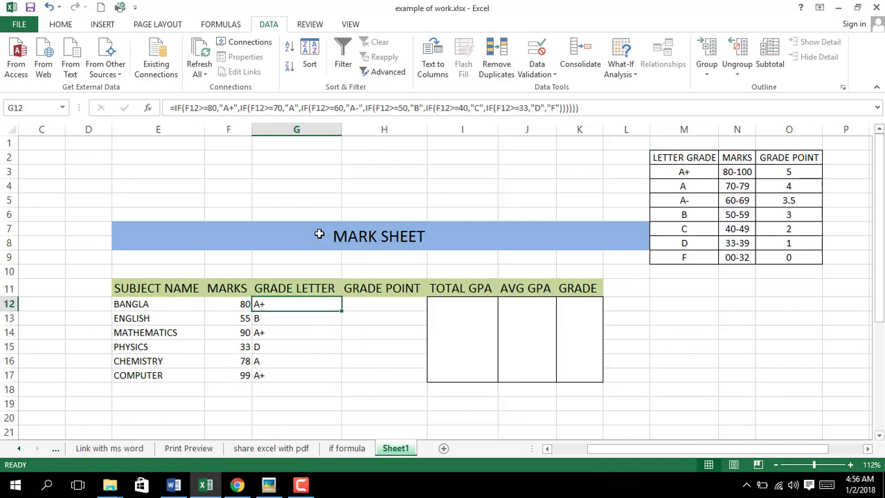
left_click(581, 108)
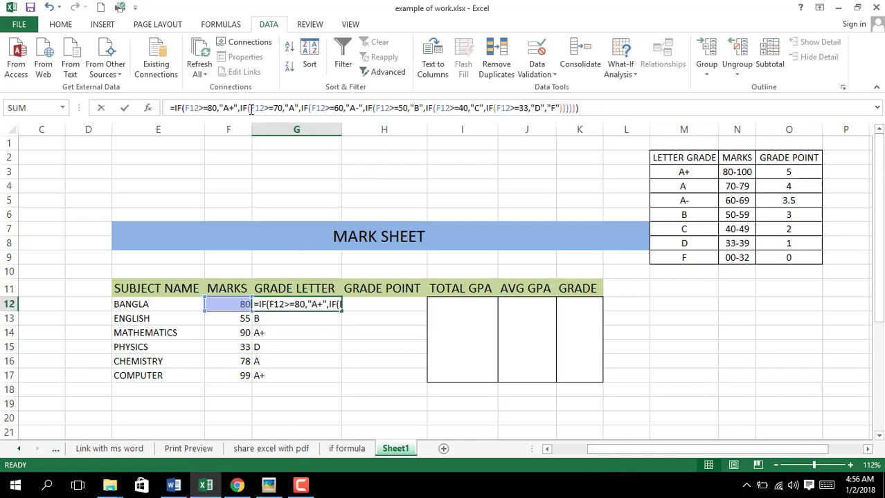
left_click_drag(579, 108, 167, 103)
key("ctrl+c")
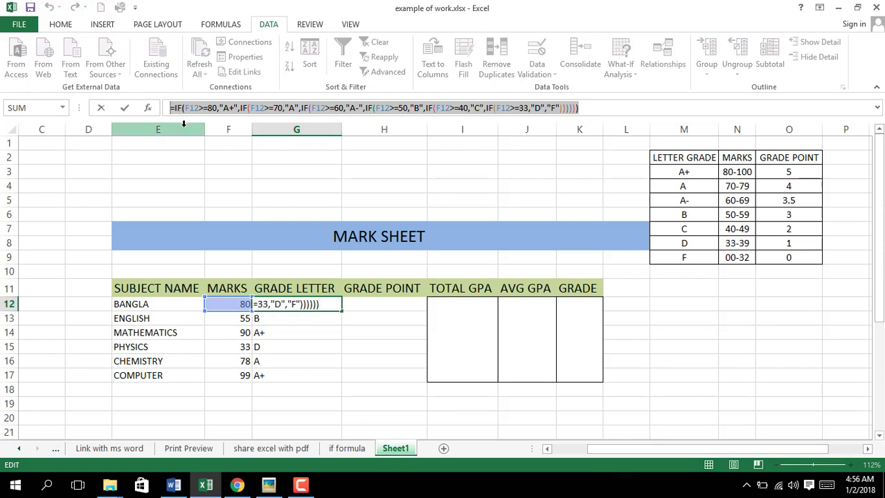
left_click(351, 303)
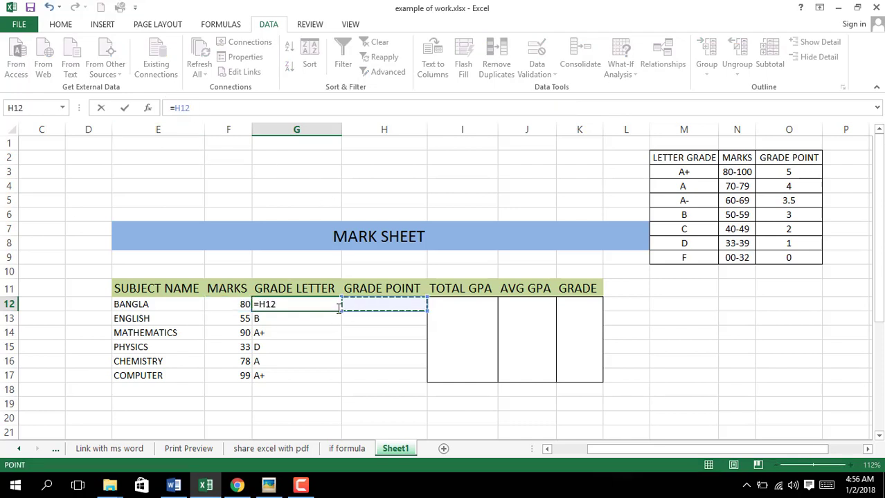
key("ctrl+z")
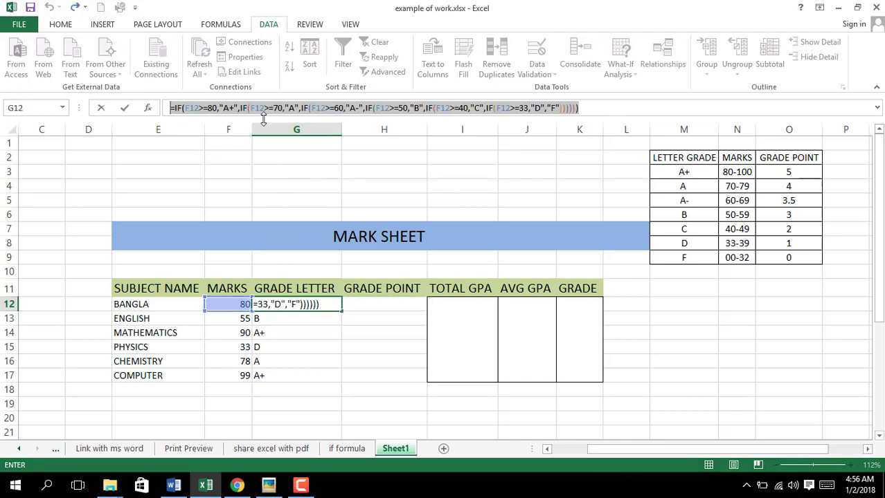
key("Return")
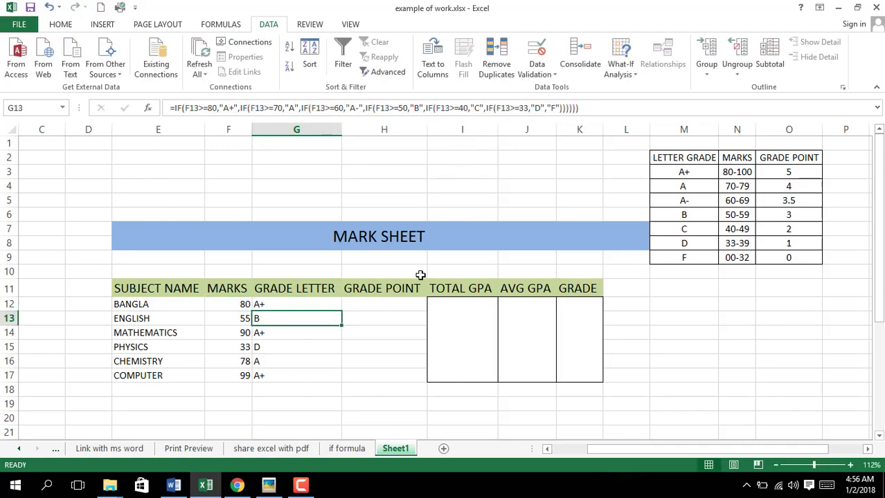
left_click(361, 304)
left_click(225, 108)
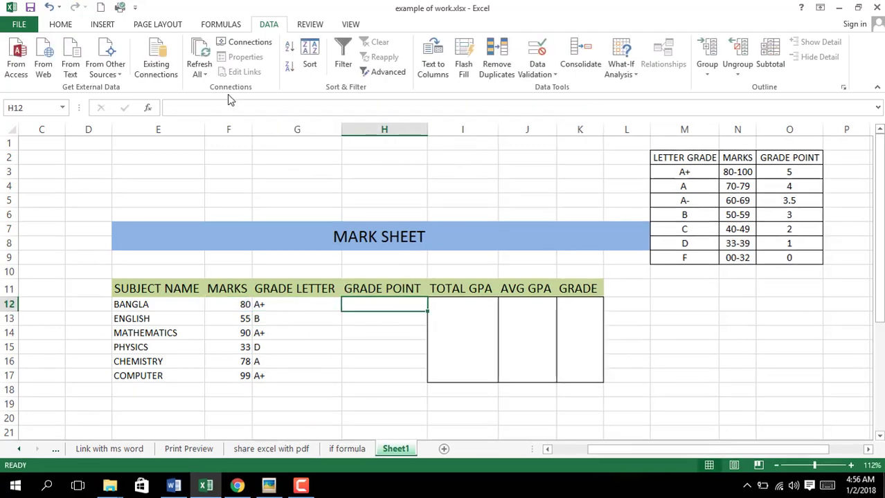
key("ctrl+v")
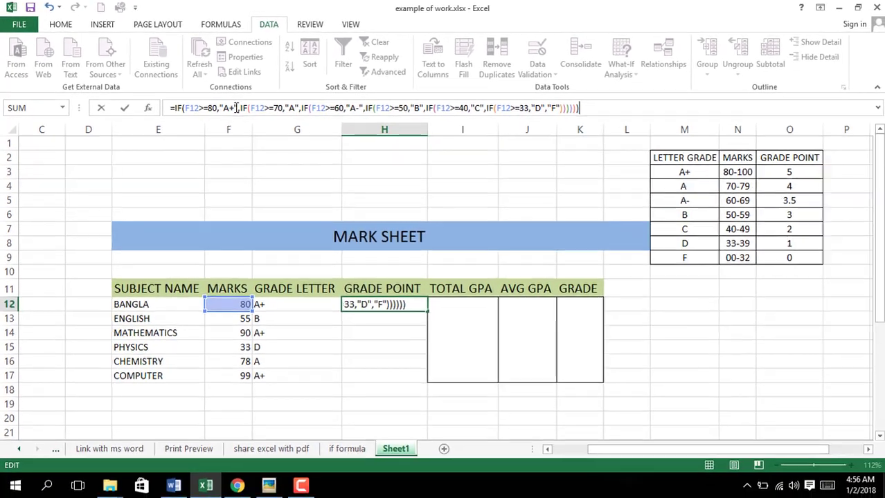
In the H12 formula, replace the "A+" result for F12>=80 with the grade point 5
left_click(303, 139)
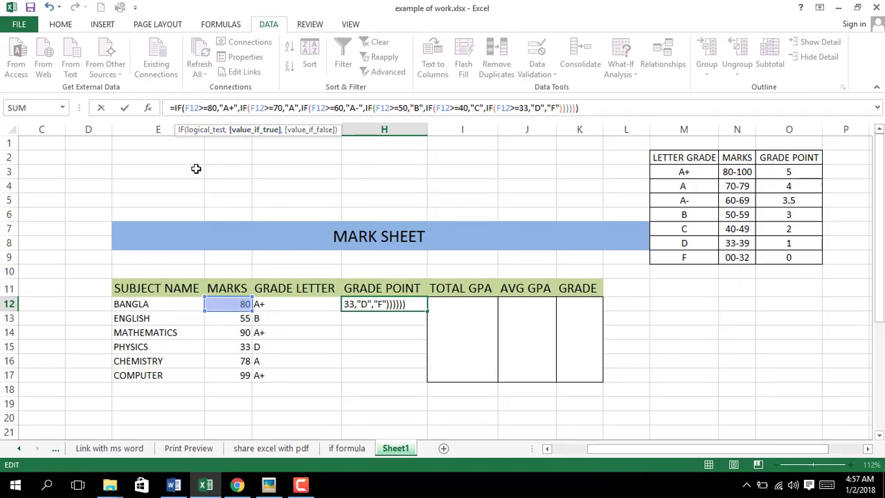
key("BackSpace")
key("BackSpace")
key("BackSpace")
key("BackSpace")
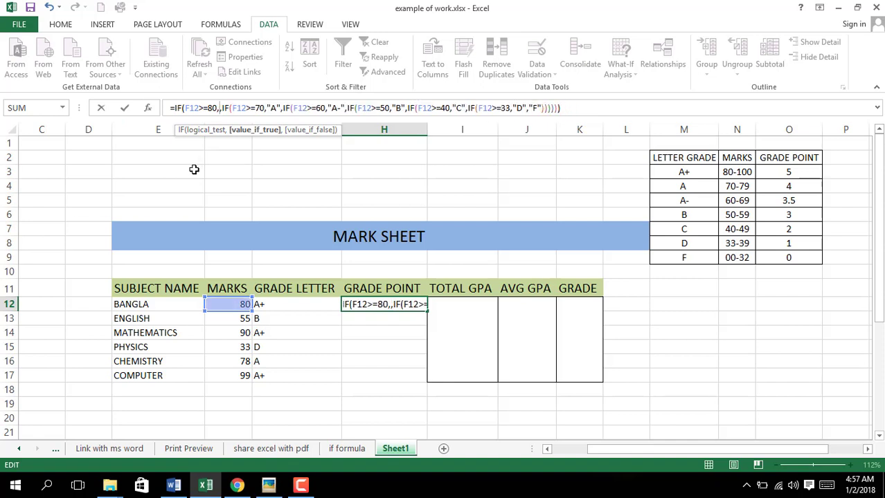
type("5")
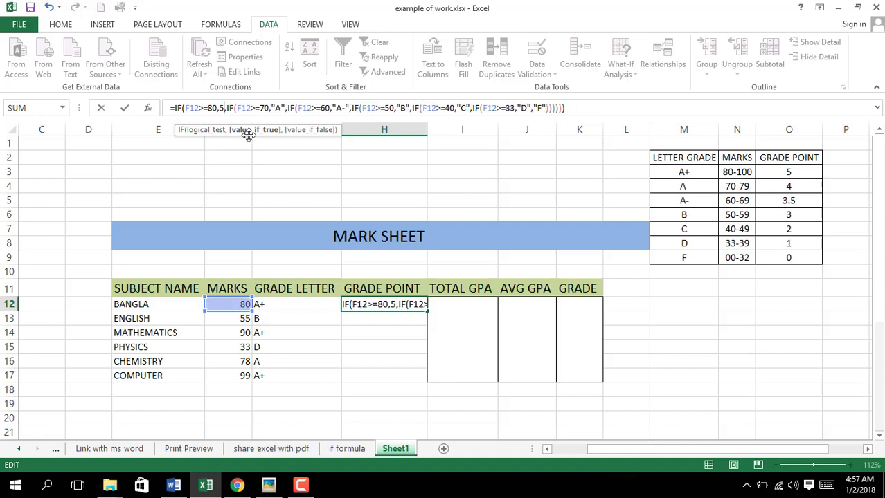
In the H12 formula, replace the "A" result for F12>=70 with the grade point 4
left_click(286, 109)
key("BackSpace")
key("BackSpace")
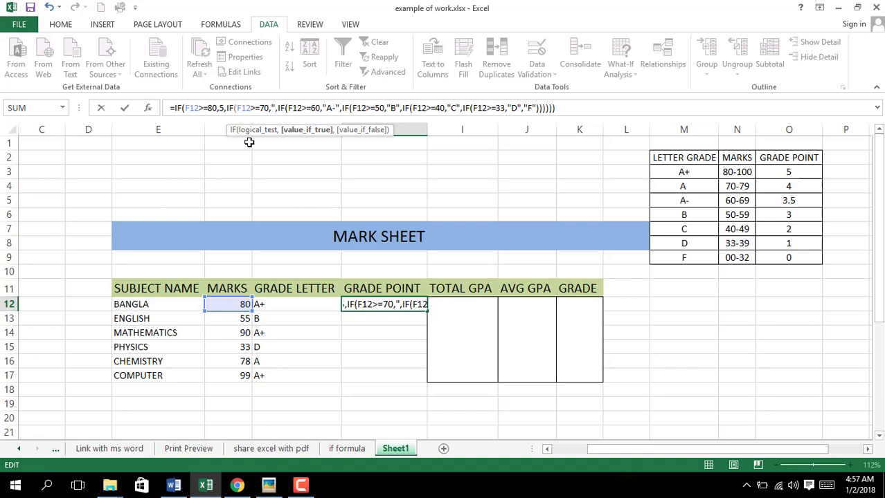
key("Delete")
type("4")
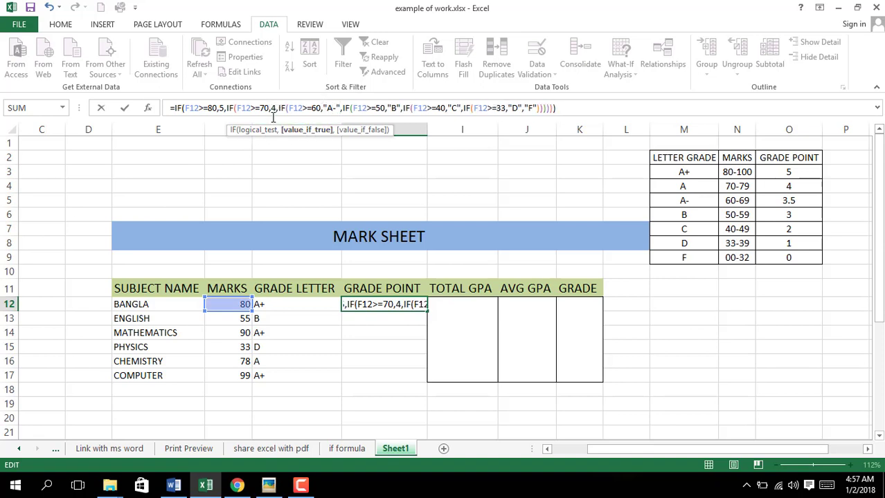
In the H12 formula, replace the "A-" result for F12>=60 with the grade point 3.5
left_click(341, 109)
type(",")
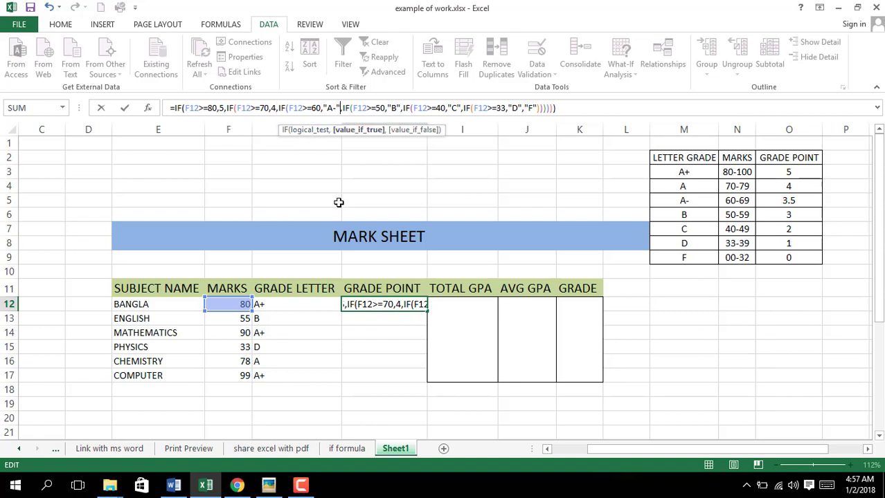
key("BackSpace")
key("BackSpace")
key("BackSpace")
key("BackSpace")
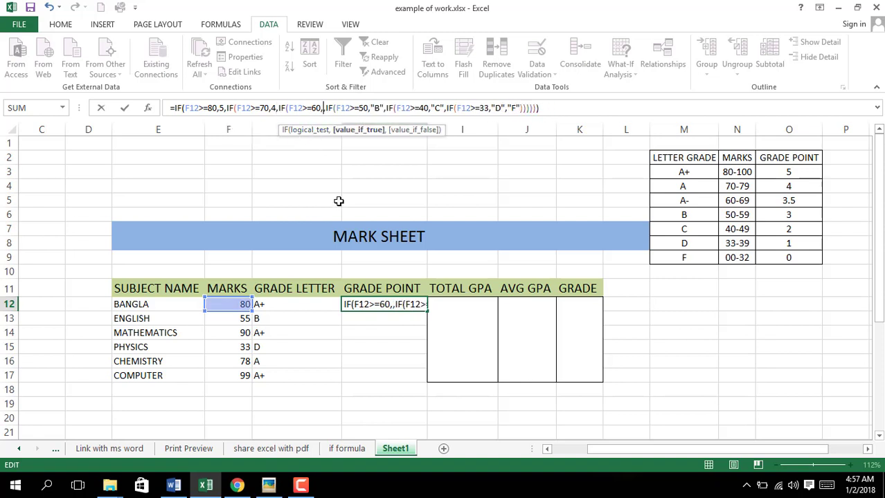
type("3.5")
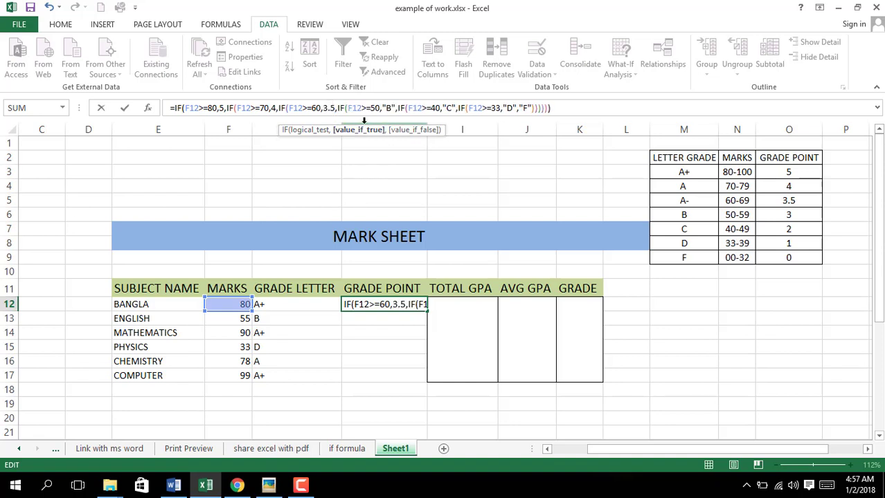
In the H12 formula, replace the "B" result for F12>=50 with the grade point 3
left_click(395, 108)
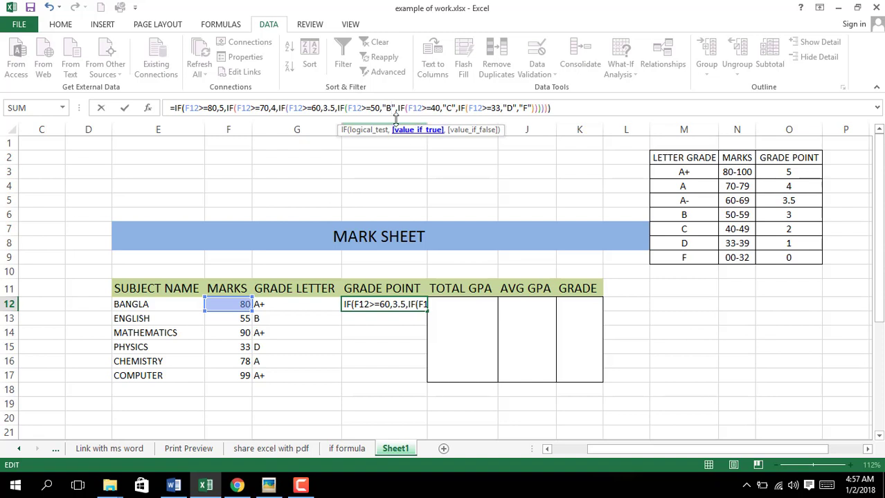
key("BackSpace")
key("BackSpace")
key("BackSpace")
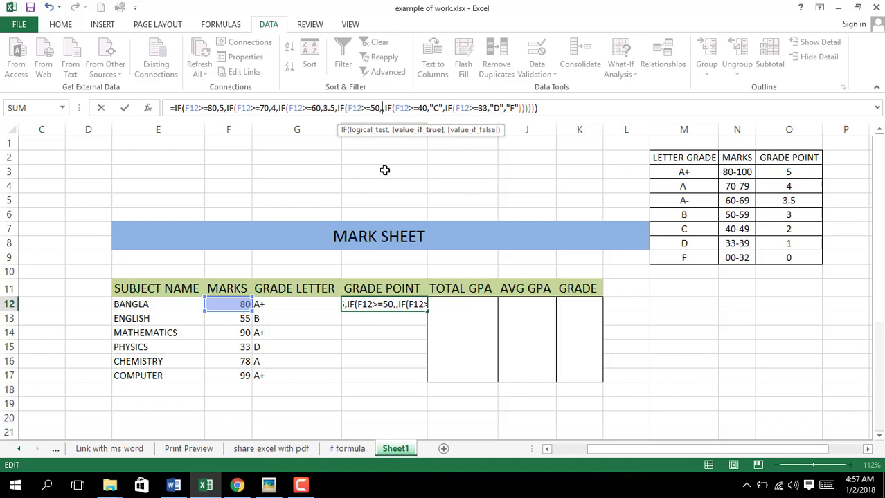
type("3")
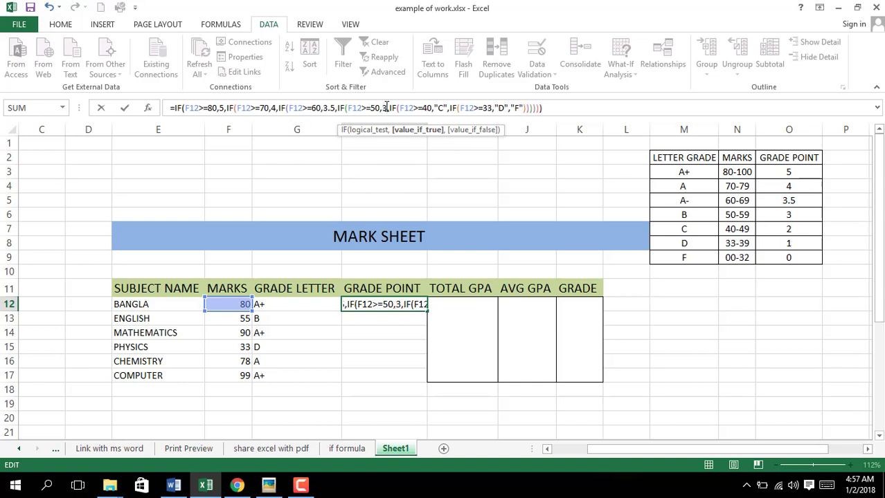
In the H12 formula, replace the "C" result for F12>=40 with the grade point 2
left_click(447, 109)
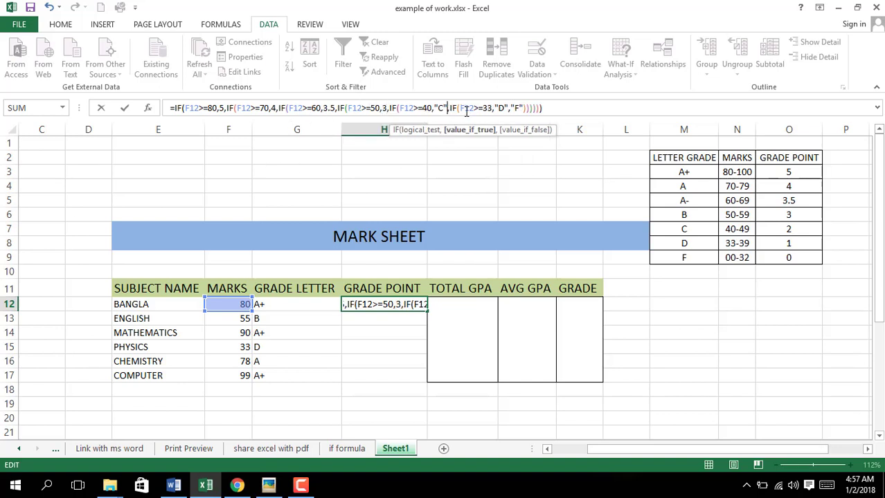
key("BackSpace")
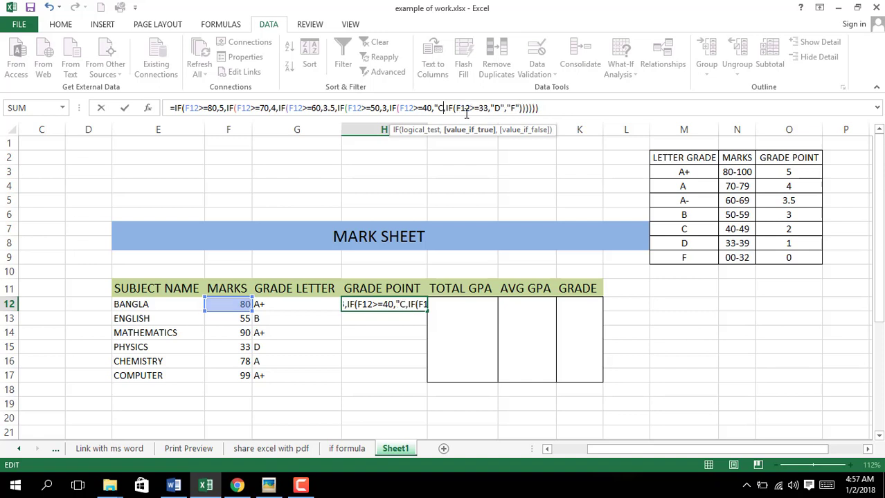
key("BackSpace")
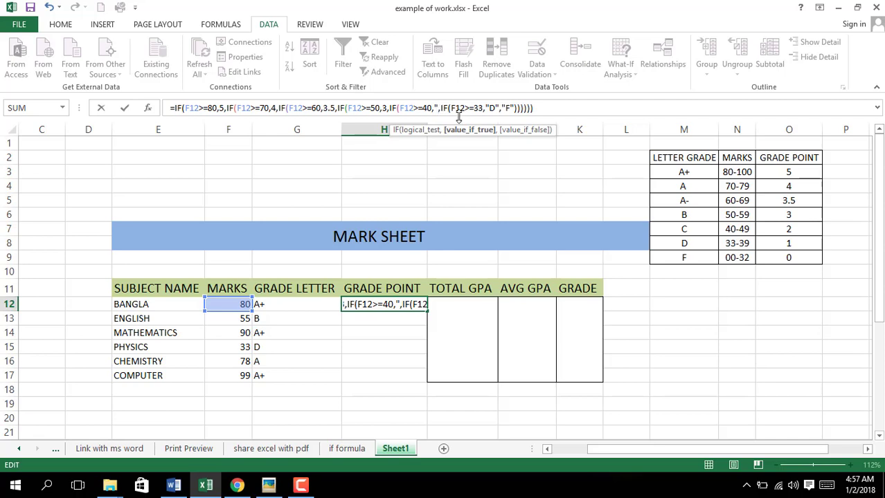
key("BackSpace")
type("2")
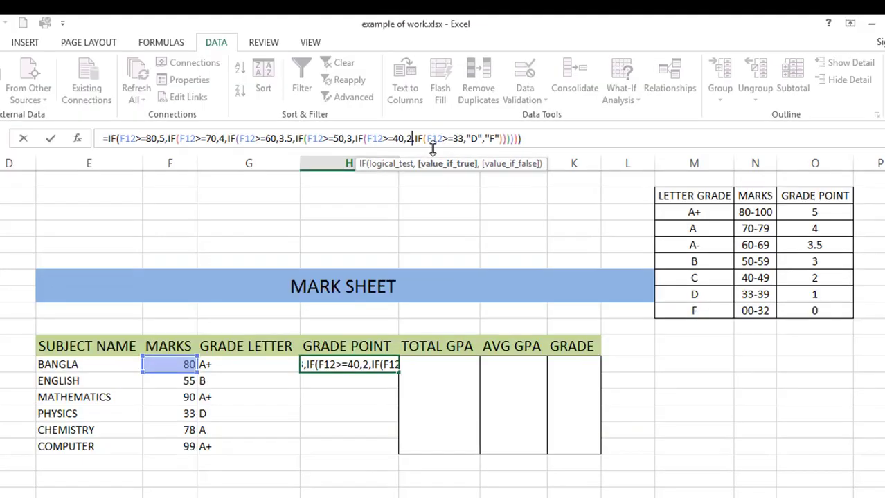
In the H12 formula, replace the "D" result for F12>=33 with the grade point 1
left_click(477, 139)
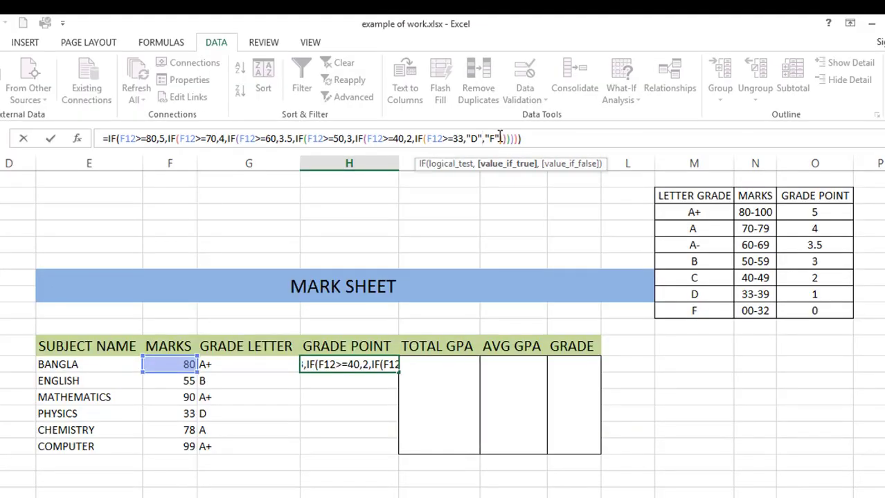
key("BackSpace")
key("BackSpace")
key("BackSpace")
type("1")
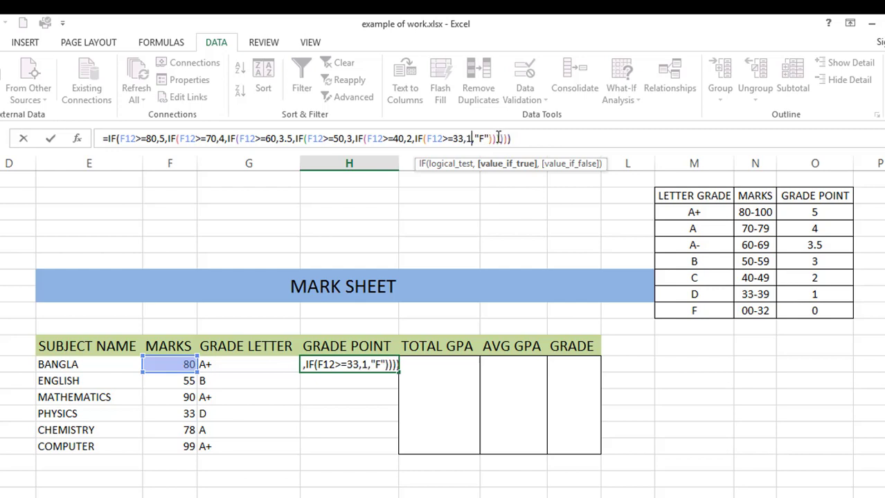
Replace the fallback result "F" in the H12 formula with 0 and commit the formula
left_click(486, 139)
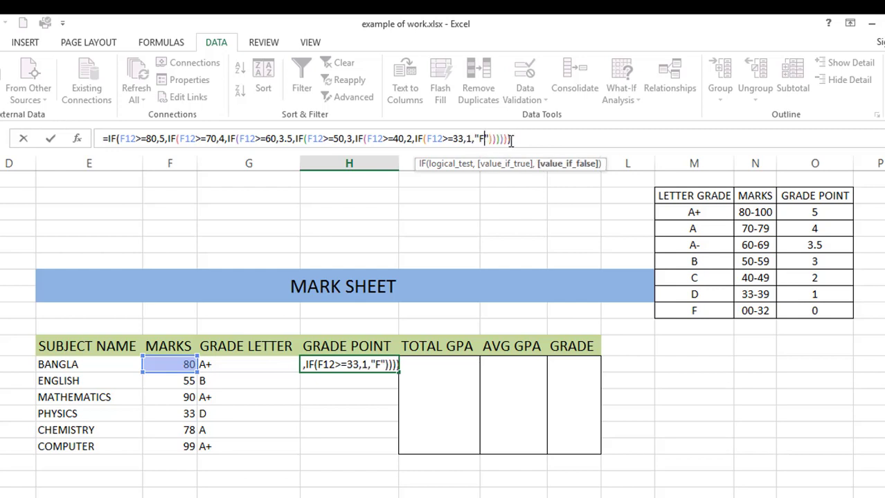
left_click(492, 139)
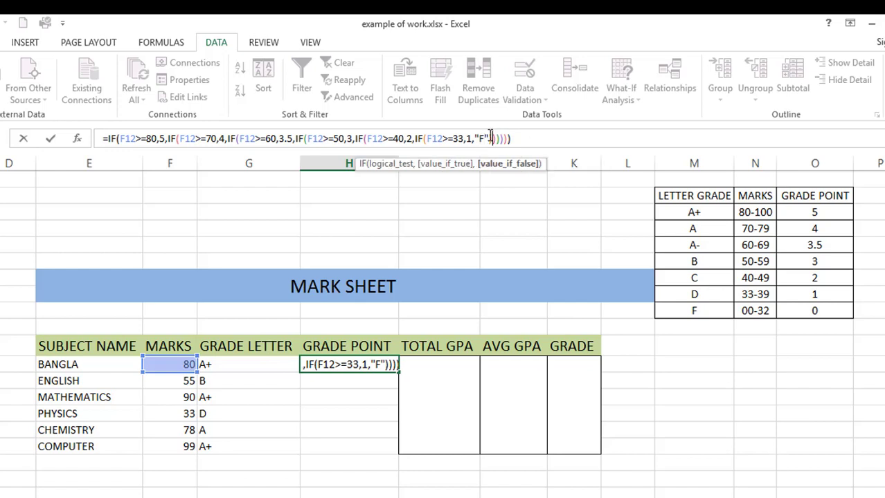
left_click(490, 136)
key("BackSpace")
key("BackSpace")
key("BackSpace")
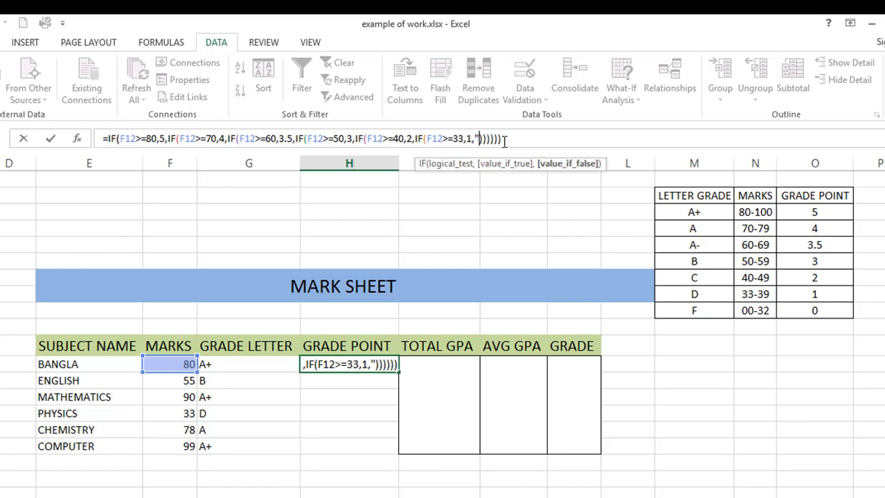
type("0")
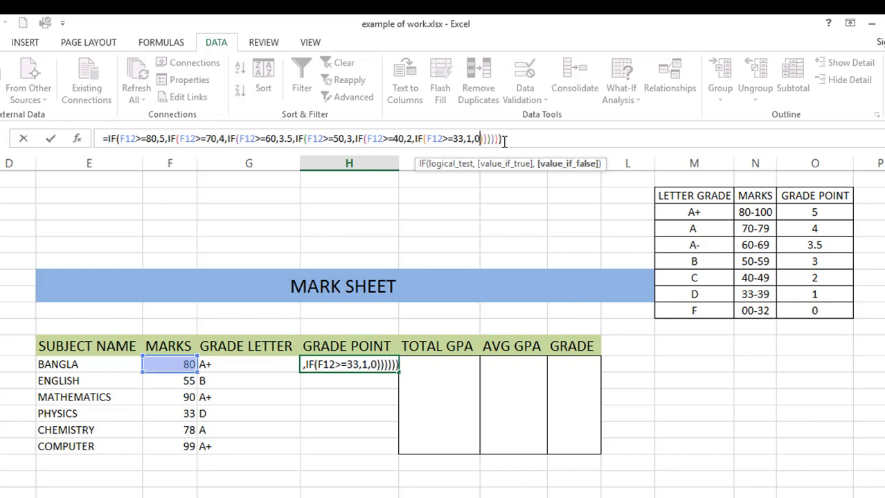
key("Return")
Fill the grade point formula from H12 down to H17 for all the subjects
left_click(343, 367)
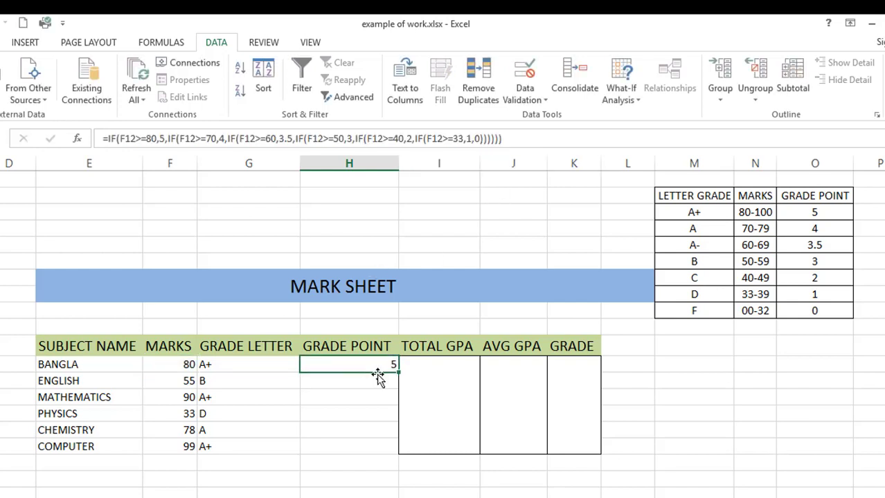
left_click_drag(397, 372, 386, 447)
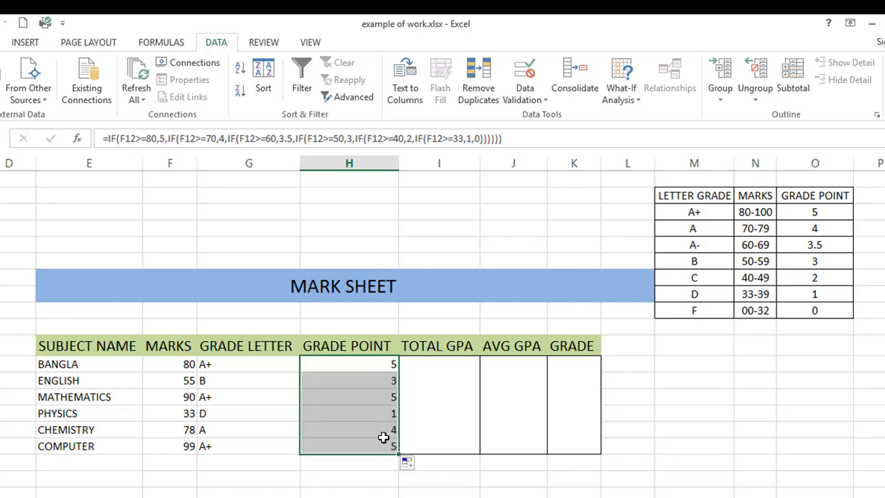
left_click(376, 372)
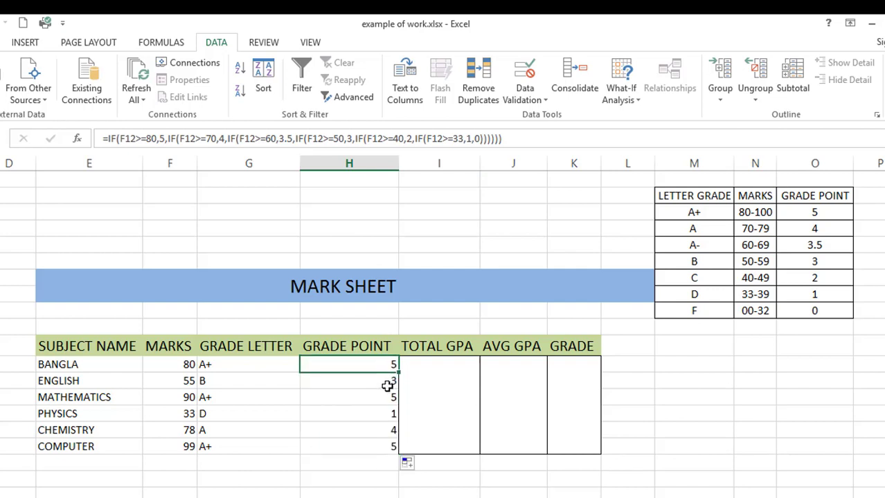
Set the COMPUTER mark in F17 to 00 to test the grade letter and grade point formulas
left_click(195, 448)
type("00")
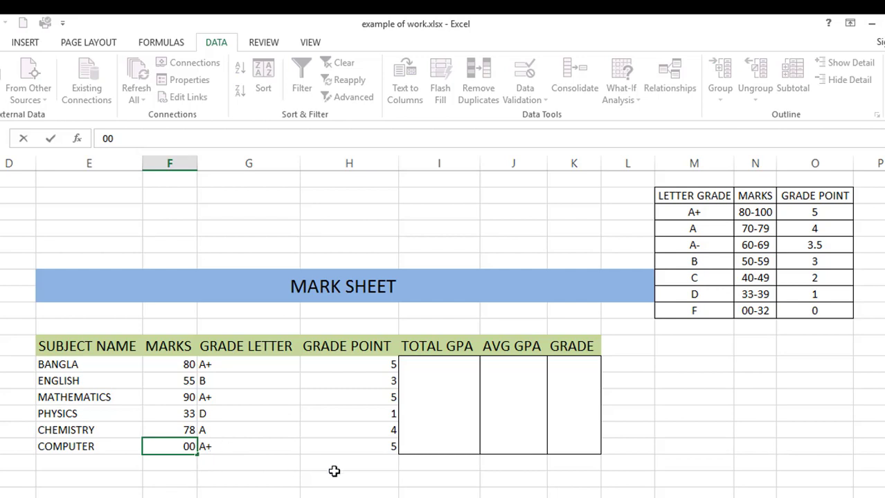
key("Return")
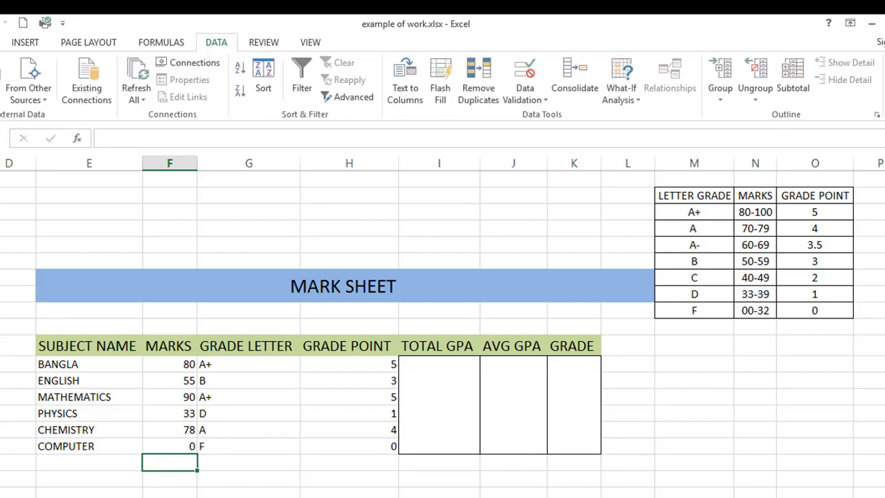
left_click(187, 449)
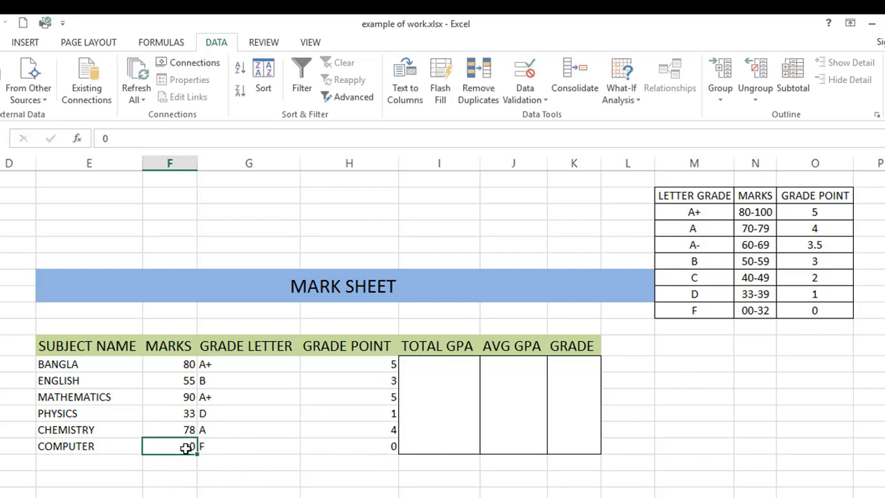
Set the COMPUTER mark in F17 to 89
type("33")
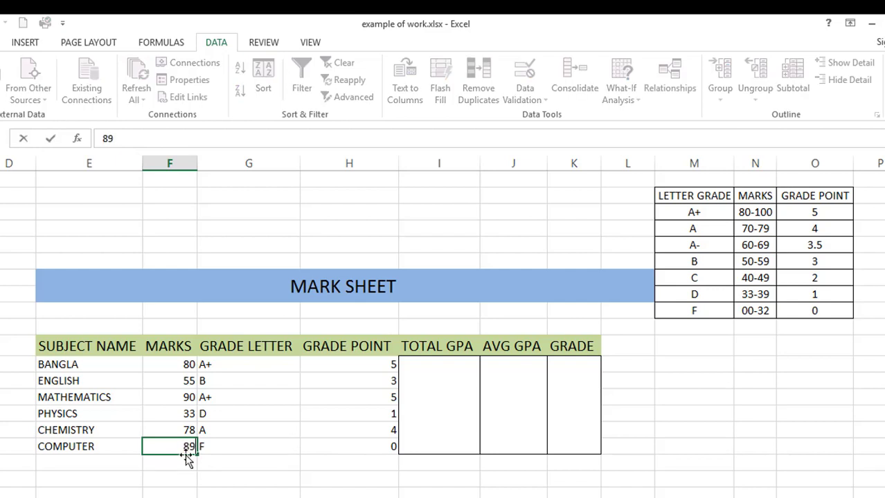
key("Return")
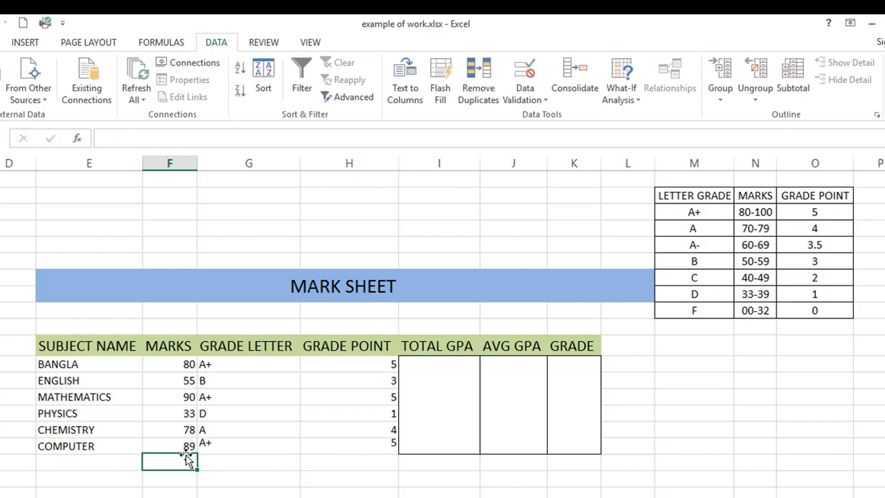
Total the grade points H12:H17 in the TOTAL GPA cell with a SUM formula
left_click(412, 391)
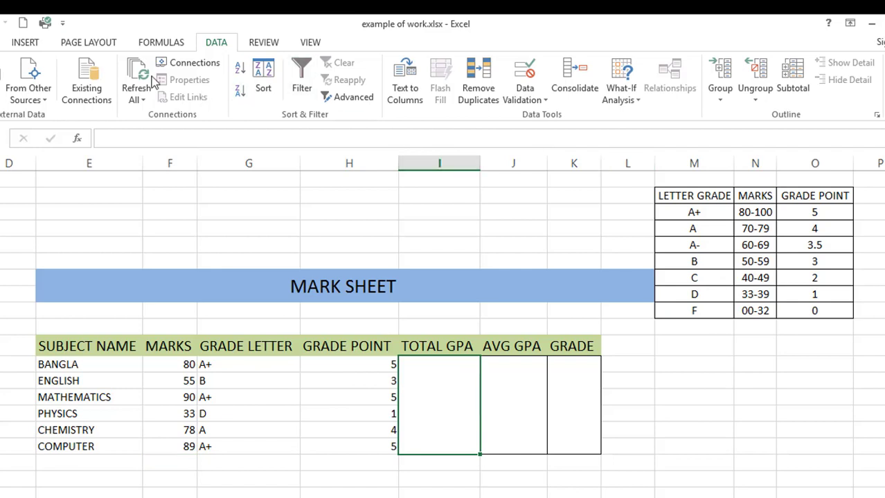
left_click(4, 44)
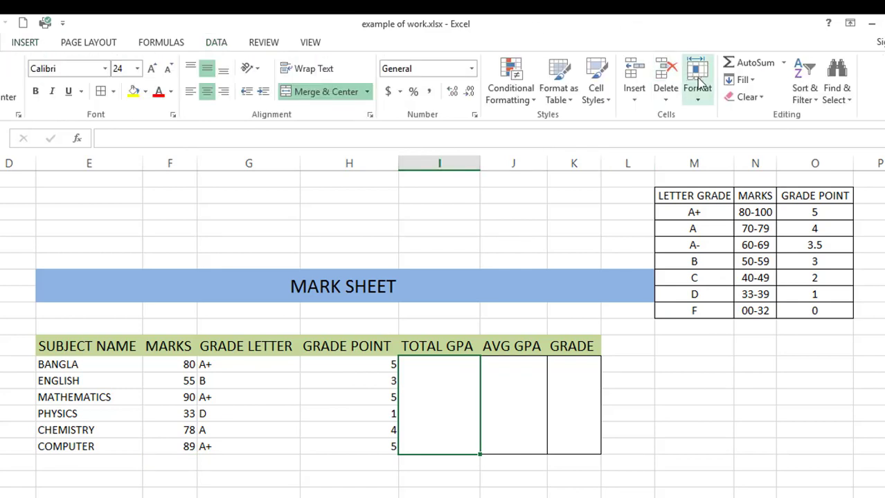
left_click(754, 63)
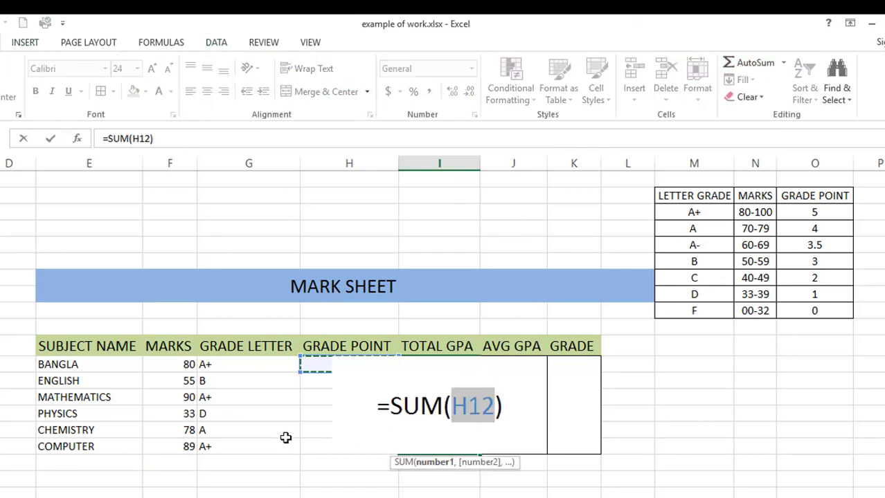
left_click(252, 365)
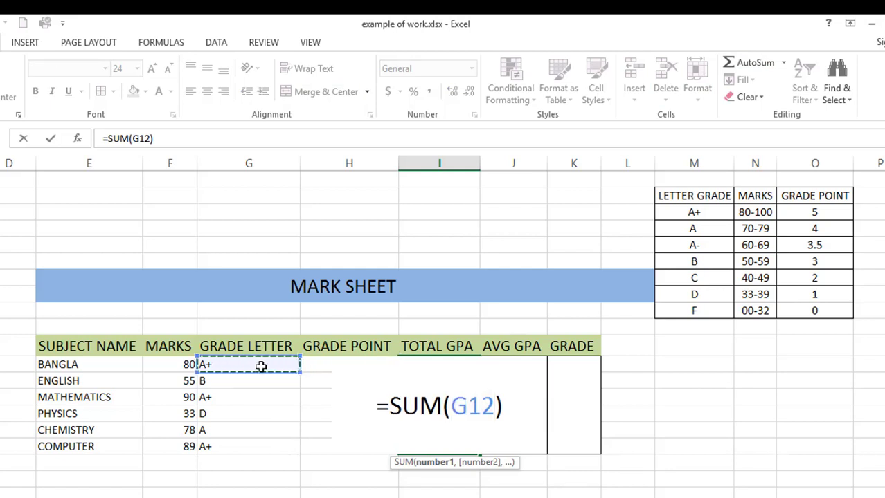
left_click(324, 365)
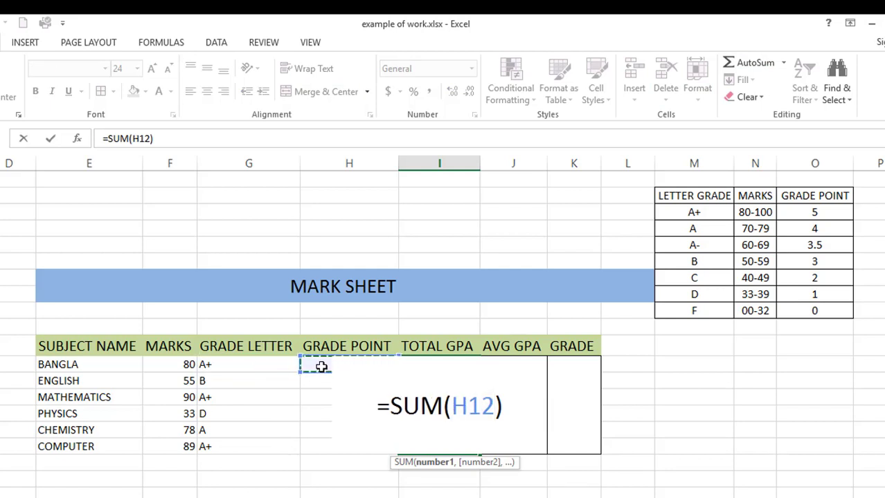
left_click_drag(321, 367, 320, 447)
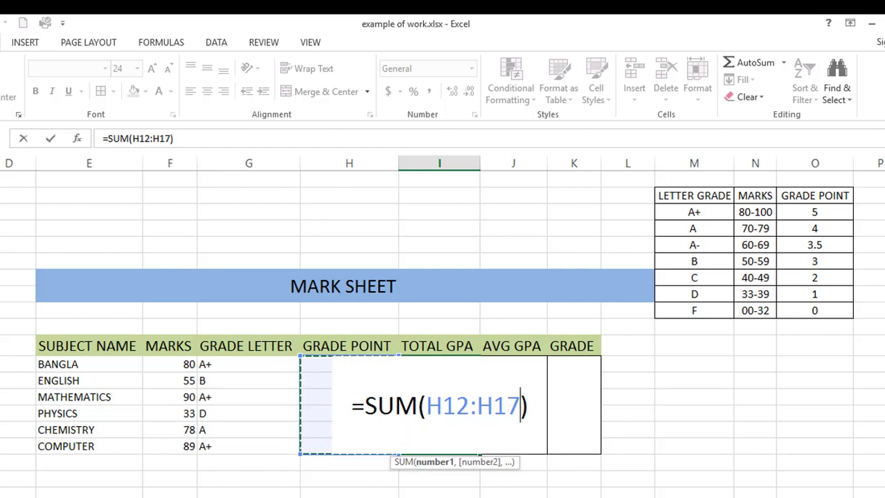
key("Return")
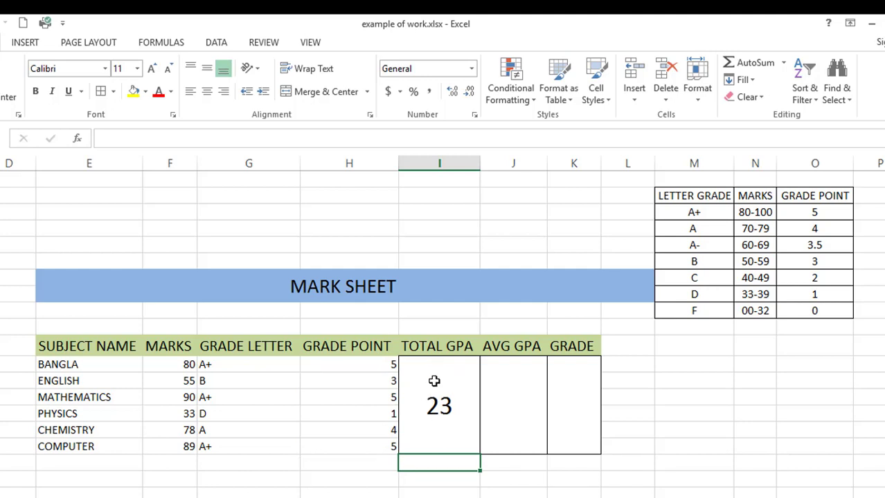
Average the grade points H12:H17 in the AVG GPA cell with an AVERAGE formula
left_click(513, 405)
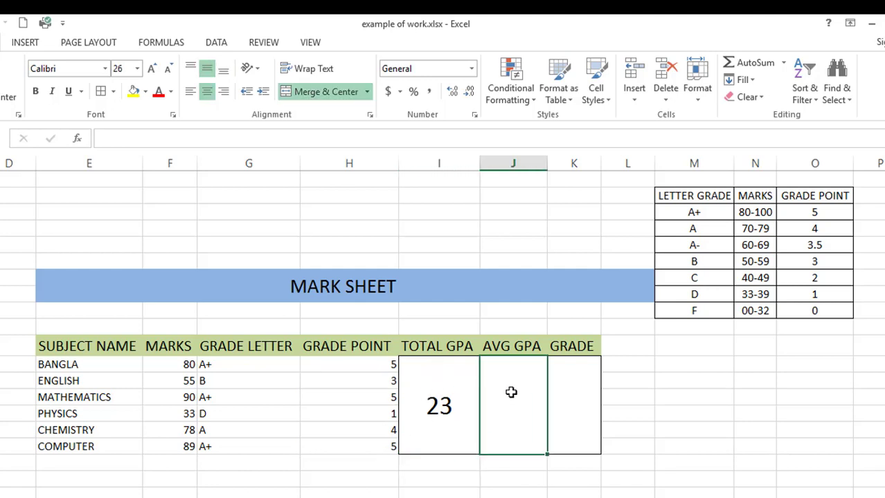
left_click(783, 62)
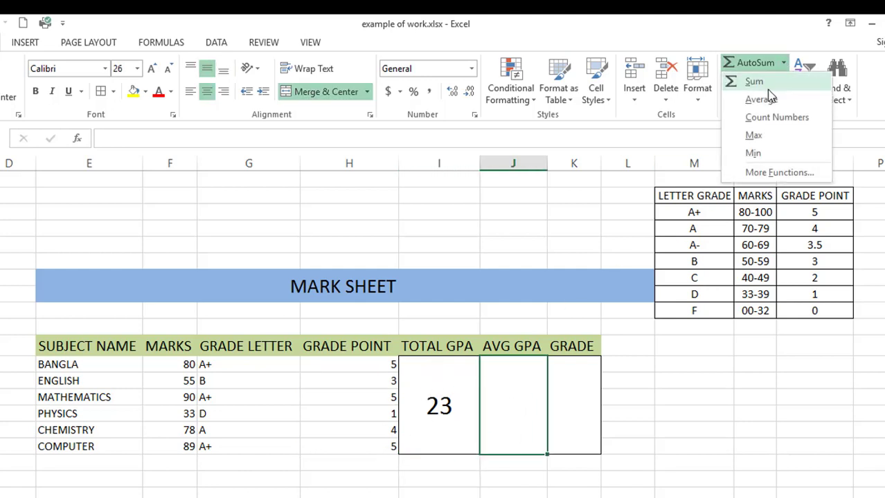
left_click(762, 99)
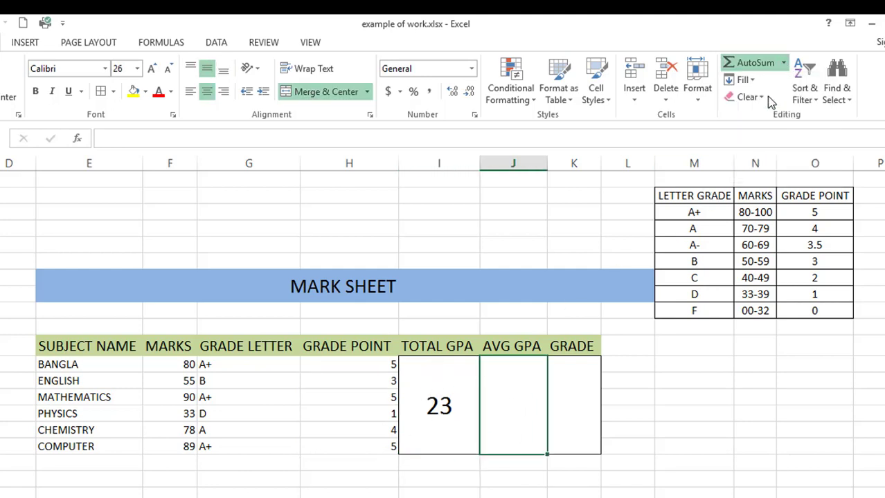
left_click(346, 364)
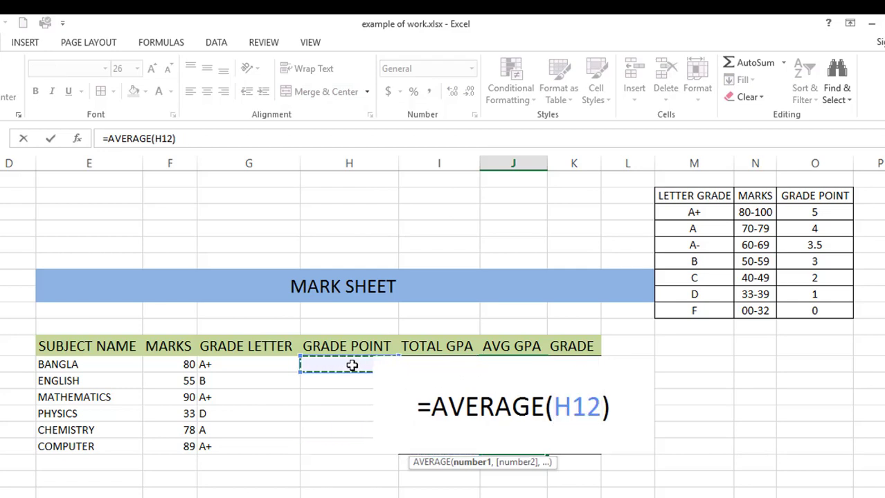
left_click_drag(351, 369, 352, 443)
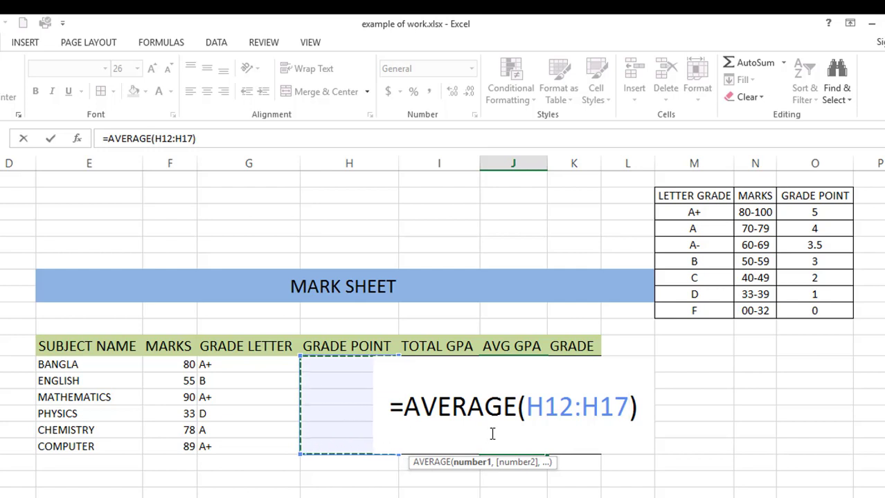
key("Return")
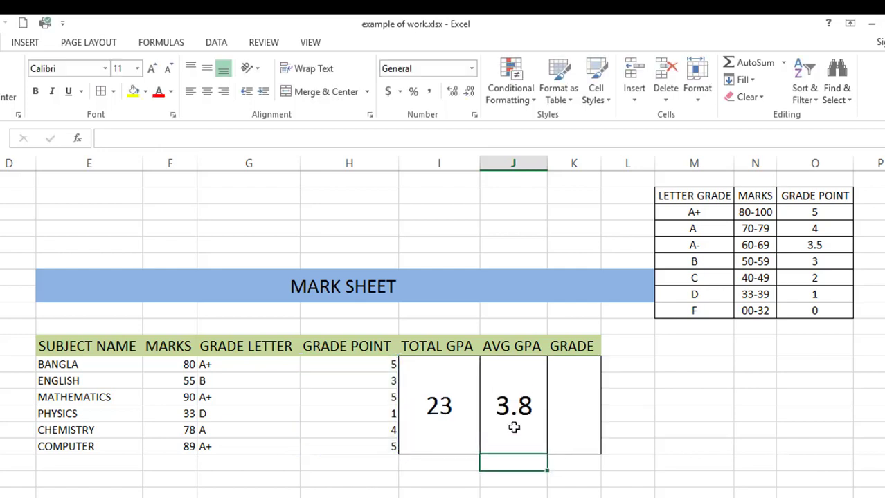
left_click(509, 444)
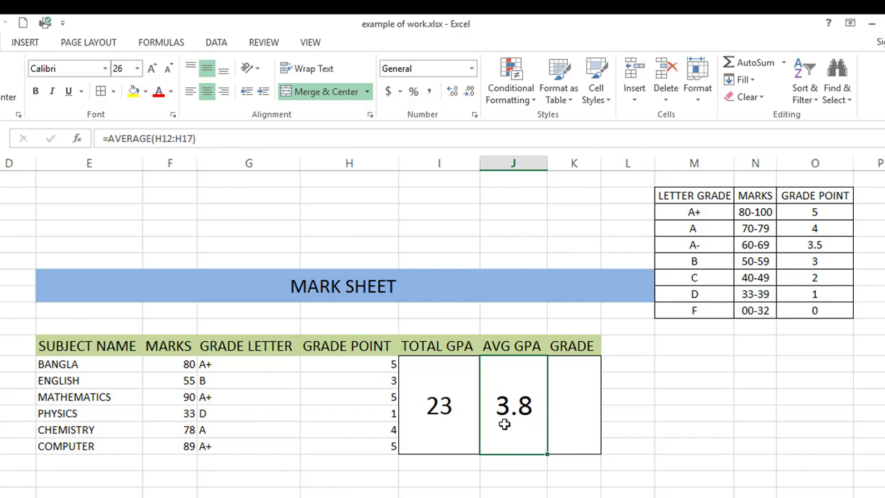
Start an IF formula in the GRADE cell with an OR test whose first condition is F12<33
left_click(566, 401)
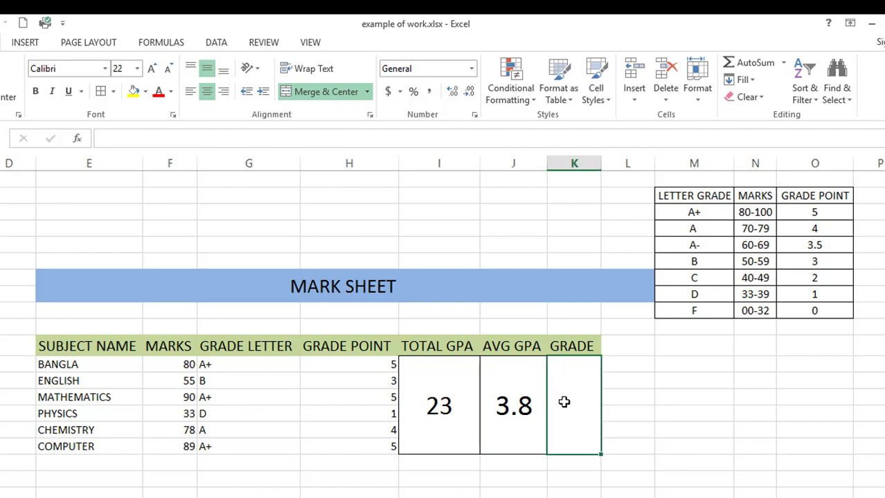
type("=IF")
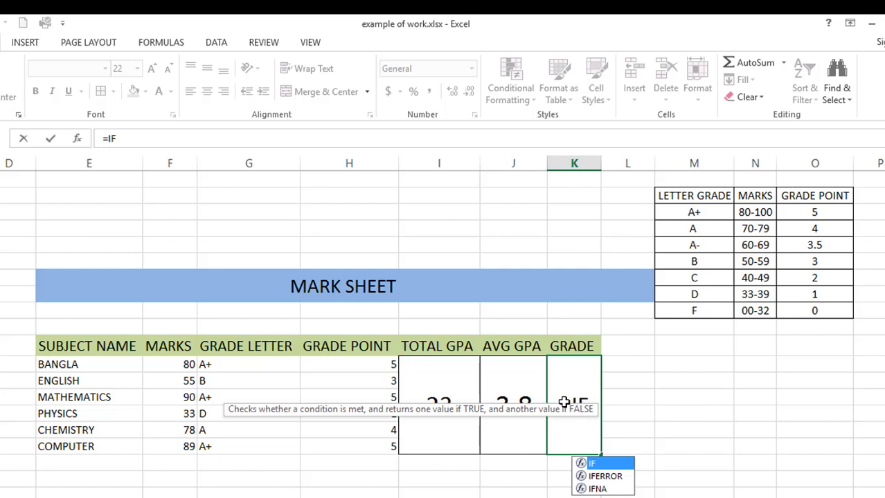
type("(OF")
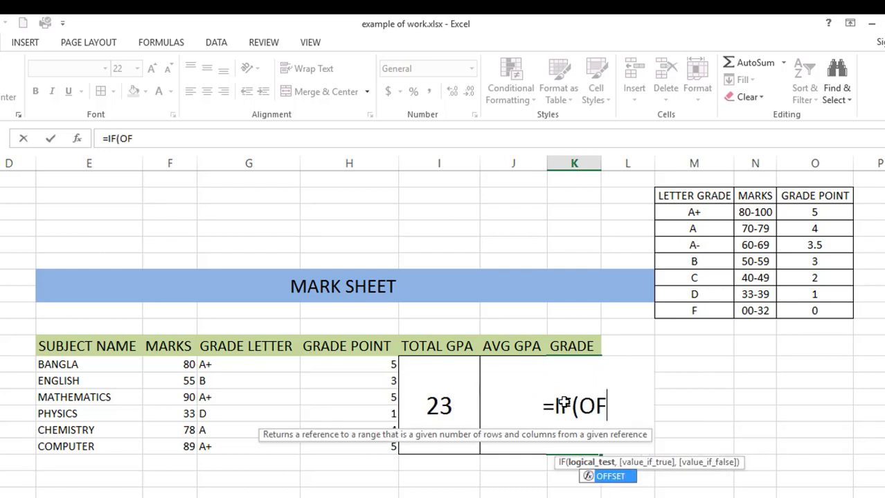
key("BackSpace")
type("R")
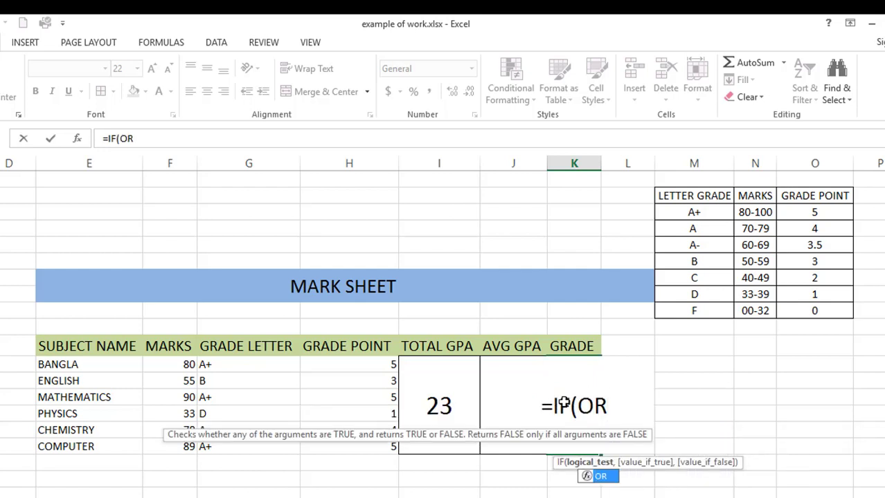
type("(")
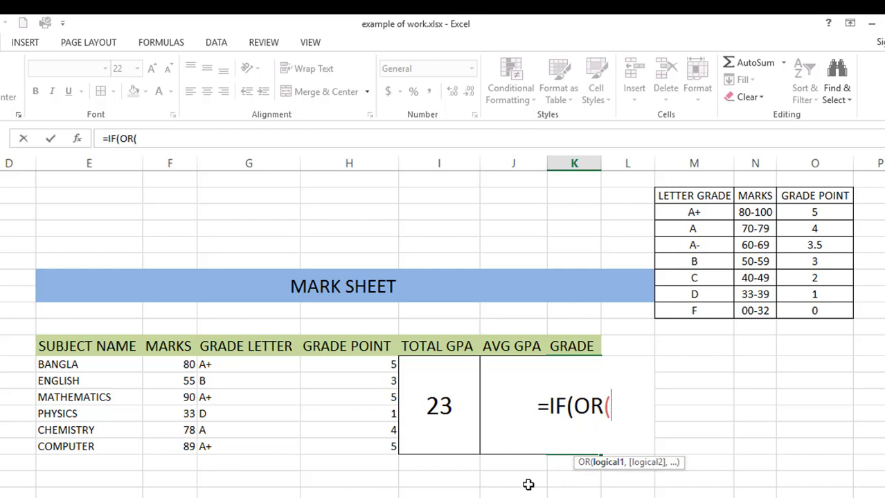
left_click(184, 367)
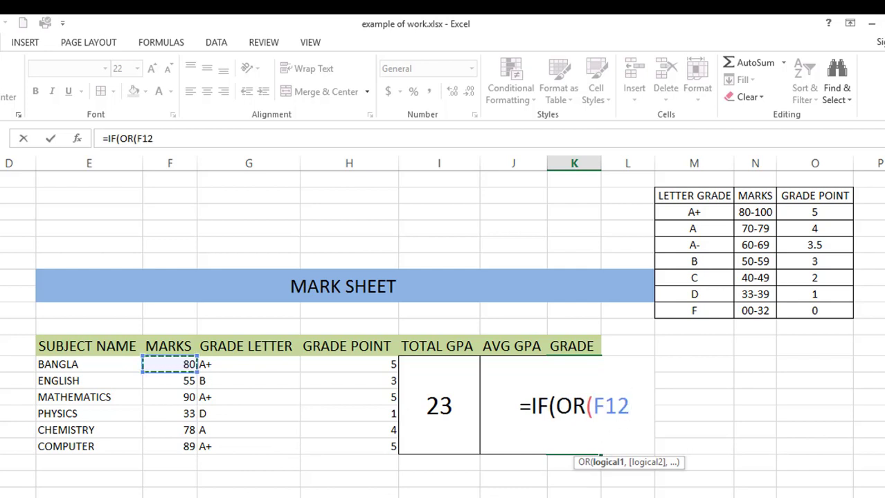
type("<")
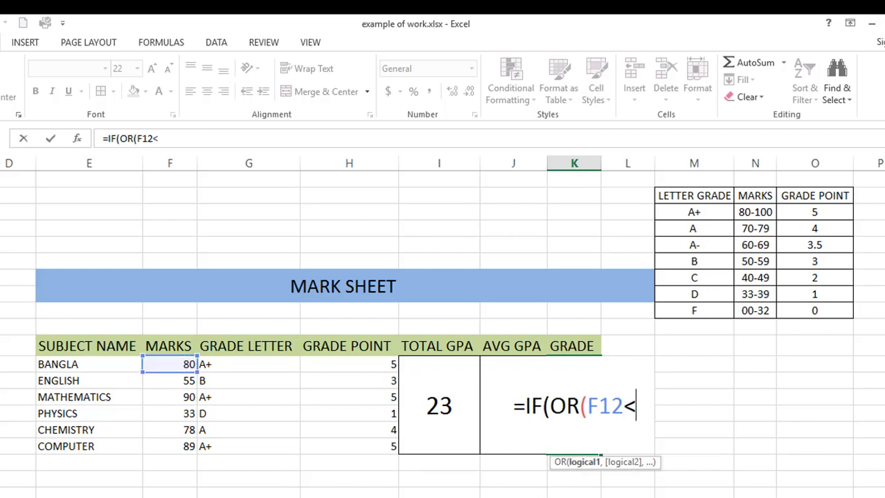
type("33")
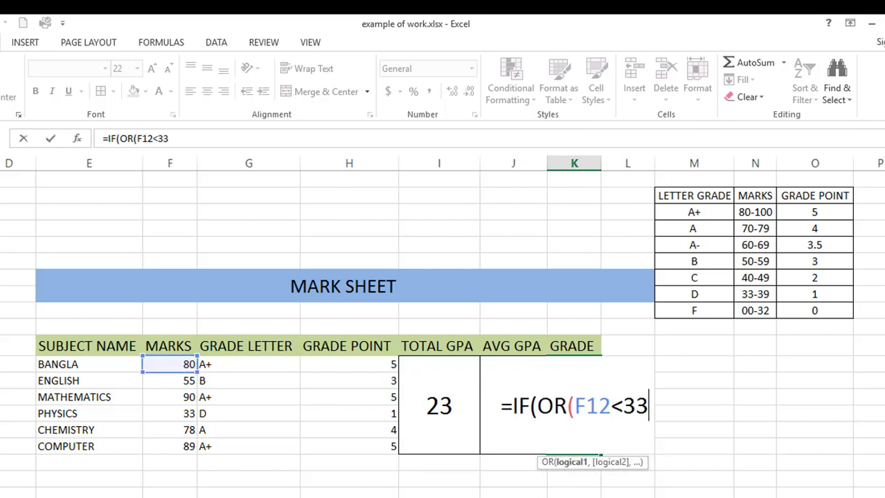
type(",")
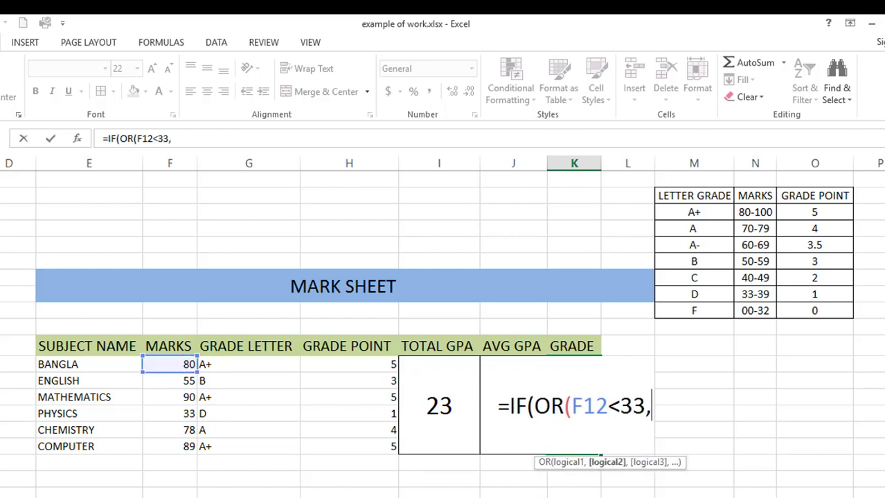
Add the ENGLISH and MATHEMATICS conditions F13<33 and F14<33 to the OR test in the GRADE formula
left_click(172, 380)
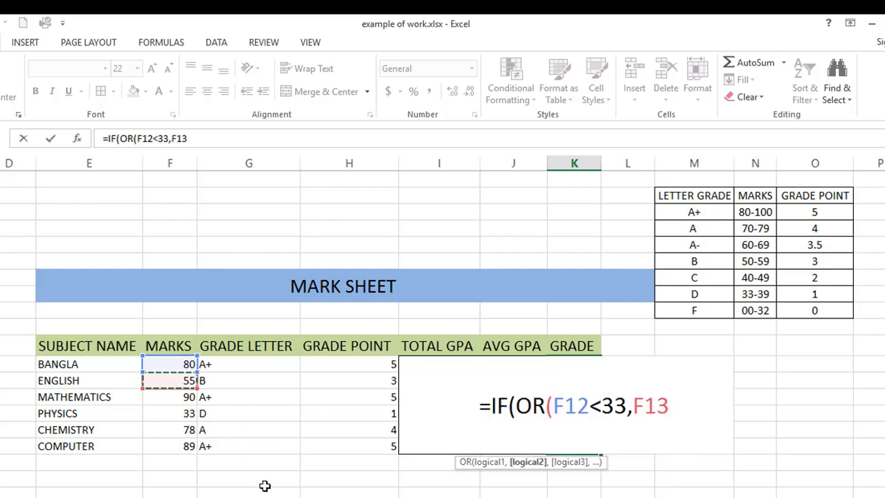
type("<33")
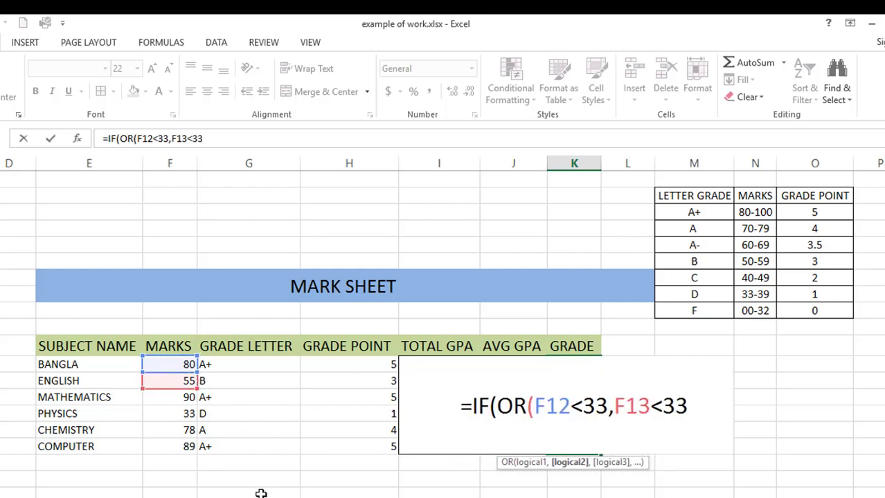
type(",")
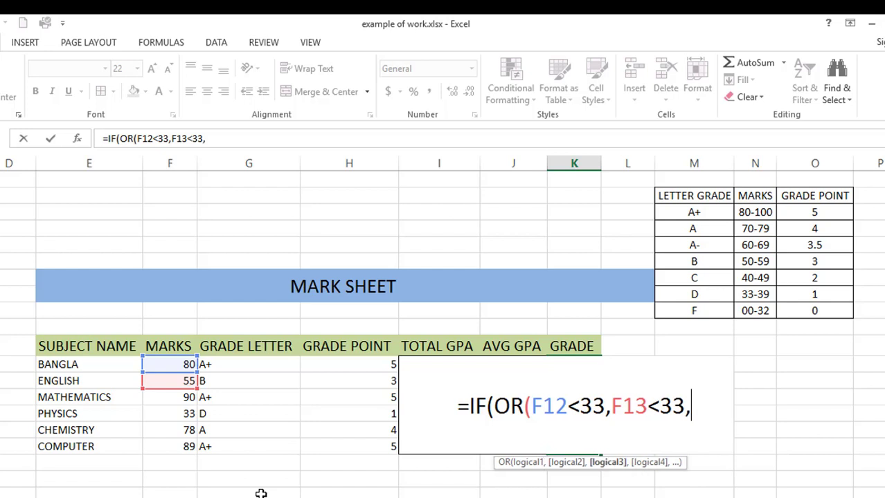
left_click(181, 399)
type("<3")
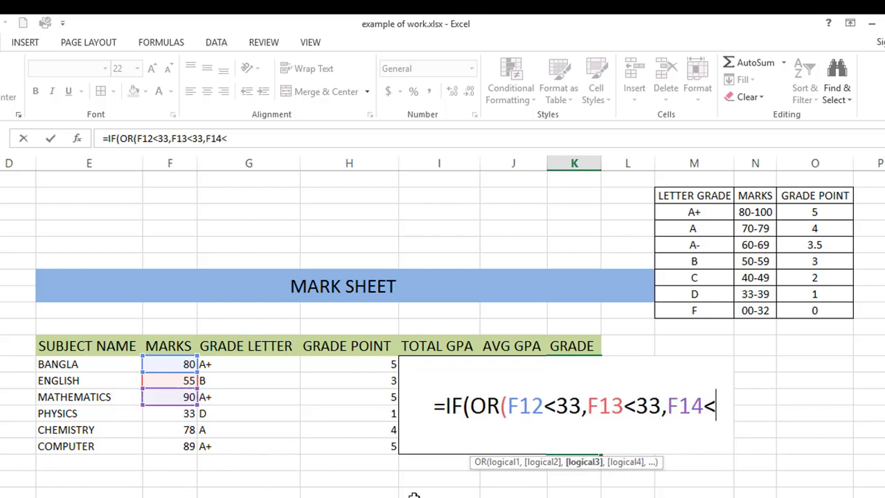
type("3")
key("Return")
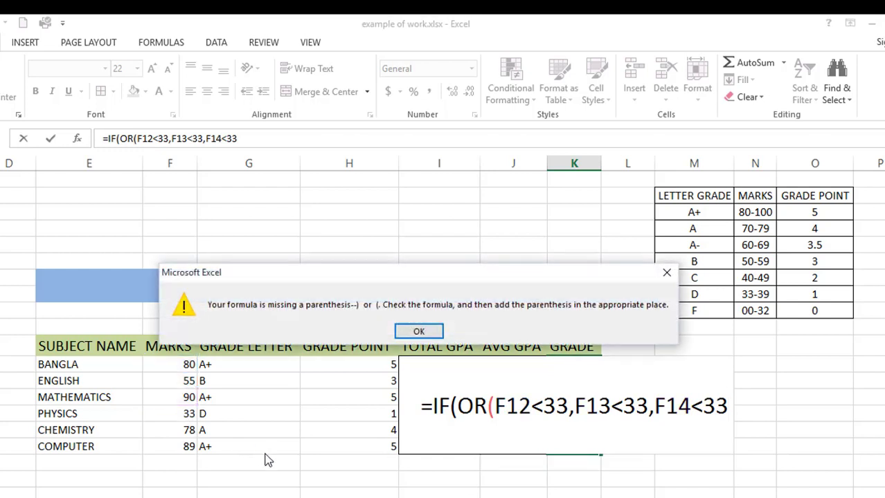
left_click(418, 332)
Add the PHYSICS and CHEMISTRY conditions F15<33 and F16<33 to the OR test in the GRADE formula
left_click(730, 405)
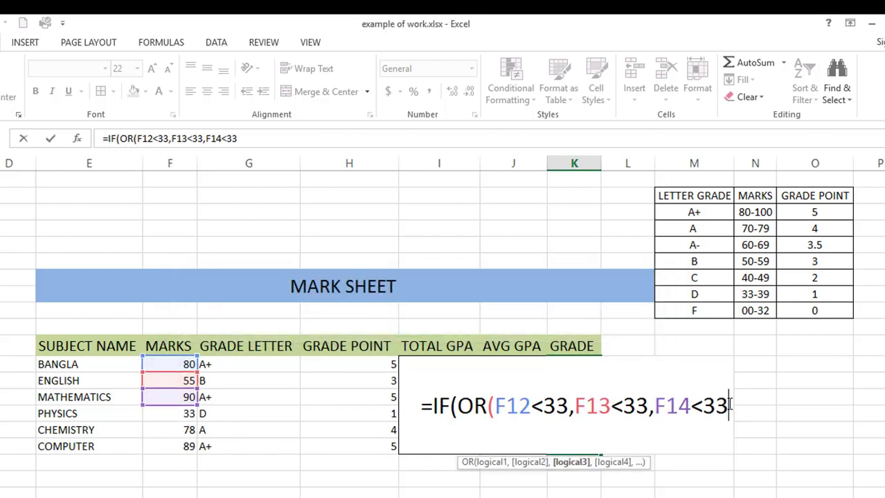
type(",F15")
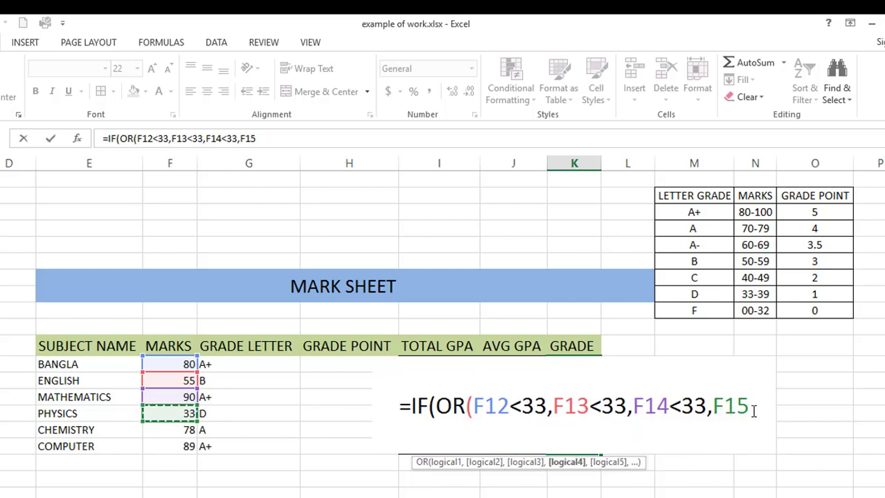
type("<")
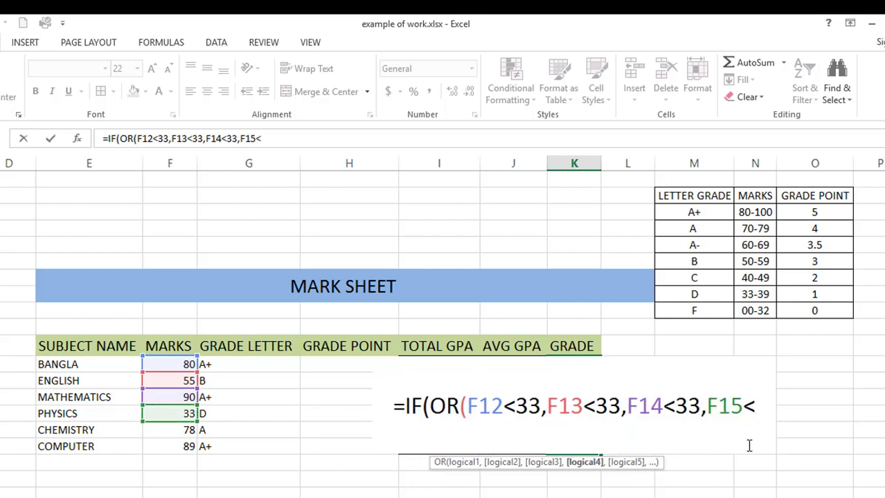
type("33")
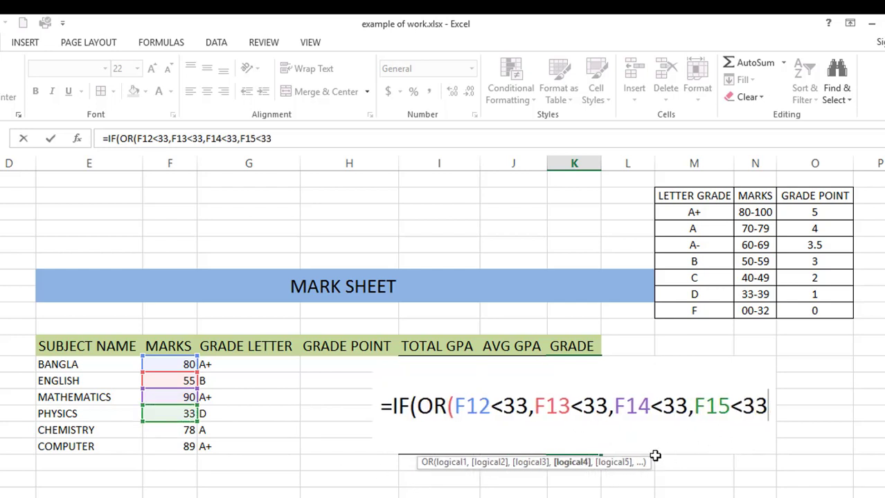
type(",")
left_click(154, 433)
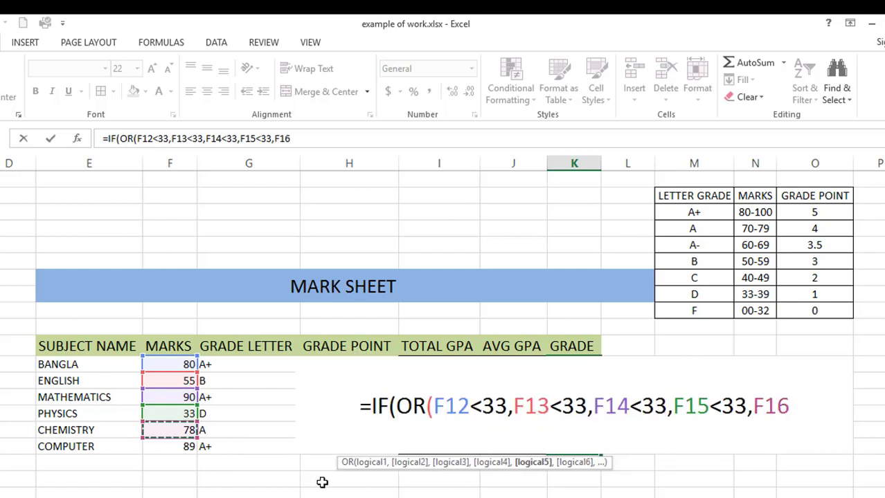
type("<33")
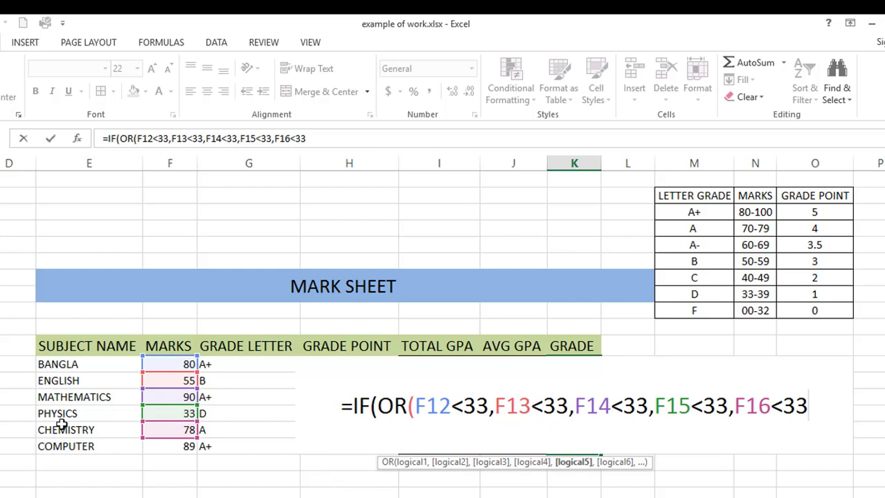
Add the COMPUTER condition F17<33 as the last condition of the OR test
type(",")
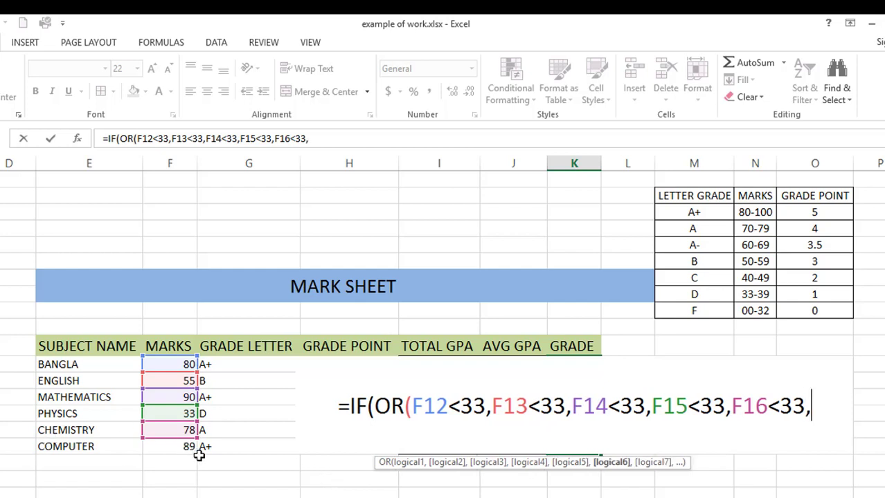
left_click(174, 449)
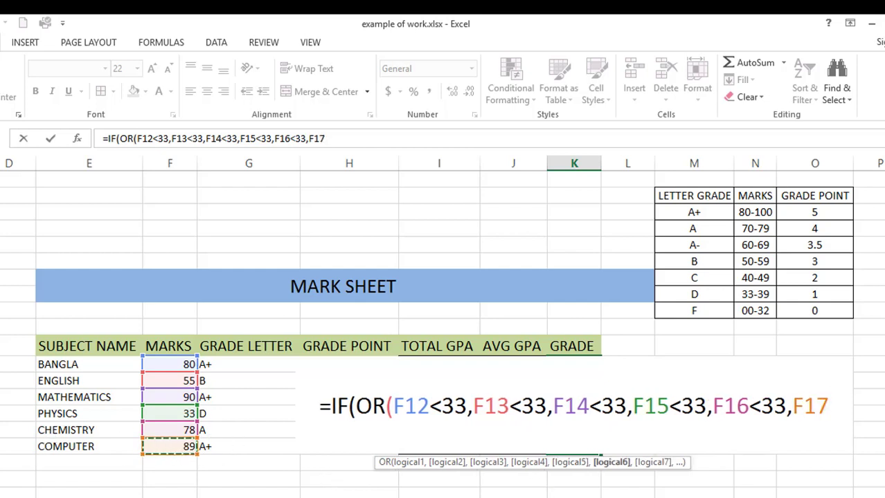
type(",")
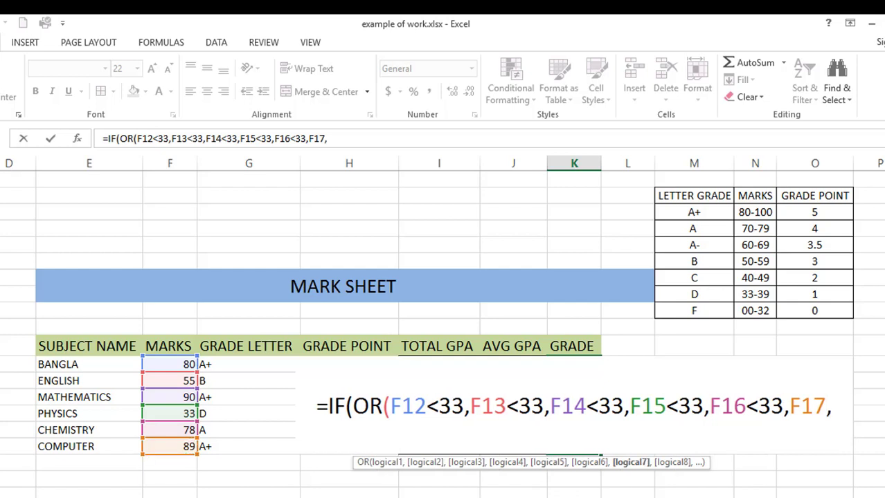
key("BackSpace")
type("<33")
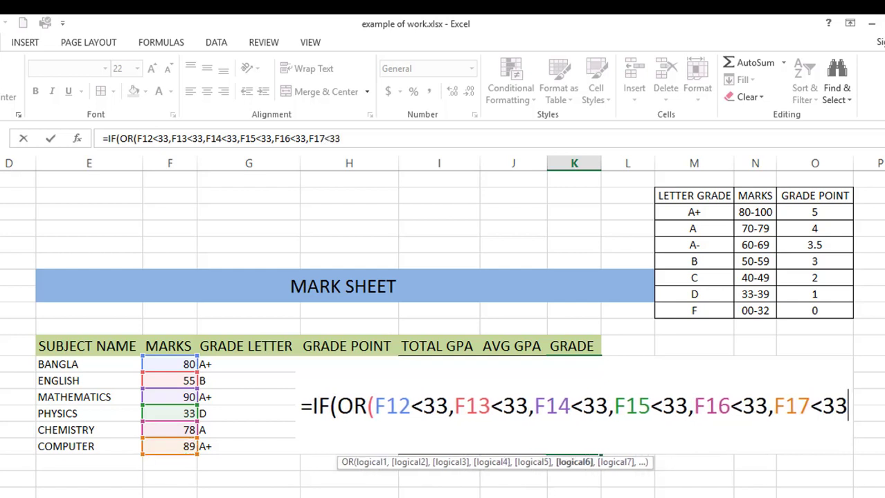
Close the OR test's parenthesis after F17<33 and set "F" as the IF formula's value if true
type(",")
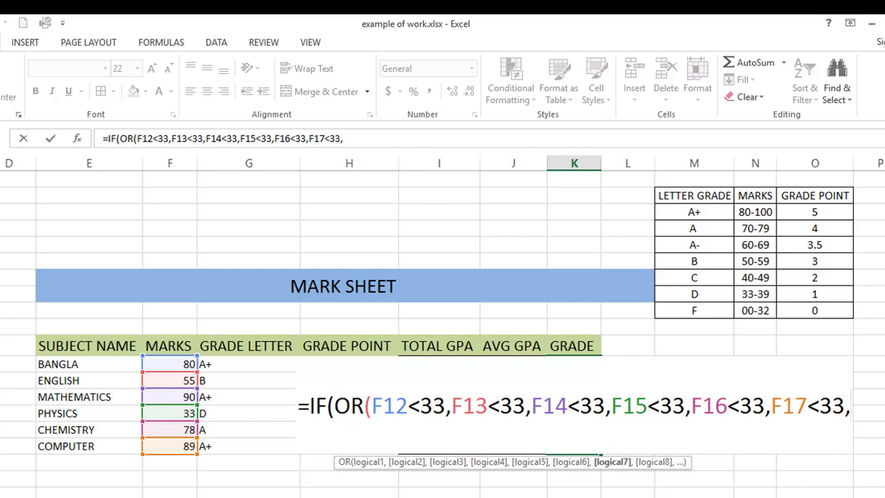
type("\"\"")
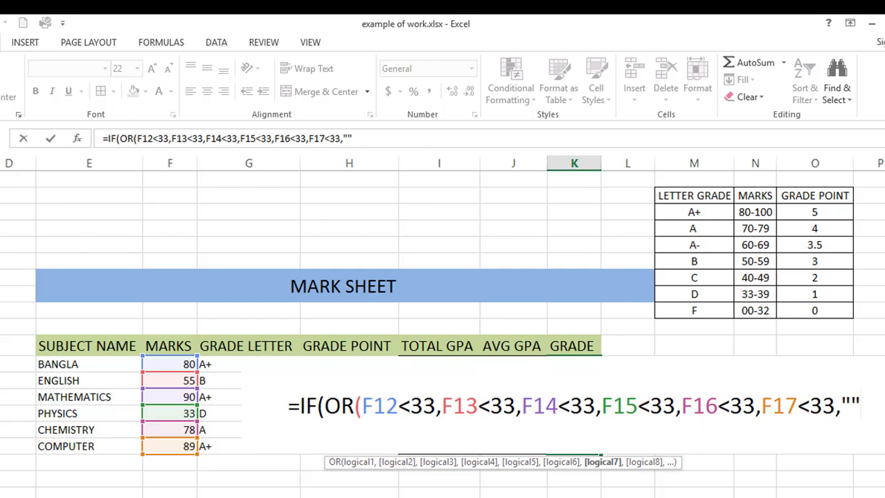
key("Return")
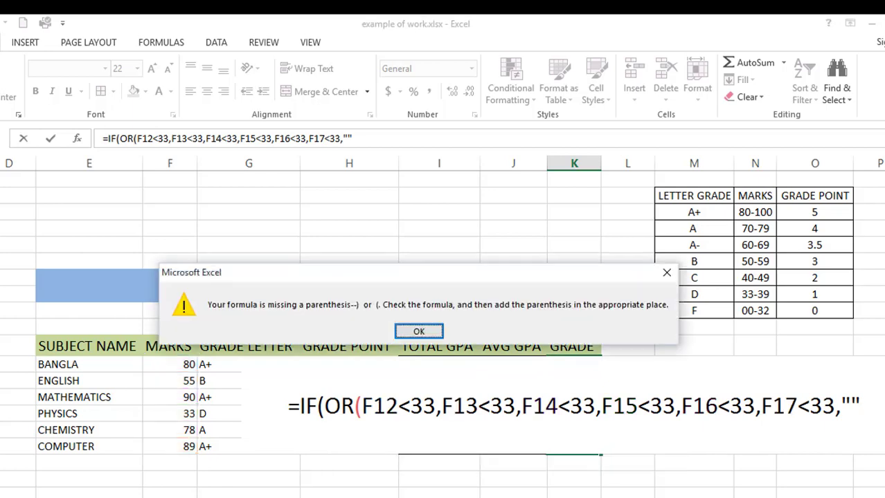
left_click(410, 330)
left_click(800, 407)
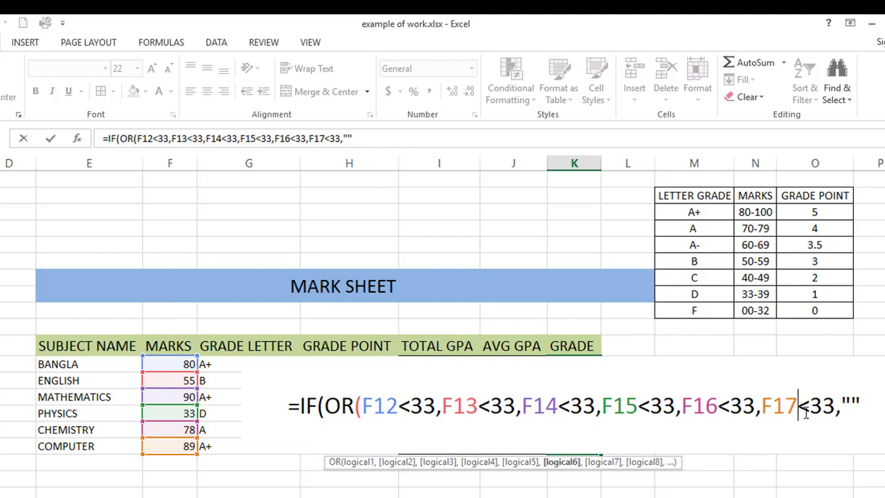
left_click(836, 407)
type(")")
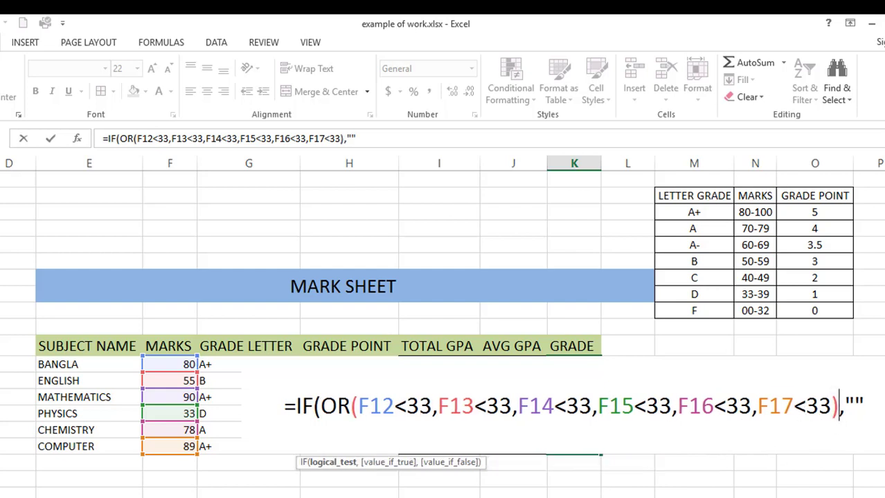
left_click(857, 407)
type("F\"")
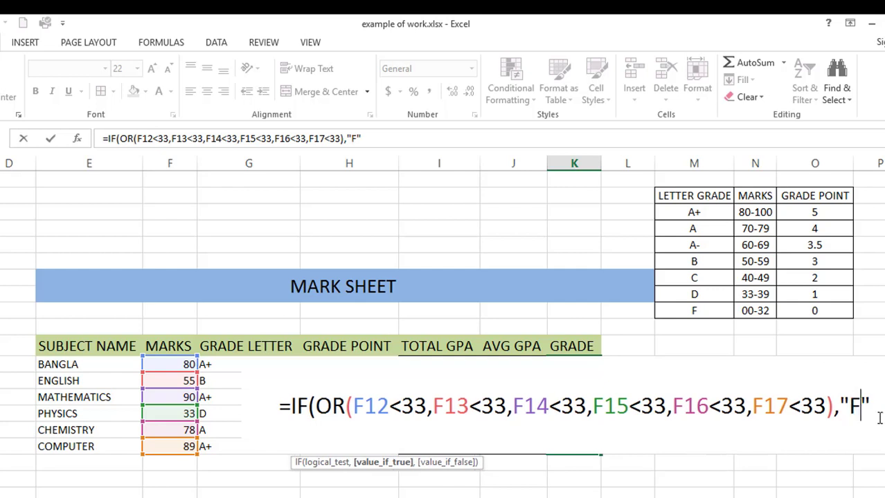
type(",")
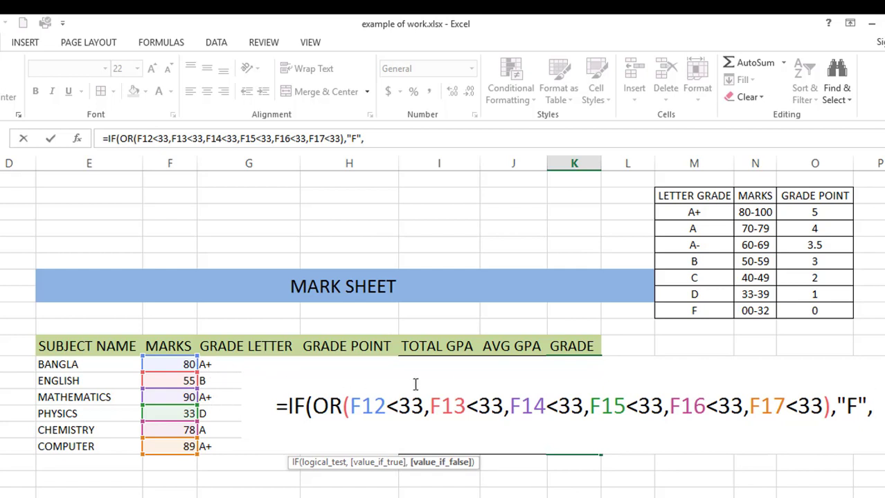
left_click(388, 139)
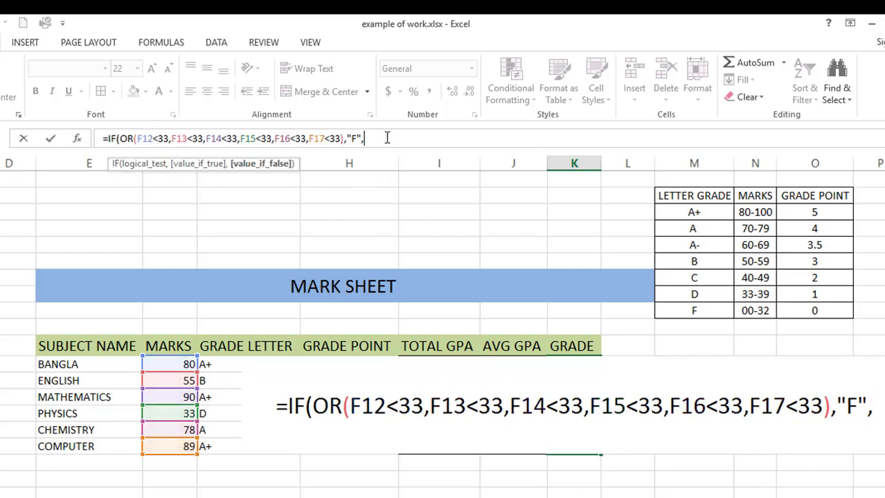
left_click(377, 486)
left_click(329, 406)
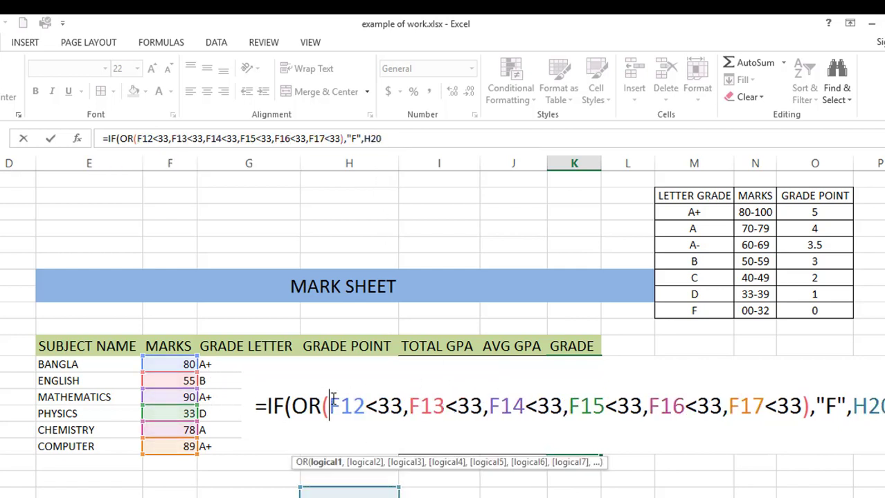
left_click(880, 407)
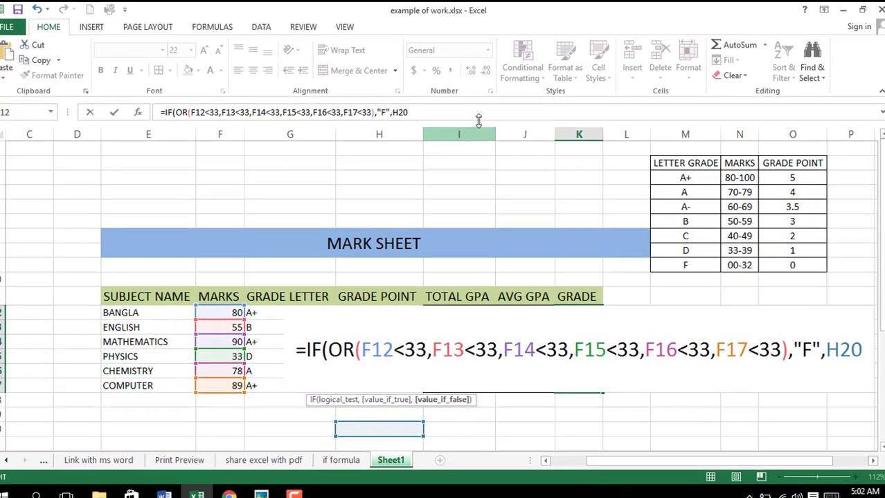
left_click(454, 114)
double_click(404, 109)
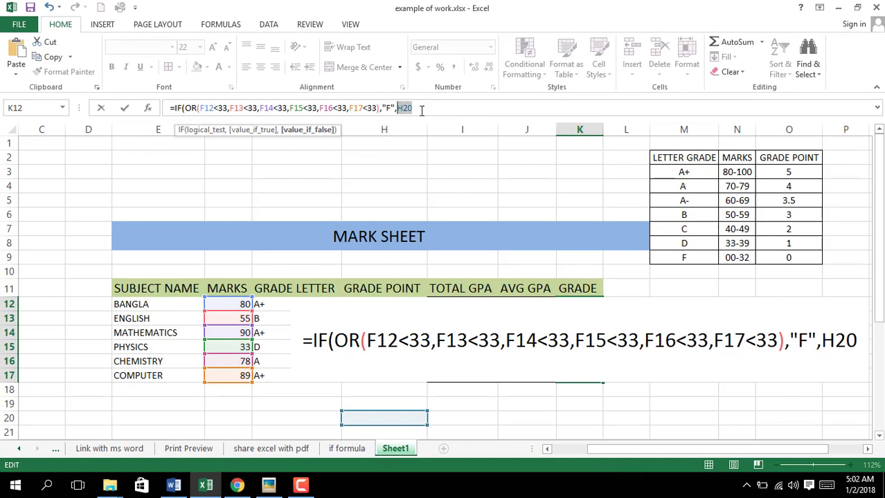
key("BackSpace")
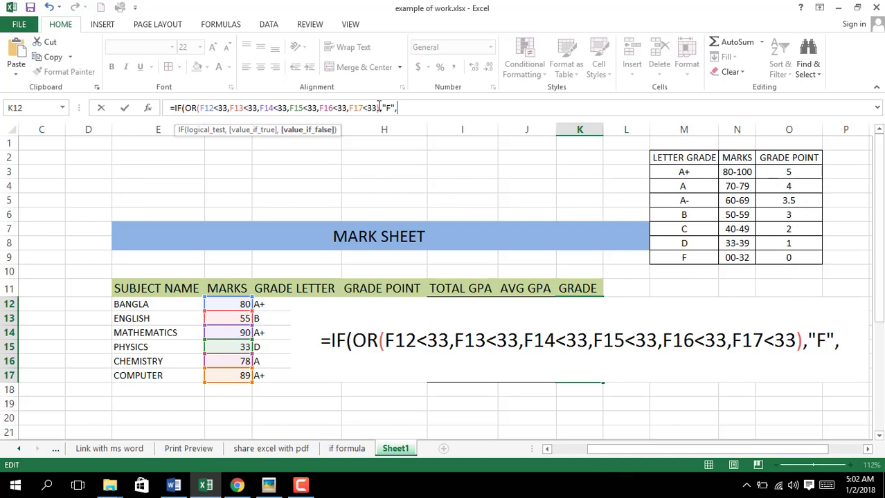
Nest a second IF as the GRADE formula's value if false, starting its test with the AVG GPA cell J12
left_click(417, 108)
type("IF")
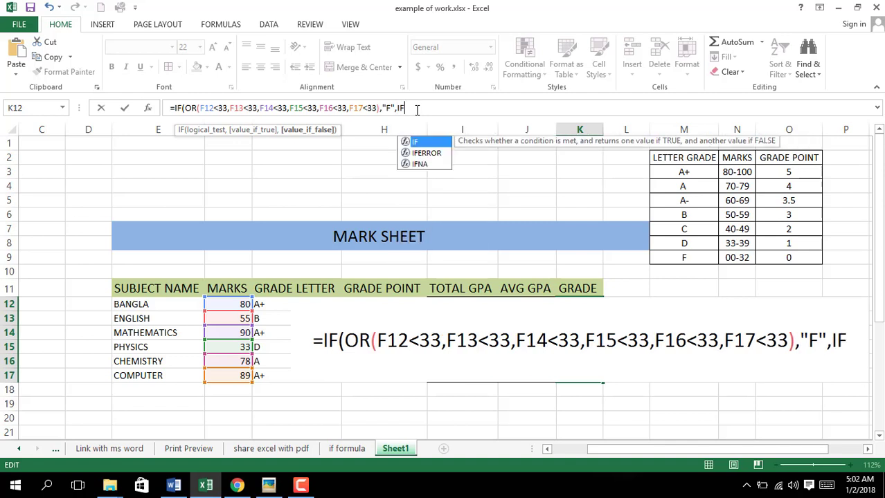
type("(")
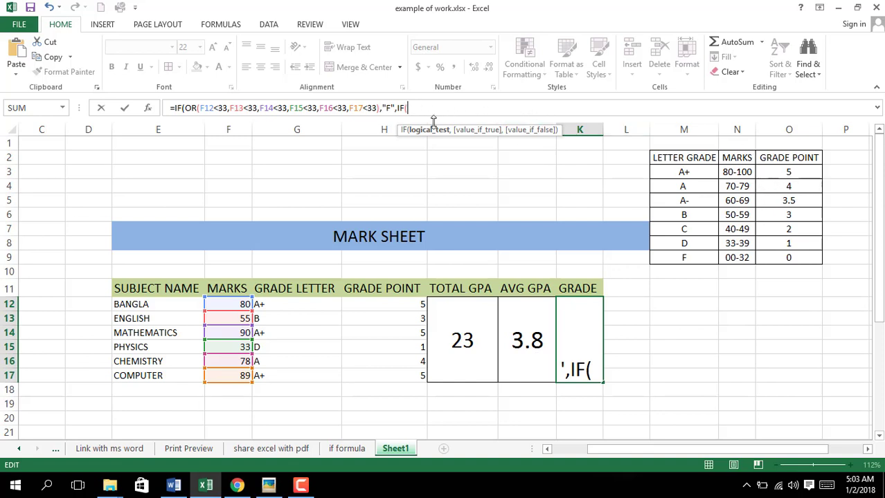
left_click(550, 343)
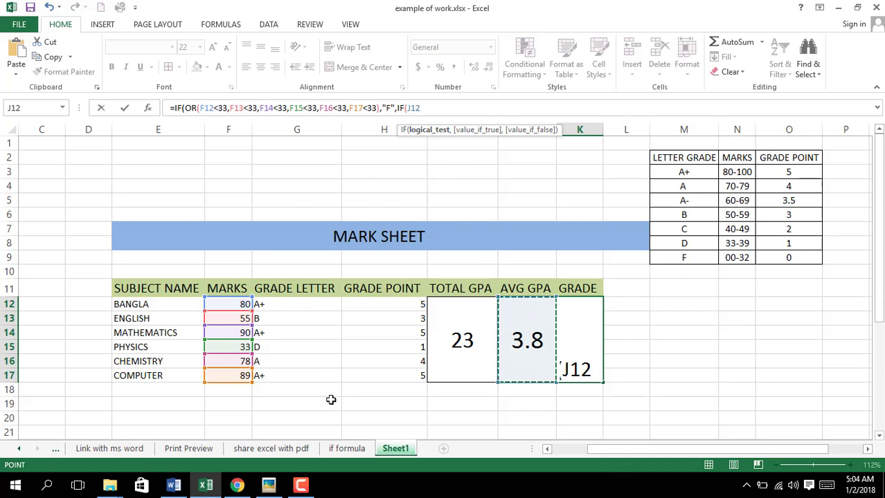
type("<")
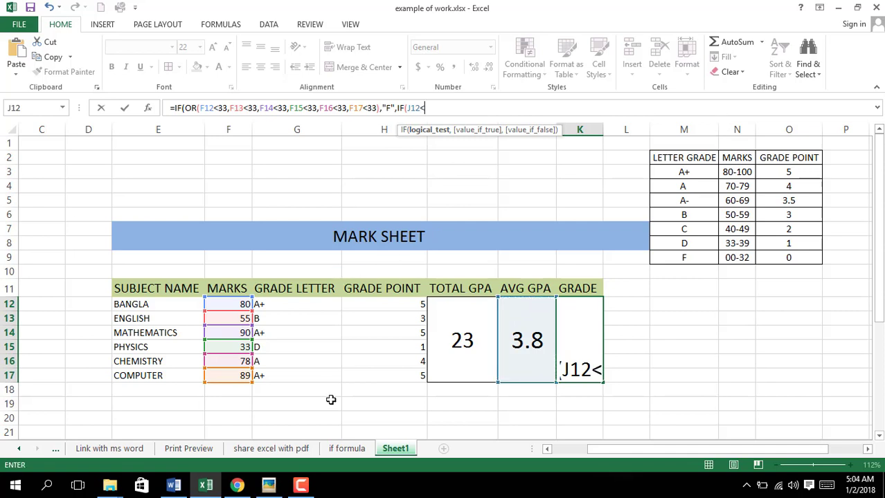
Consult the reference formula in the Word document and make the nested IF's test J12>=5
left_click(173, 487)
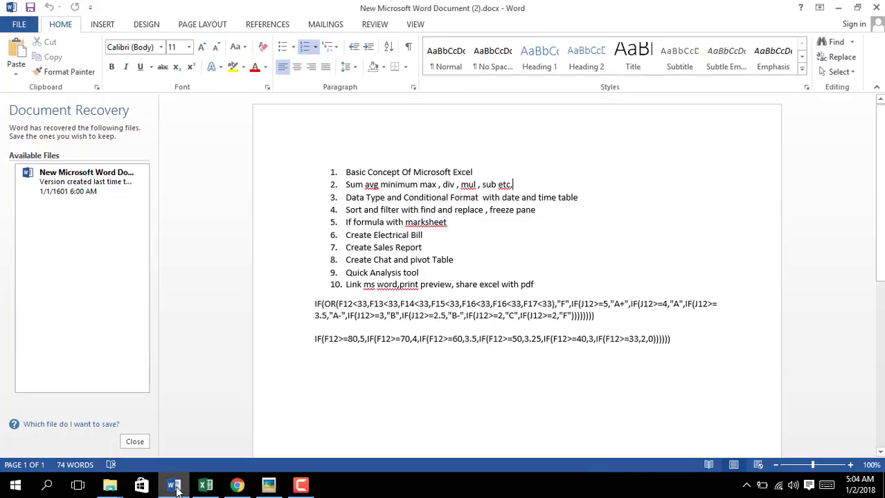
left_click(173, 486)
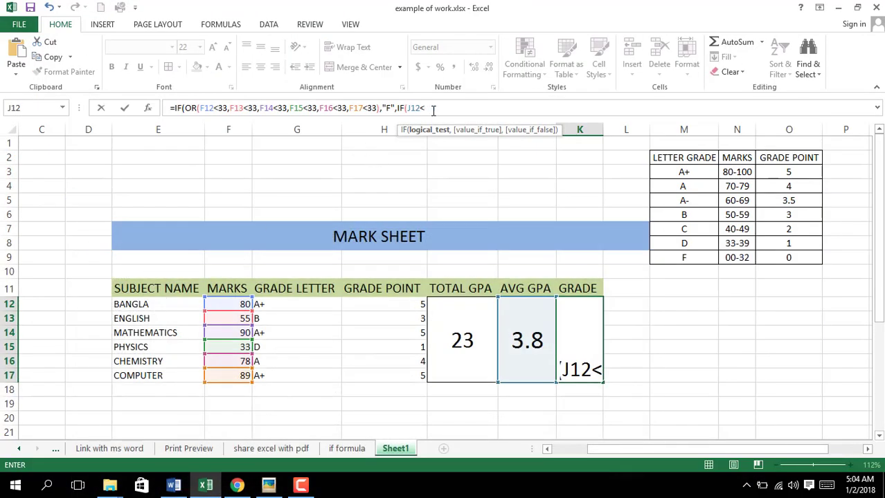
key("BackSpace")
type(">5")
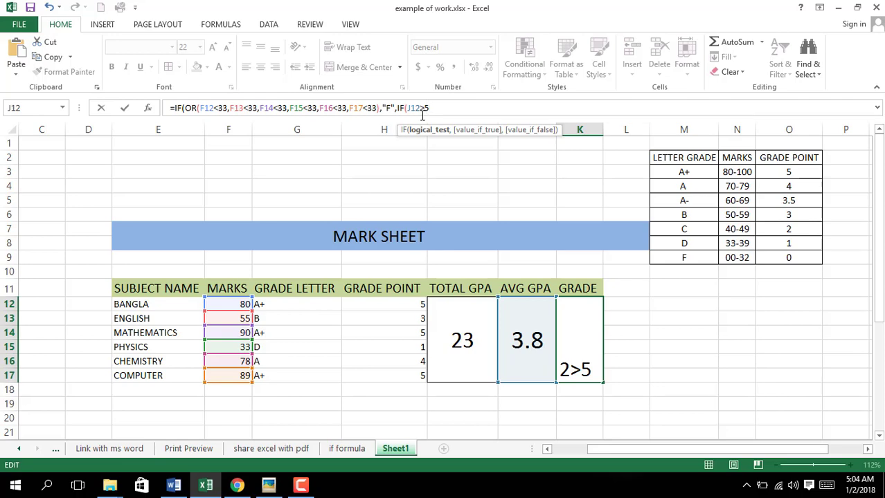
left_click(173, 486)
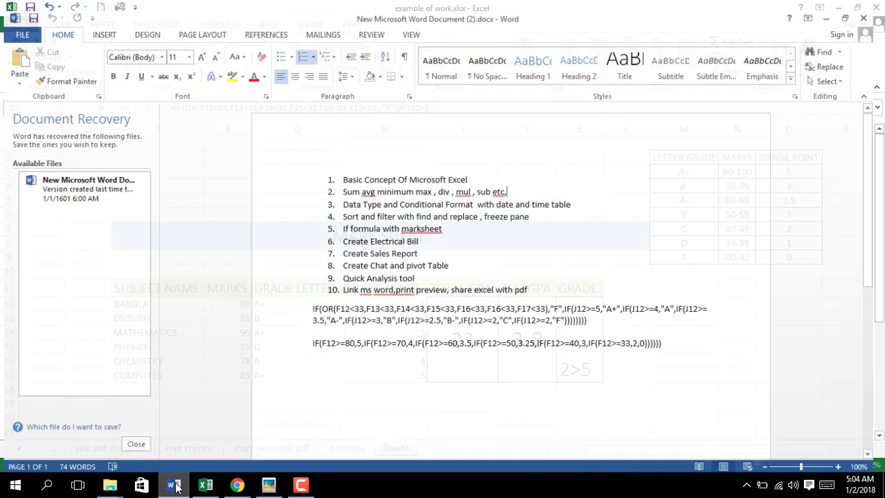
left_click(174, 486)
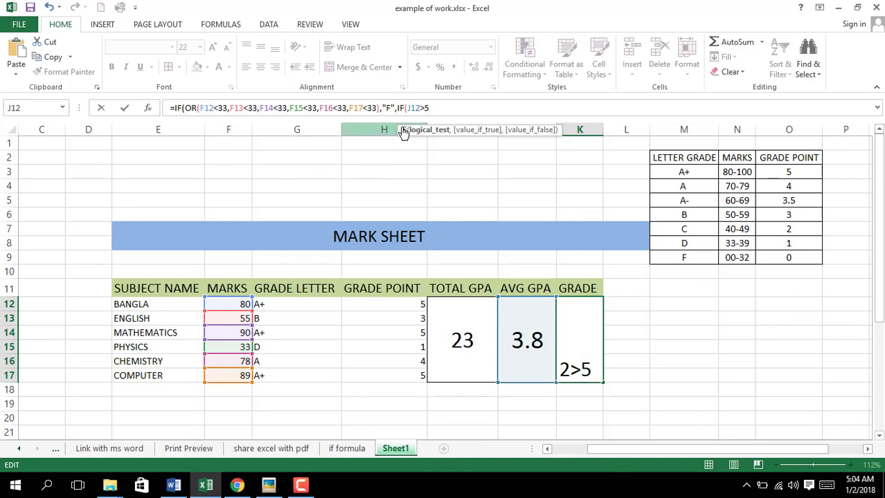
type("=")
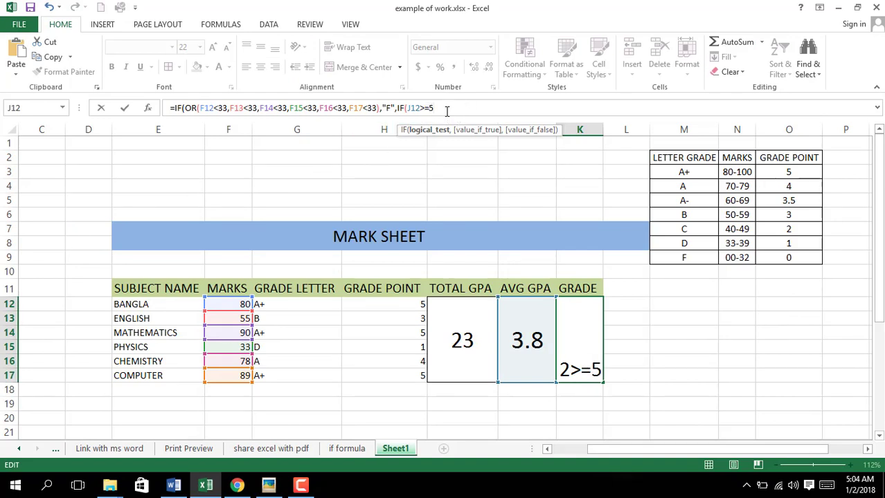
Set "A+" as the nested IF's value if true
type(",")
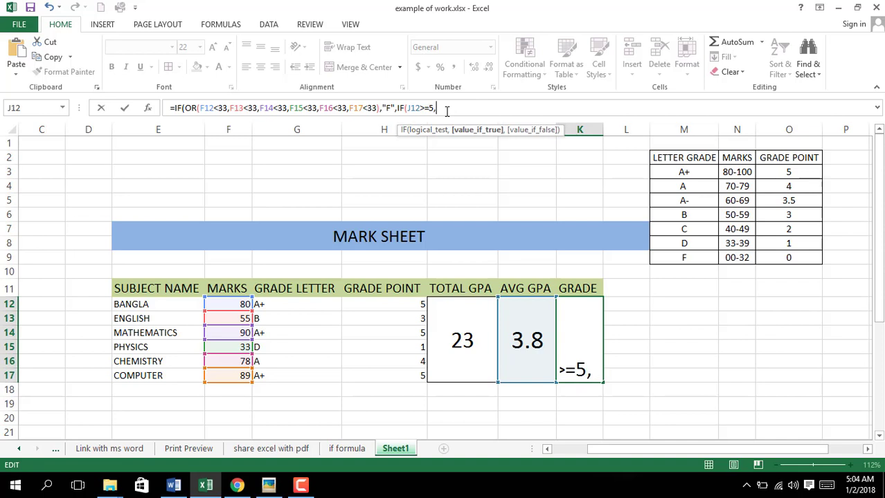
type("\"\"A")
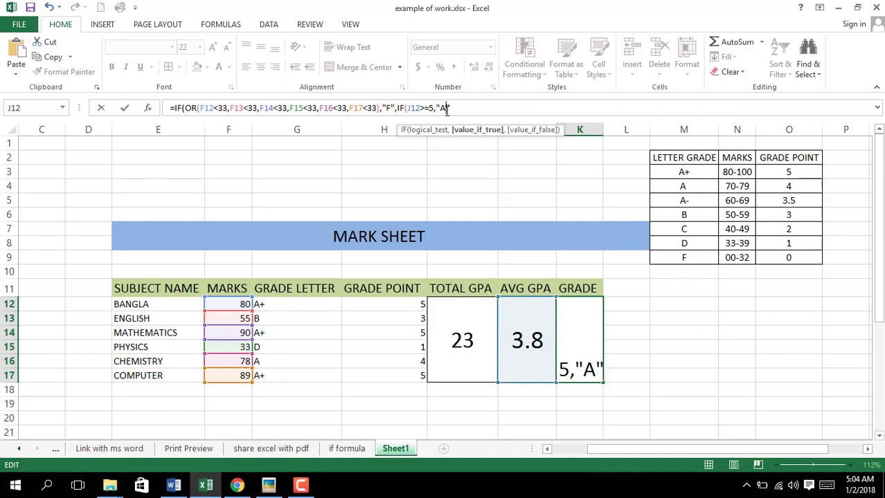
type("+")
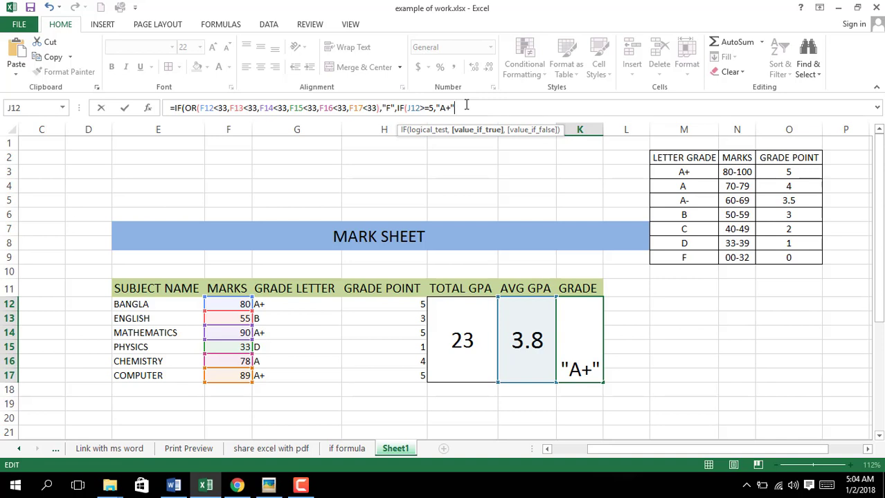
Duplicate the segment IF(J12>=5,"A+", at the end of the GRADE formula as the nested IF's value if false
type(",")
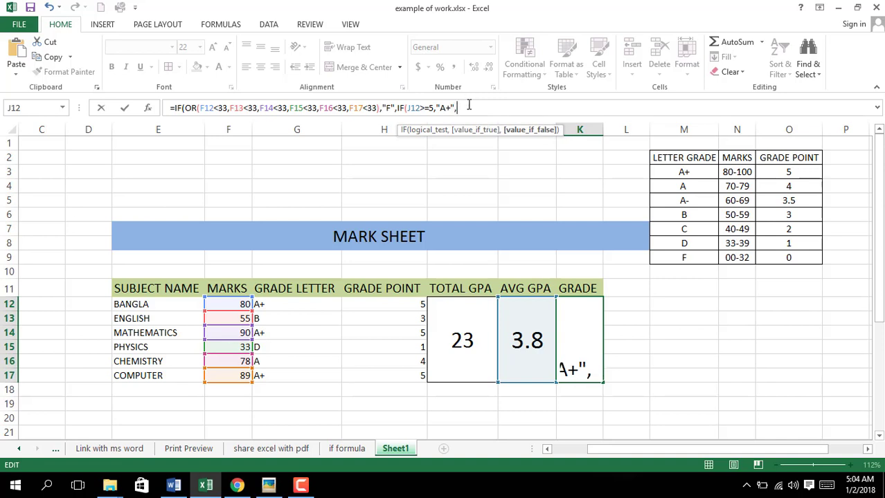
left_click_drag(468, 104, 404, 113)
key("ctrl+c")
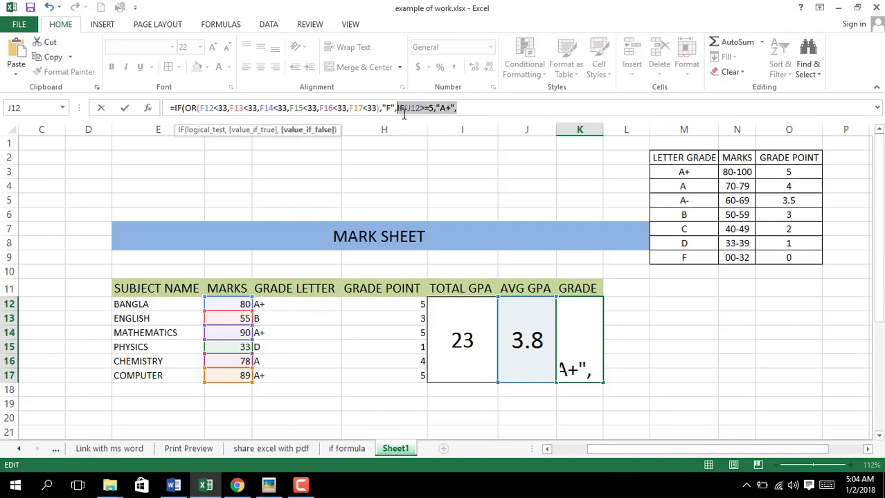
left_click(475, 104)
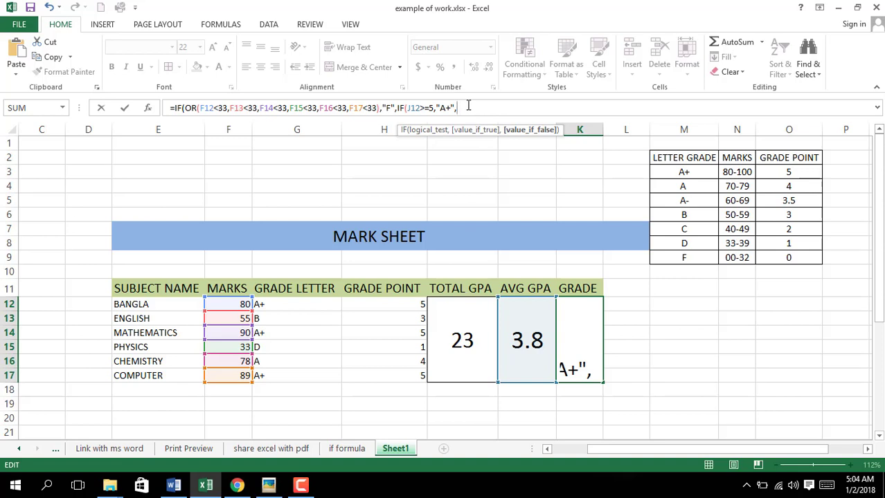
key("ctrl+v")
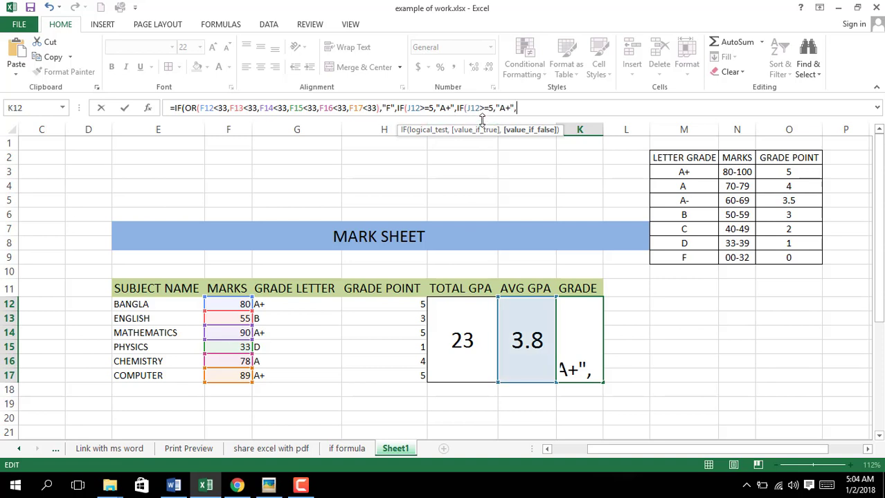
Change the duplicated IF's test to J12>=4 and its value if true to "A"
left_click(494, 108)
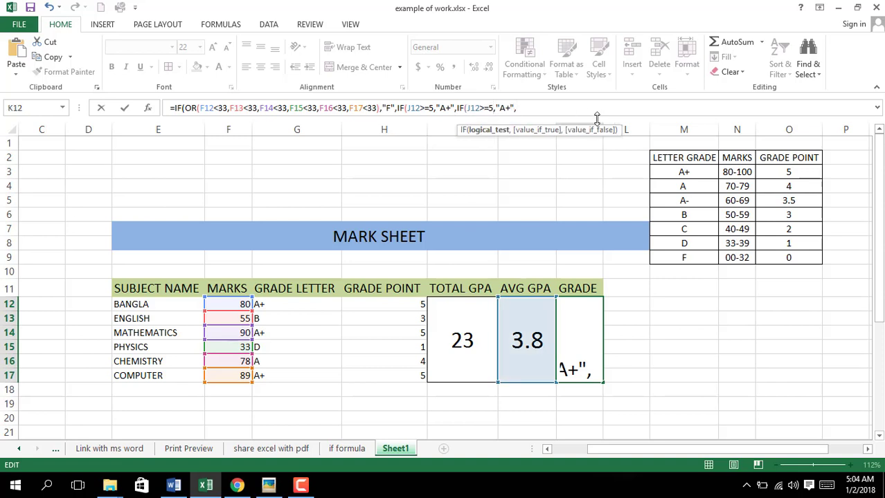
key("BackSpace")
type("4")
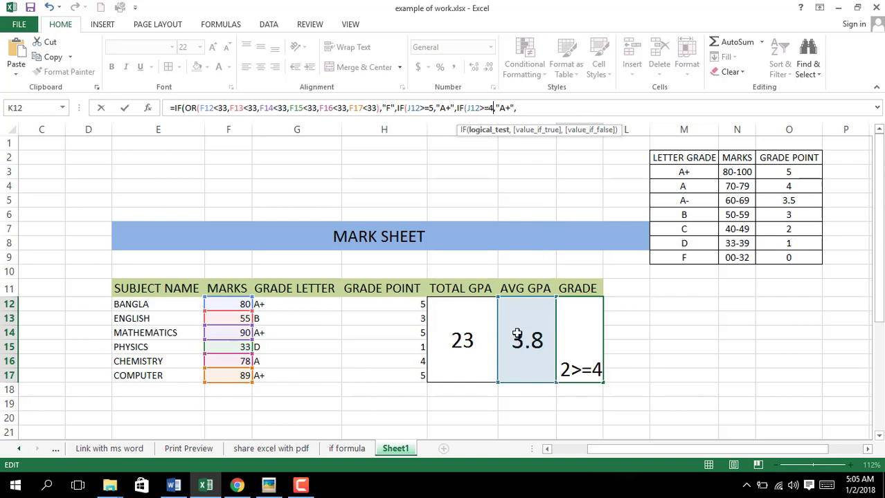
left_click(512, 109)
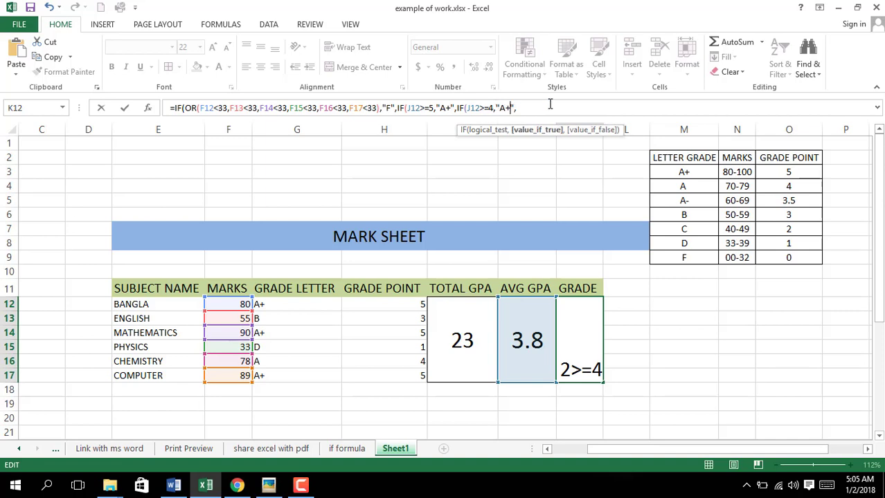
key("BackSpace")
Append another copy of the nested IF to the GRADE formula, with the test J12>=3.5 and value if true "A-"
left_click(515, 109)
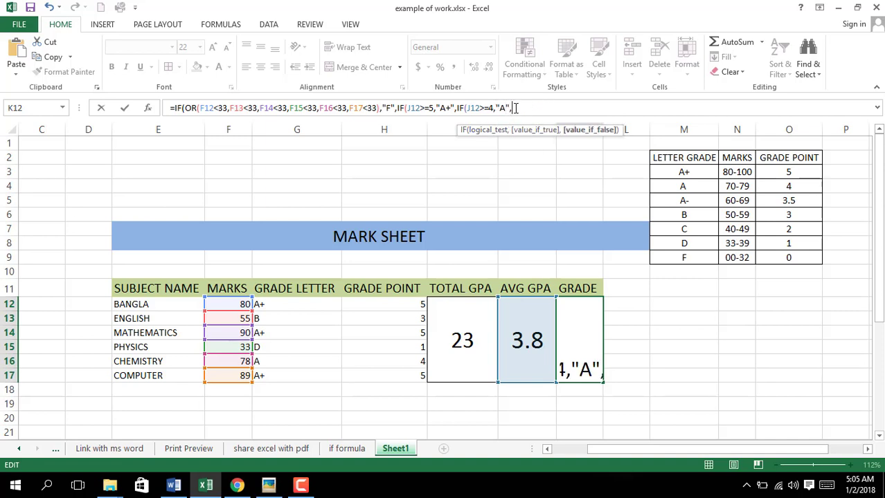
key("ctrl+v")
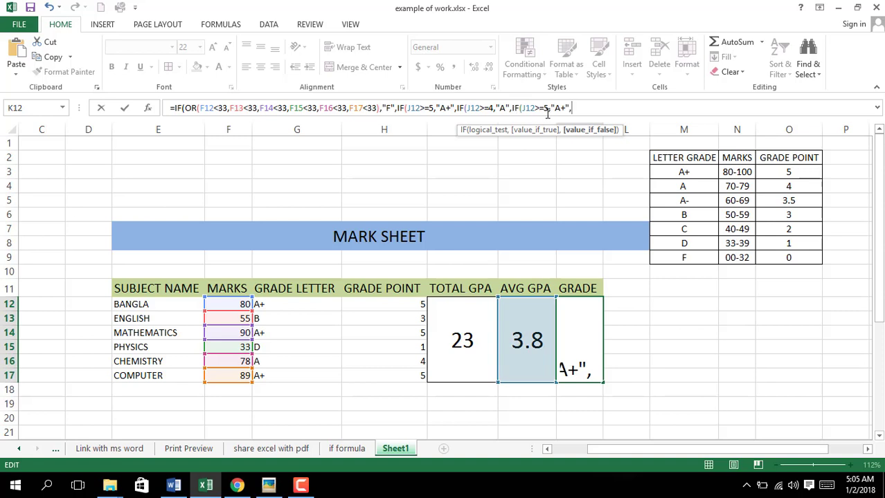
left_click(549, 107)
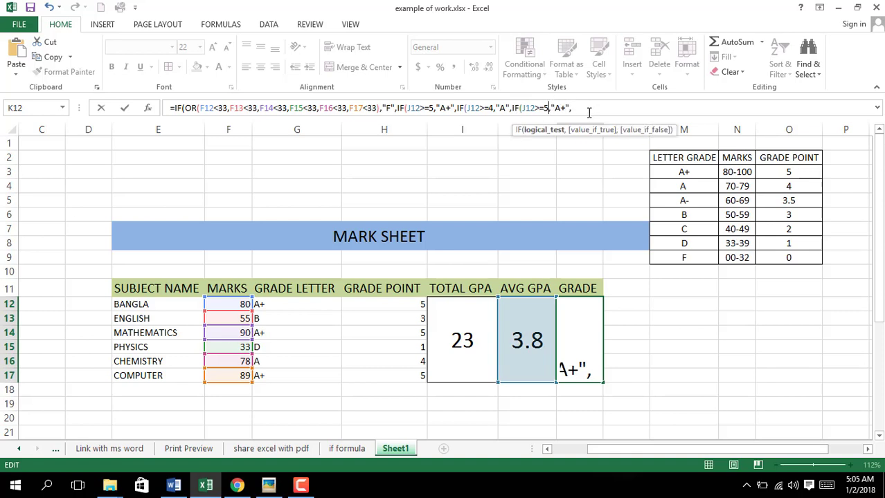
key("BackSpace")
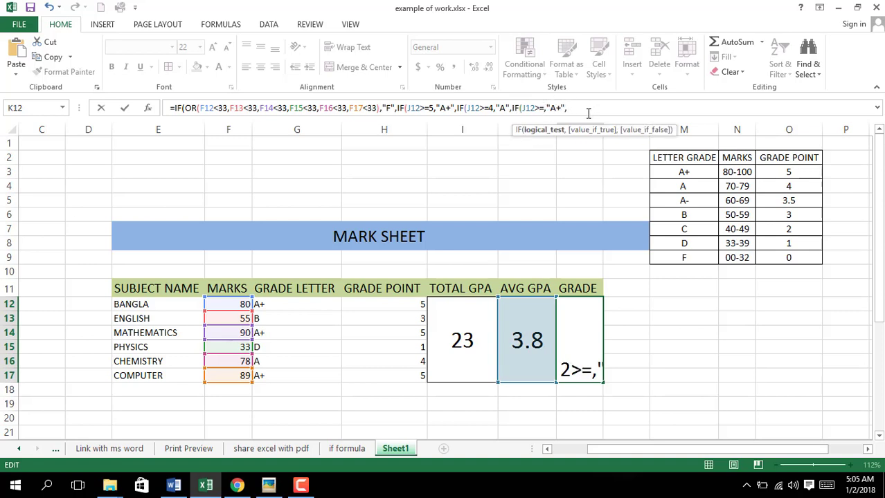
type("3.5")
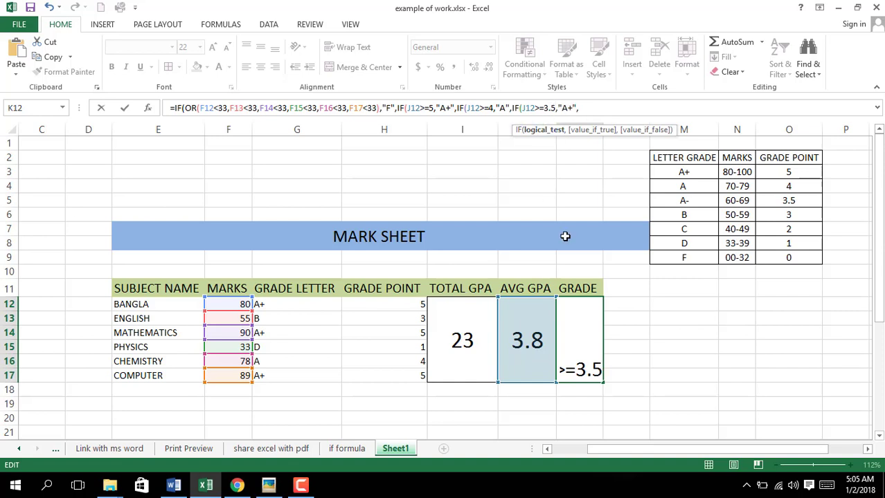
left_click(578, 107)
key("BackSpace")
left_click(572, 108)
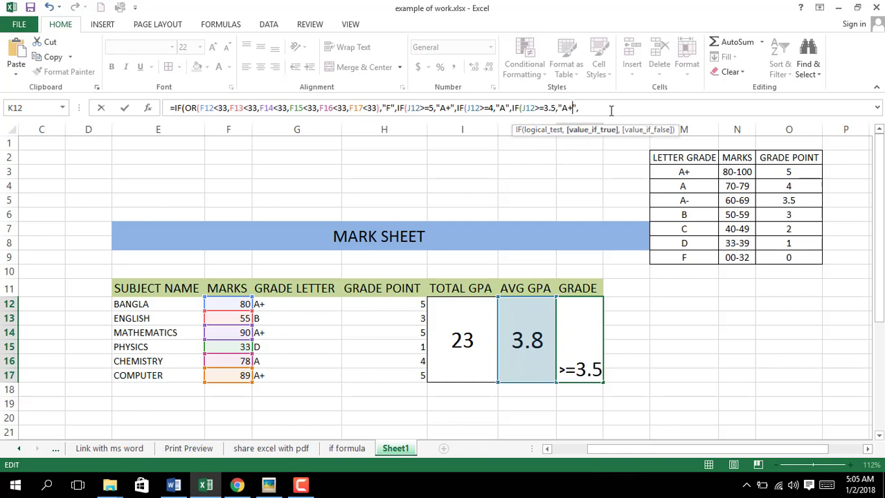
key("BackSpace")
type("-")
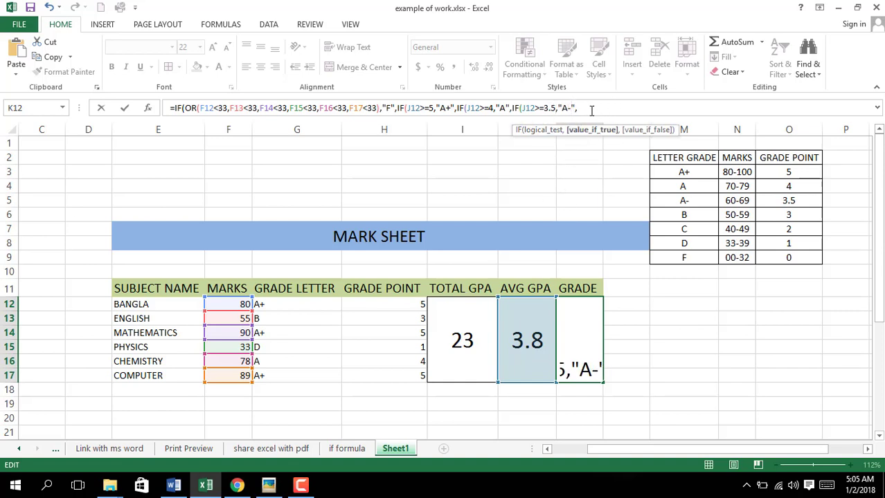
Append another copied IF to the GRADE formula, with the test J12>=3 and value if true "B"
left_click(592, 111)
key("ctrl+v")
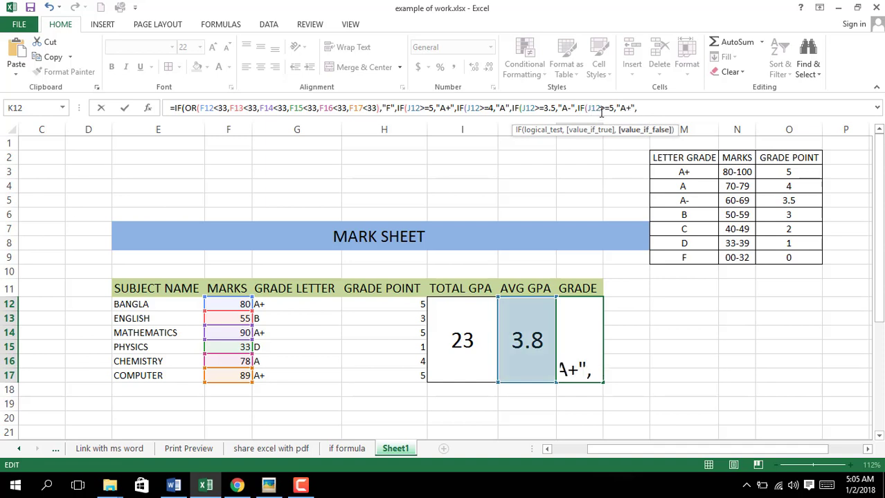
left_click(613, 108)
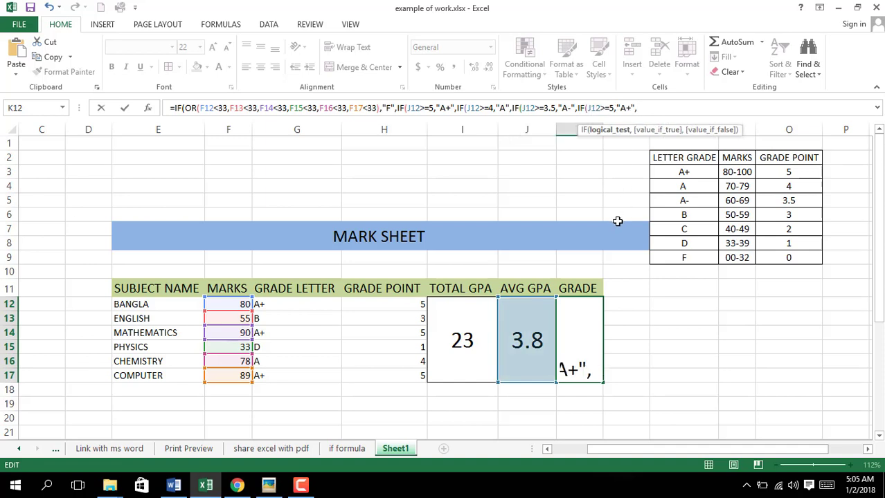
key("BackSpace")
type("3")
key("Right")
key("Right")
key("Right")
key("Right")
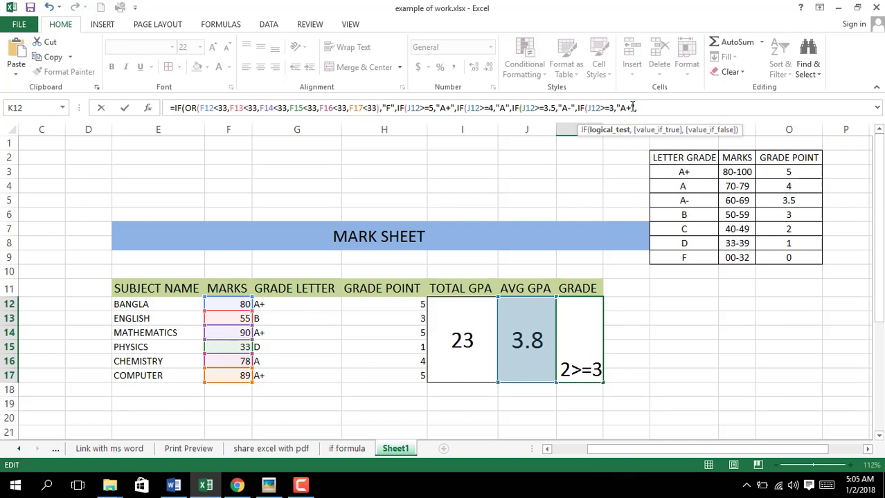
key("BackSpace")
key("BackSpace")
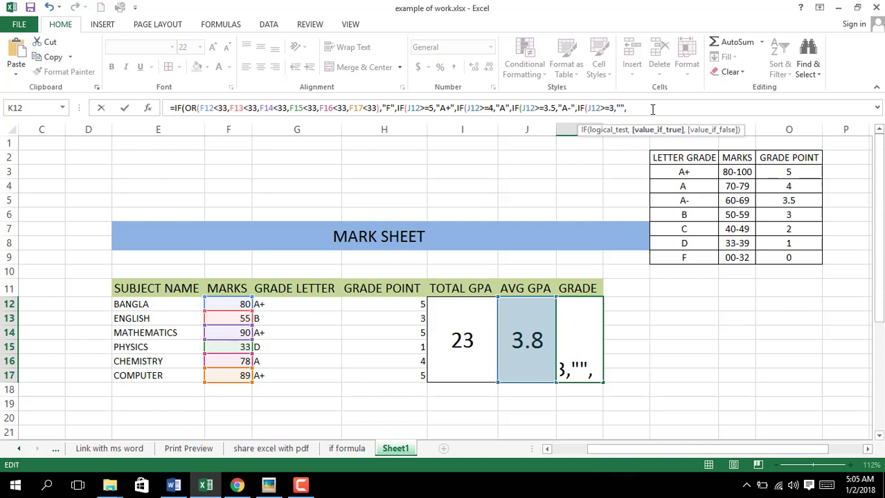
type("B")
Append another copied IF to the GRADE formula, with the test J12>=2 and value if true "C"
type("IF(J12>=5,\"A+\",")
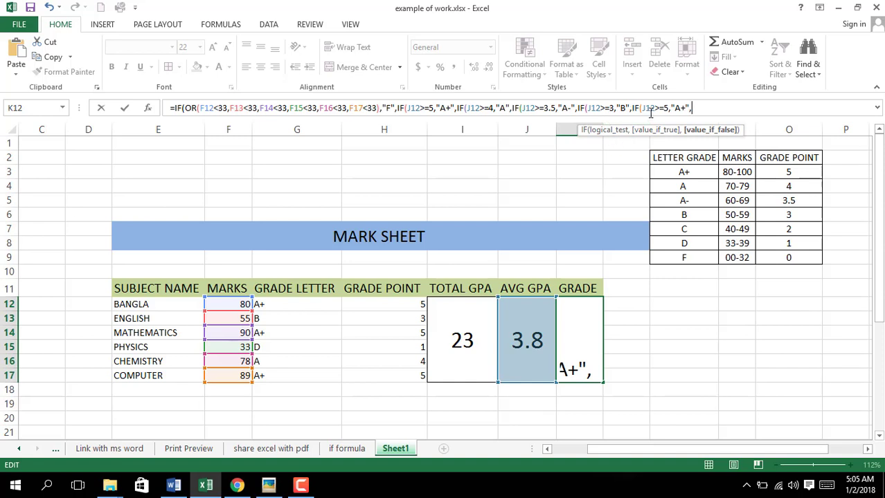
left_click(666, 108)
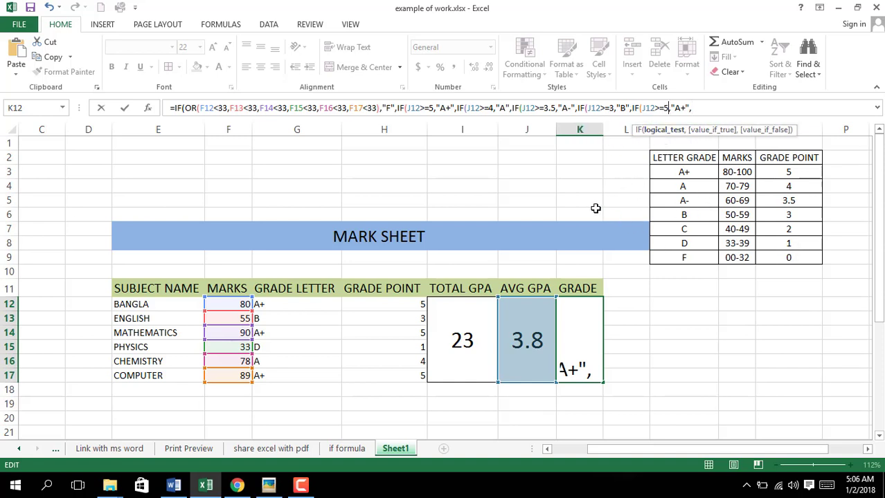
key("BackSpace")
type("2")
left_click(687, 108)
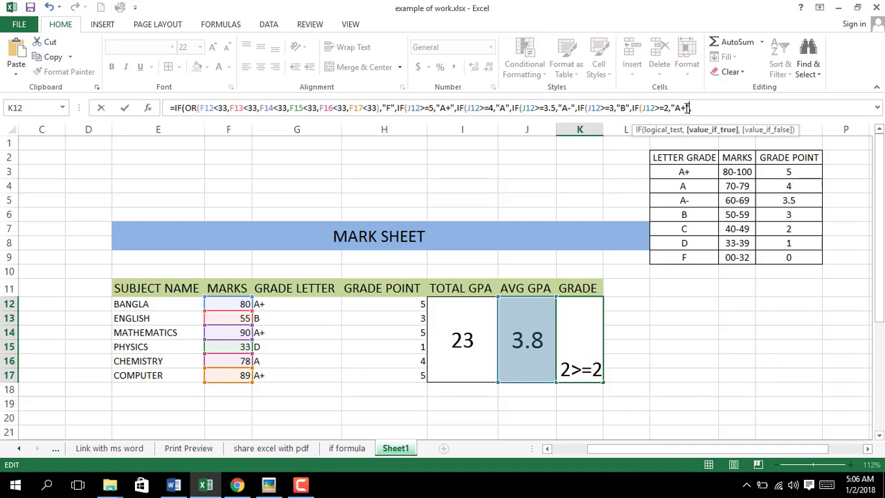
key("BackSpace")
key("BackSpace")
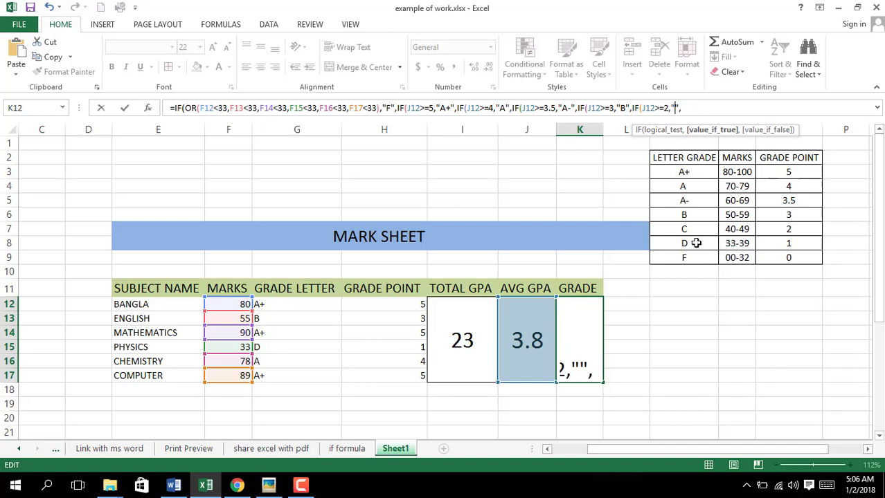
type("C")
Append a last copied IF to the GRADE formula, with the test J12>=1 and value if true "D"
left_click(707, 109)
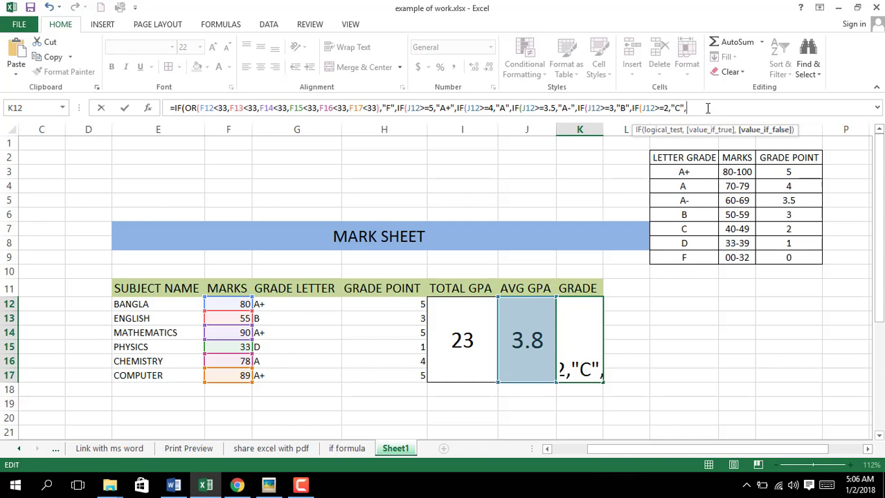
type("IF(J12>=5,\"A+\",")
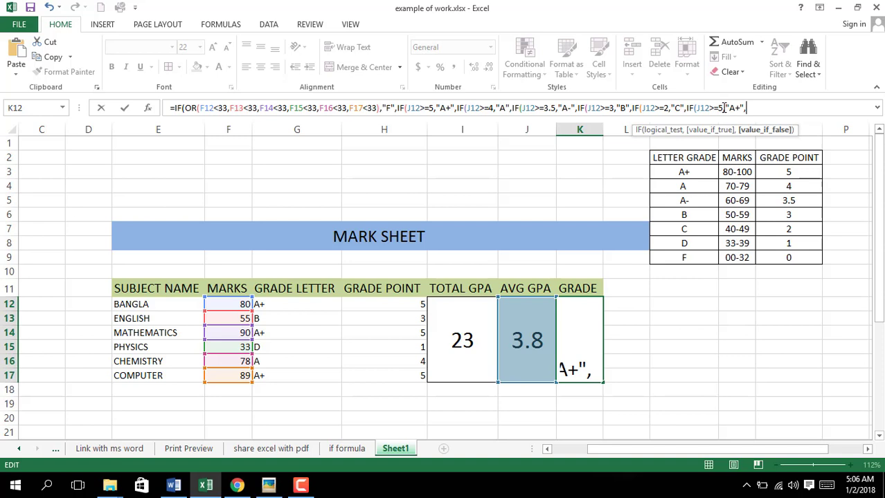
left_click(723, 108)
key("BackSpace")
type("1")
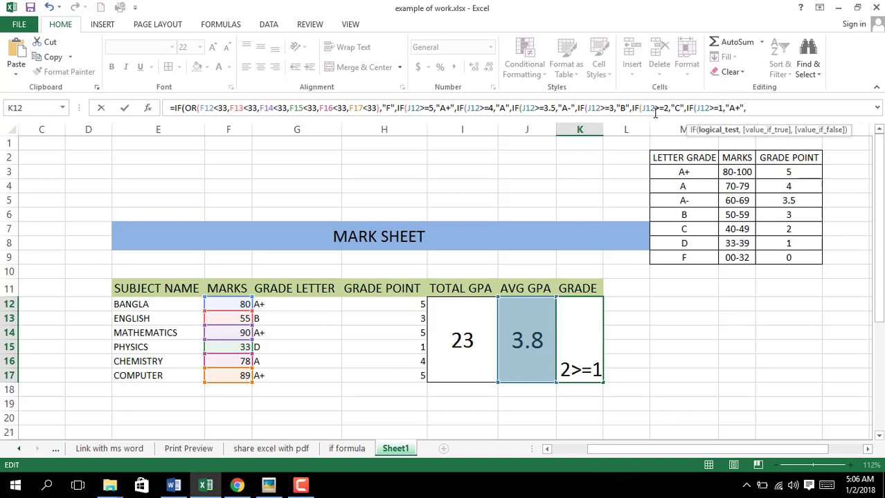
left_click(743, 108)
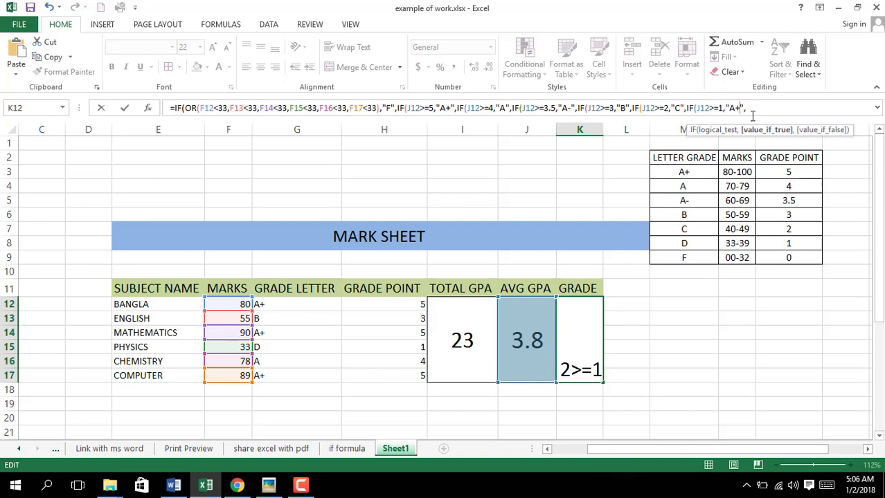
key("BackSpace")
key("BackSpace")
type("D")
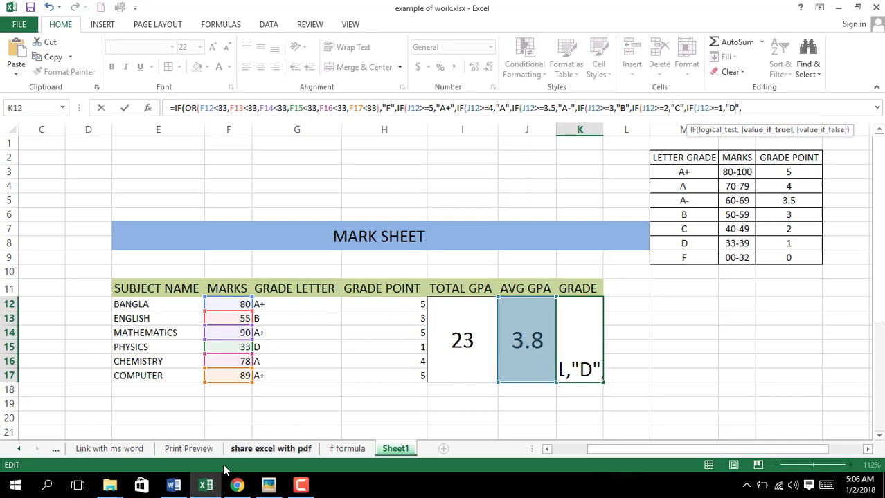
Check the reference formula in the Word document and complete the GRADE formula with "F" as the final value if false, closing all parentheses
left_click(186, 480)
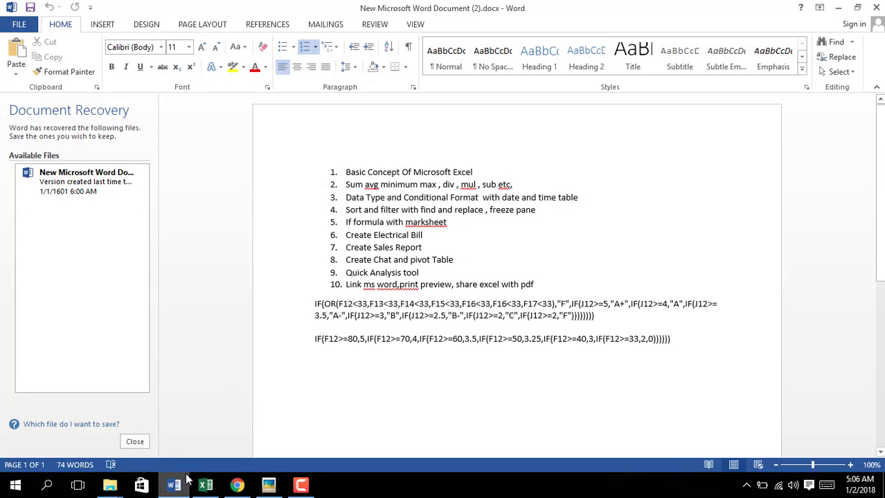
left_click(204, 484)
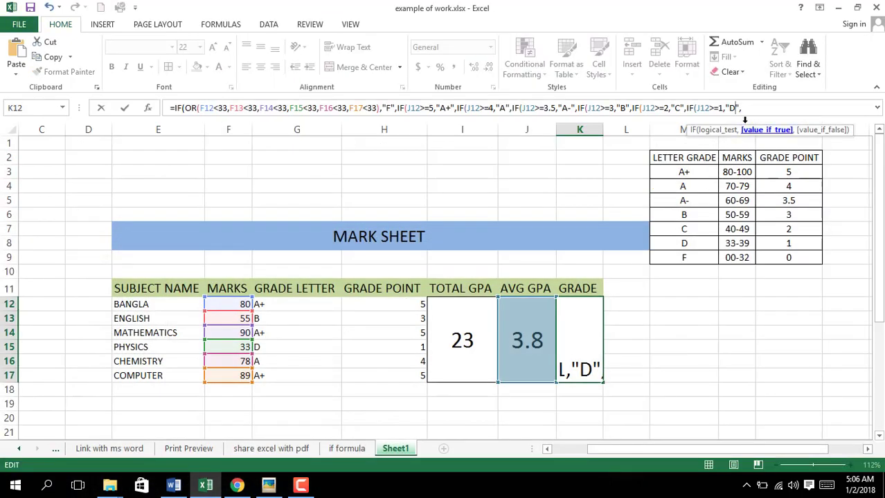
left_click(751, 111)
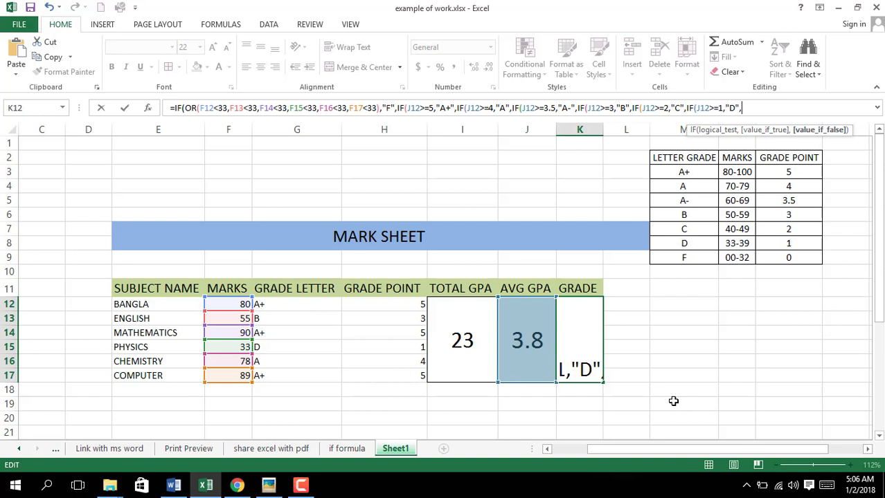
type("\"")
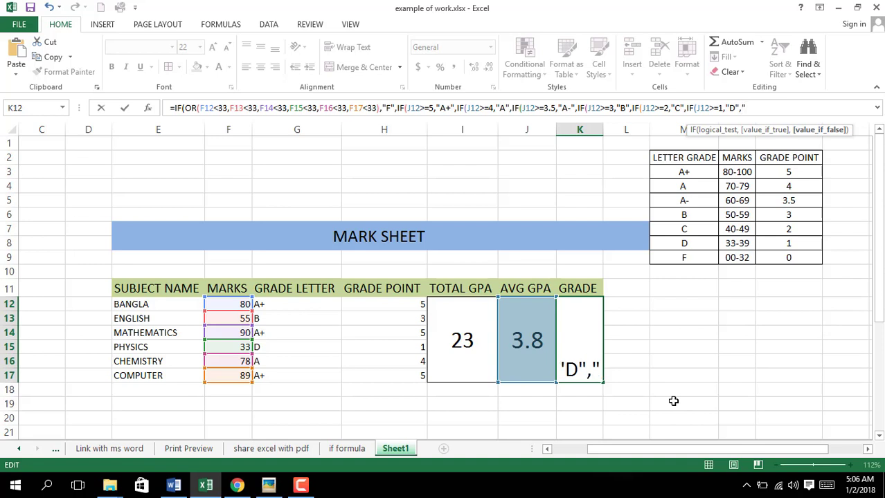
type("F")
type("\"))))))")
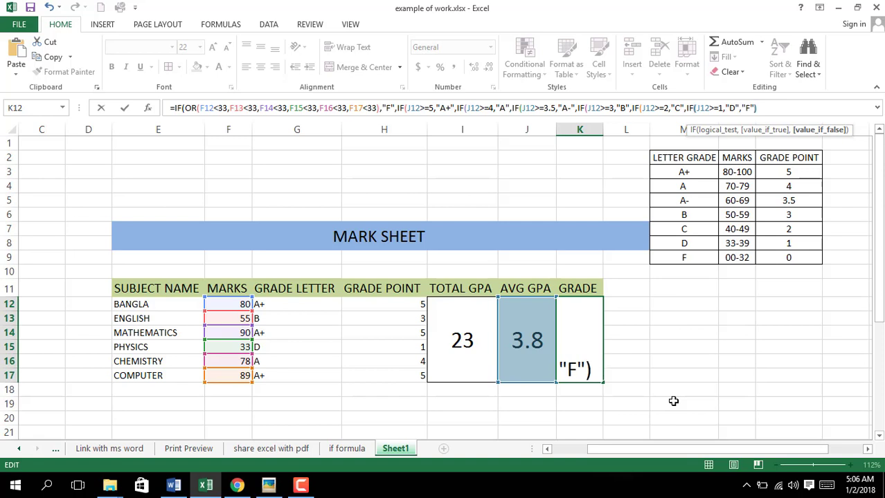
type(")")
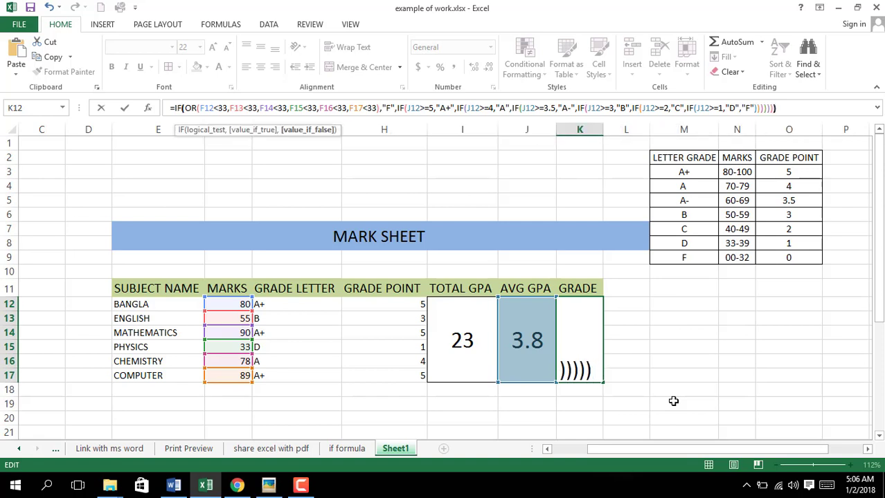
type(")")
key("Return")
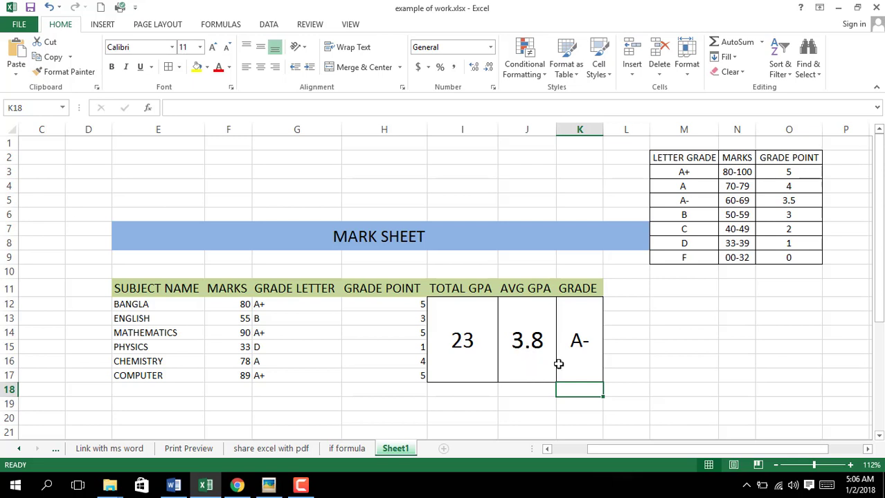
Test the GRADE formula by setting the marks to 80 for ENGLISH, 90 for PHYSICS and 80 for CHEMISTRY
left_click(234, 318)
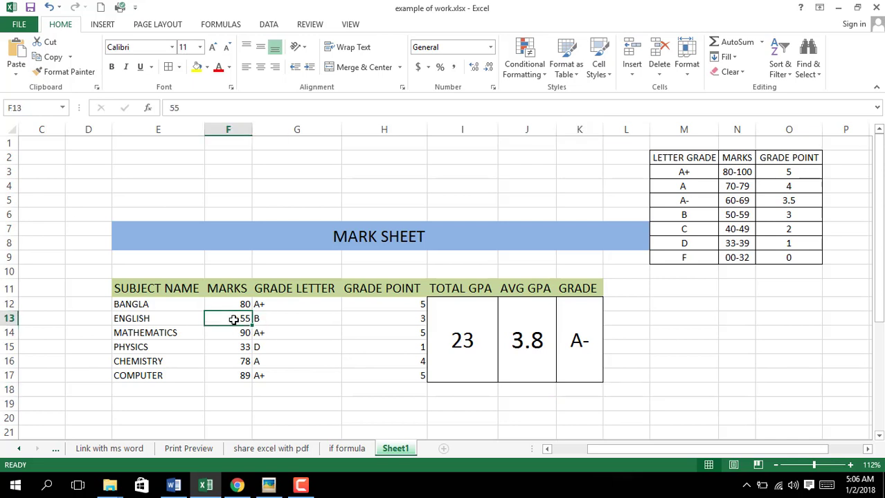
type("80")
key("Return")
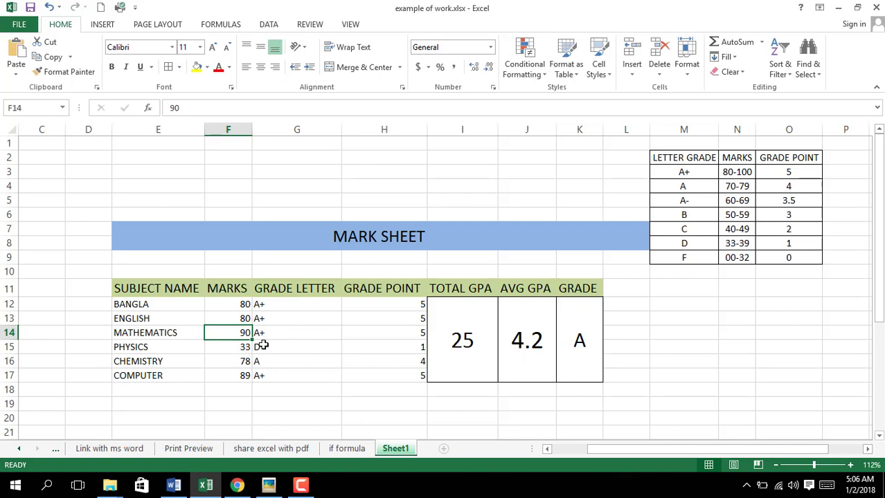
left_click(251, 347)
type("90")
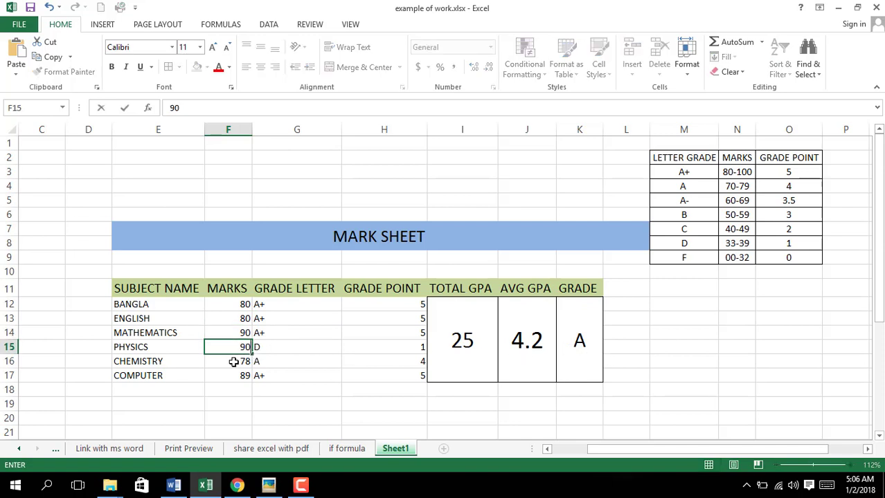
key("Return")
type("80")
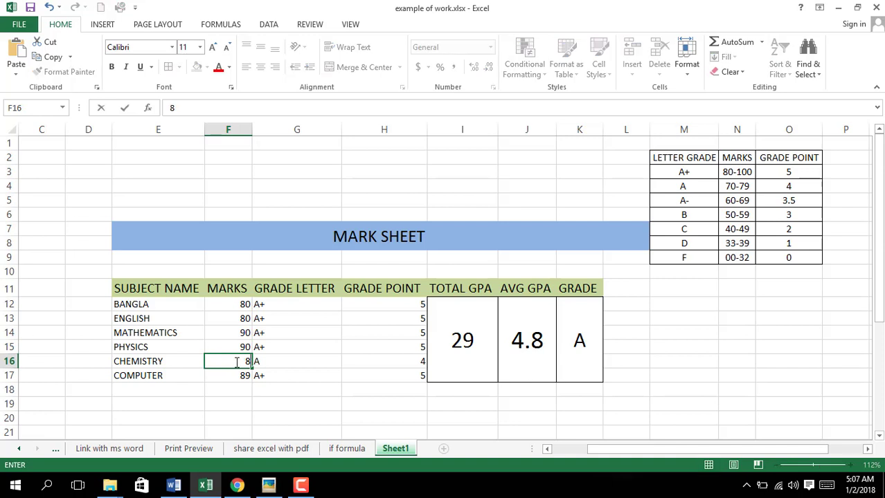
key("Return")
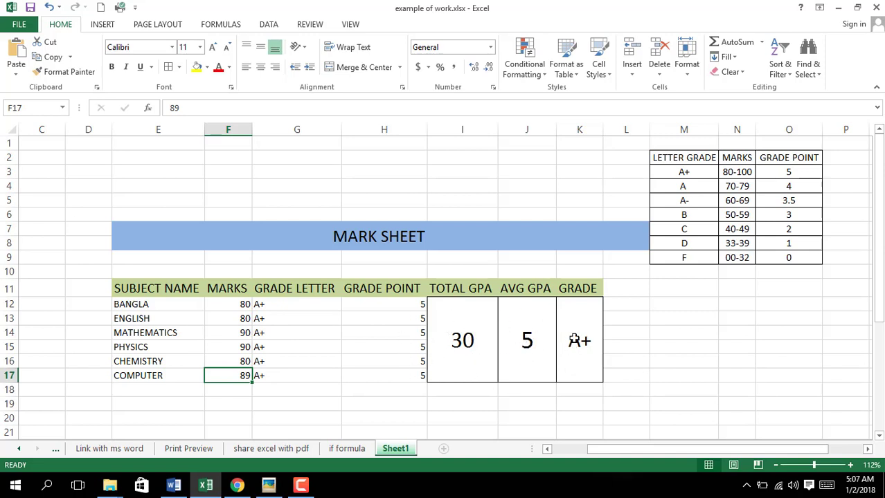
Review the GRADE formula in K12, and test its fail condition by setting the BANGLA mark to 32
left_click(242, 305)
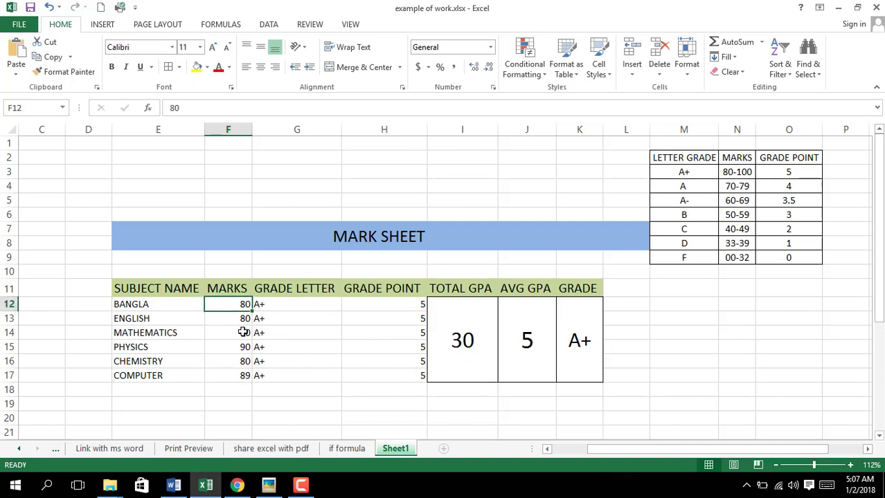
left_click(564, 327)
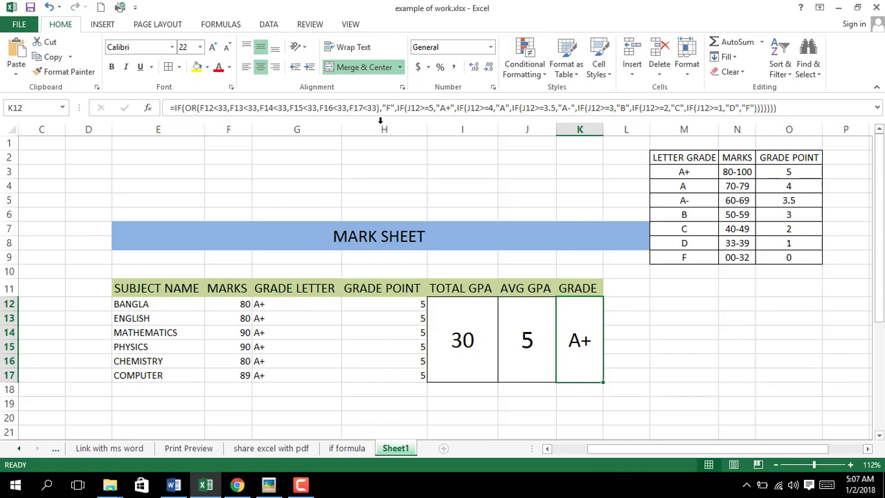
left_click(242, 304)
type("32")
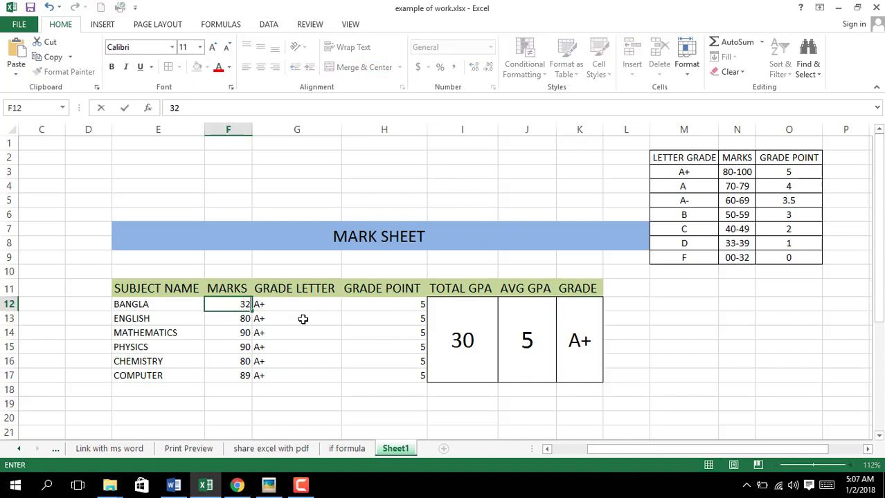
key("Return")
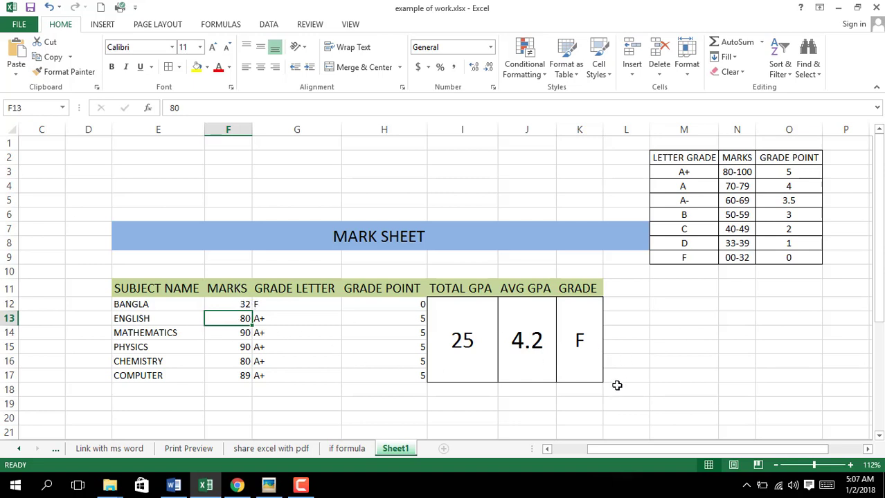
key("Right")
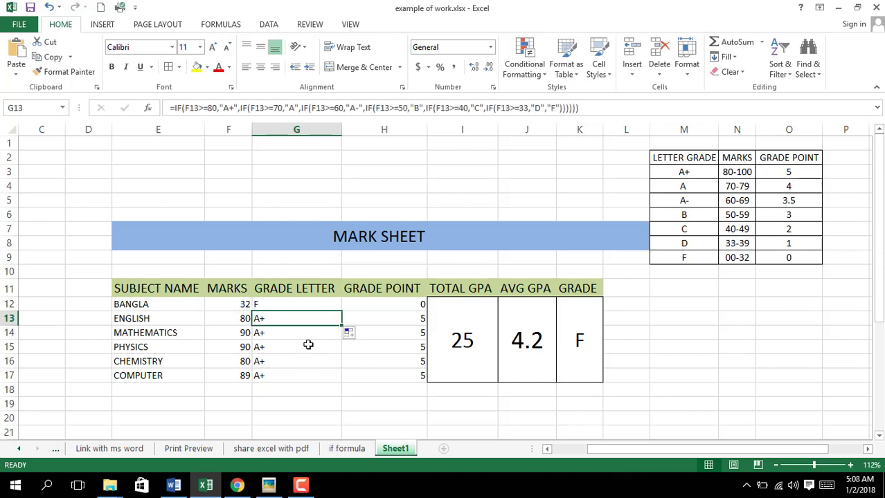